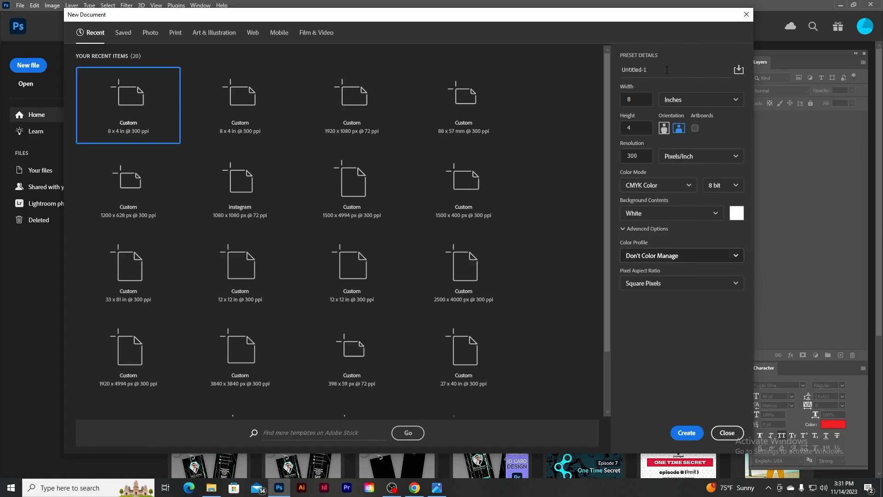
- Create the 8 x 4 in CMYK document at 300 ppi named voguestylesbillboard and reset the foreground and background colours to default
{"action": "type", "text": "voguestylesbillboard"}
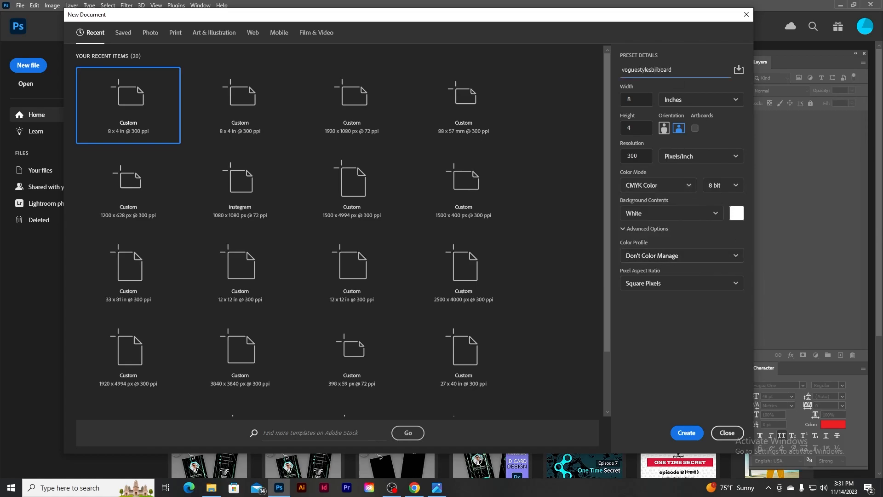
{"action": "left_click", "coordinate": [689, 435]}
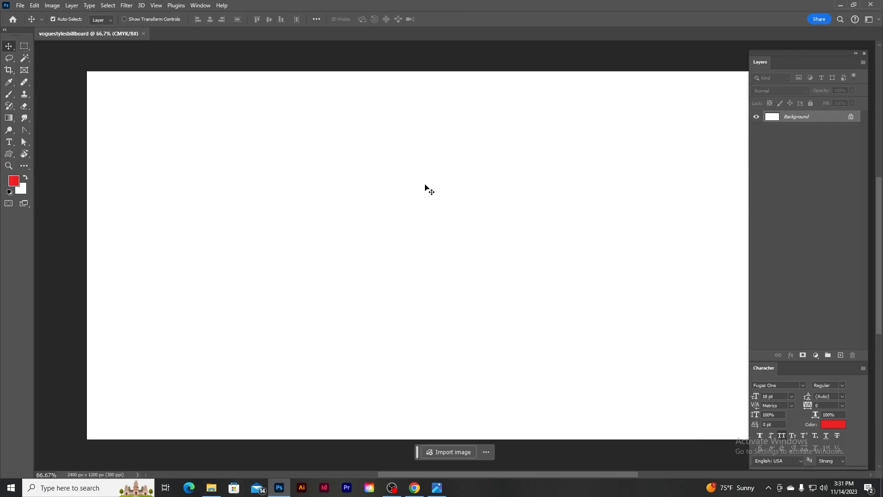
{"action": "key", "text": "d"}
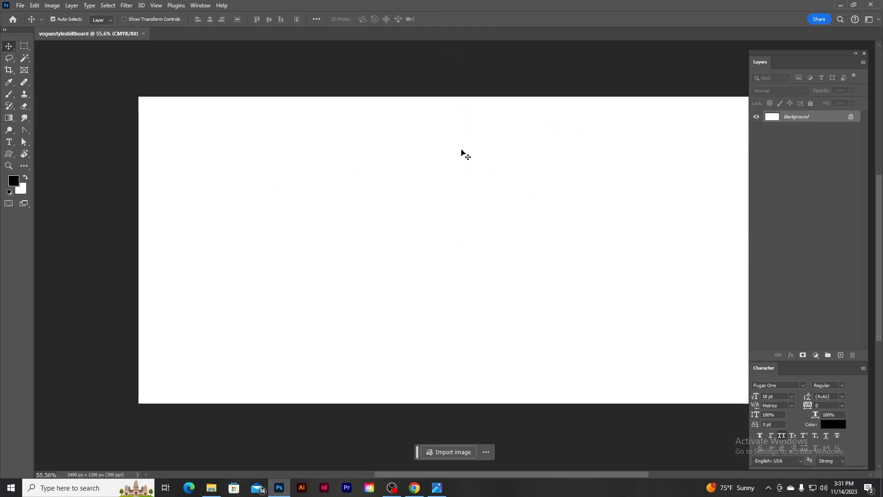
- Open the JPG photo of the model in yellow from the fashion billboard folder on the desktop
{"action": "key", "text": "ctrl+0"}
{"action": "left_click_drag", "start_coordinate": [427, 171], "coordinate": [422, 171]}
{"action": "scroll", "coordinate": [396, 197], "scroll_direction": "down", "scroll_amount": 2}
{"action": "scroll", "coordinate": [395, 197], "scroll_direction": "up", "scroll_amount": 1}
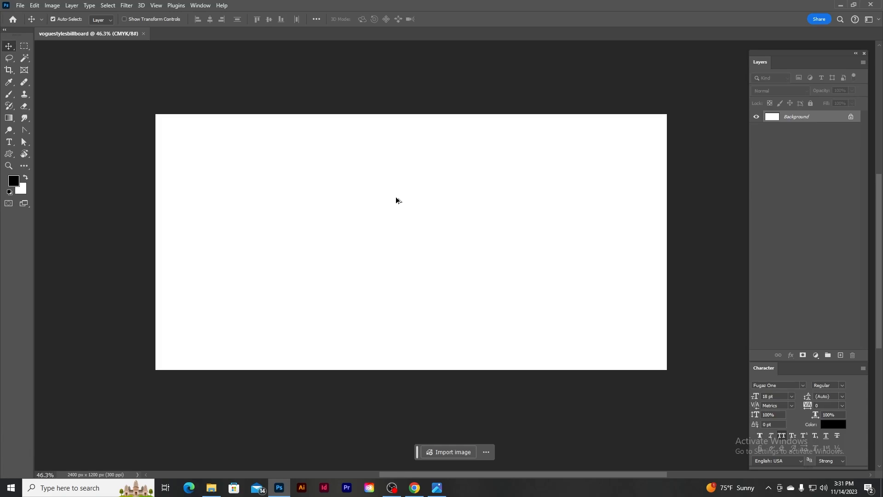
{"action": "scroll", "coordinate": [378, 172], "scroll_direction": "up", "scroll_amount": 1}
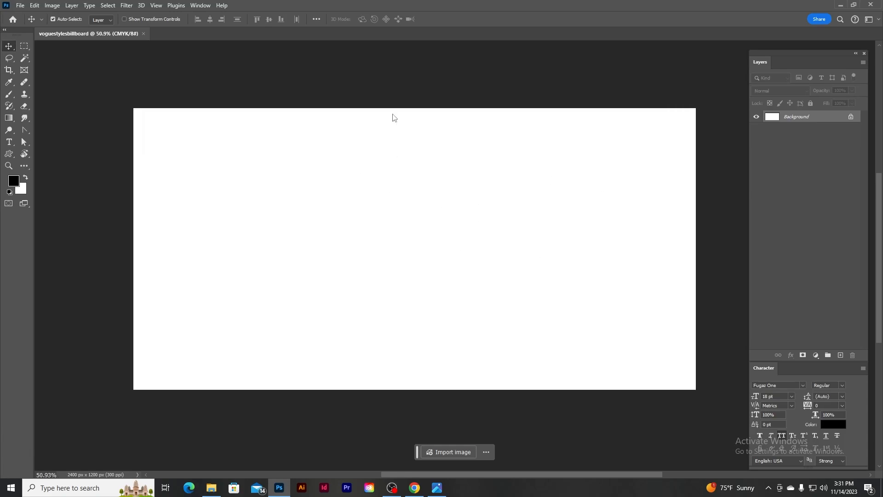
{"action": "left_click", "coordinate": [21, 6]}
{"action": "left_click", "coordinate": [29, 27]}
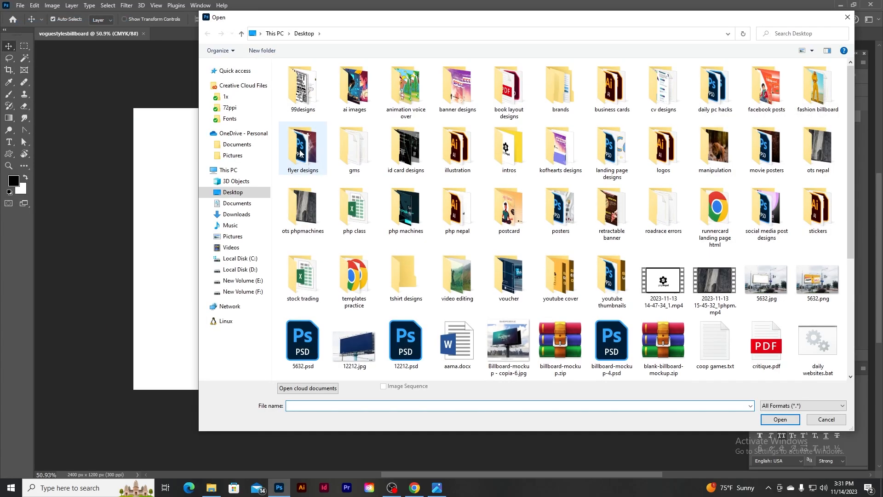
{"action": "left_click", "coordinate": [512, 210]}
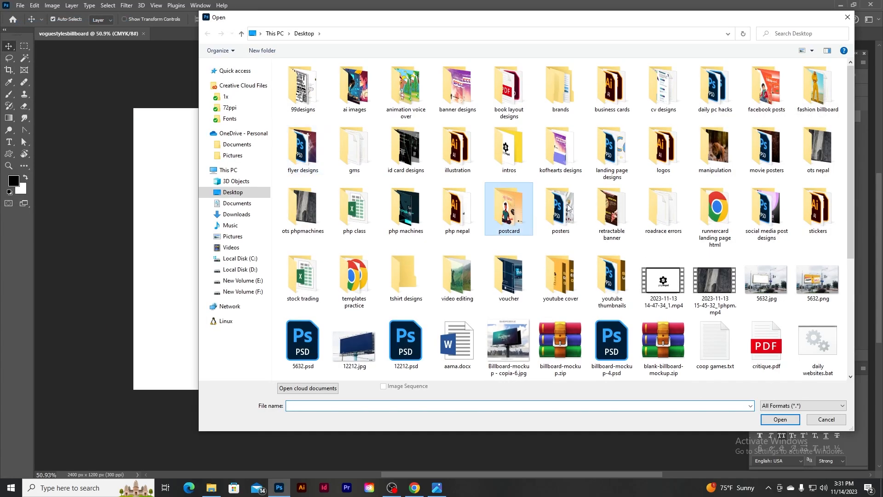
{"action": "double_click", "coordinate": [821, 91]}
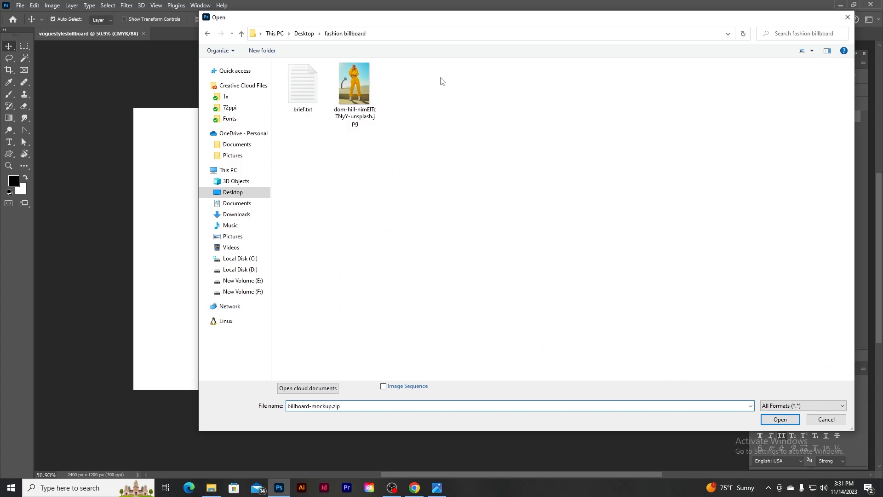
{"action": "double_click", "coordinate": [361, 91]}
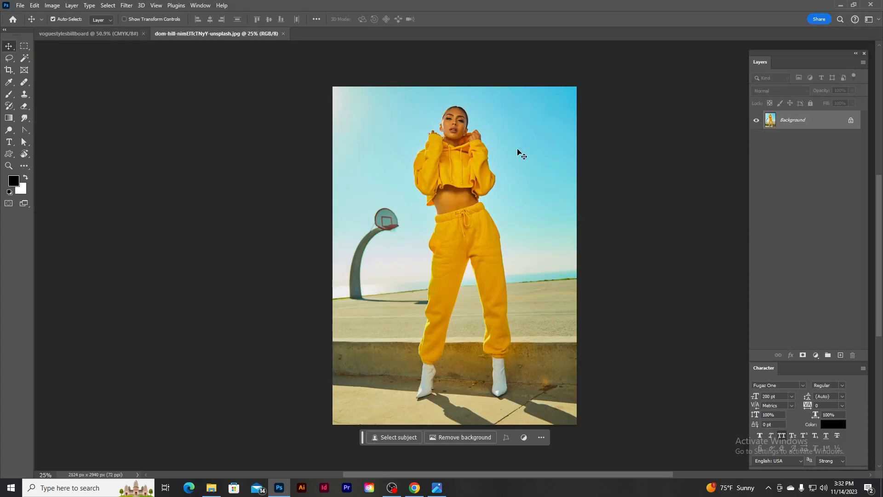
- Select the woman in the photo with automatic subject selection
{"action": "left_click", "coordinate": [24, 59]}
{"action": "left_click", "coordinate": [397, 1]}
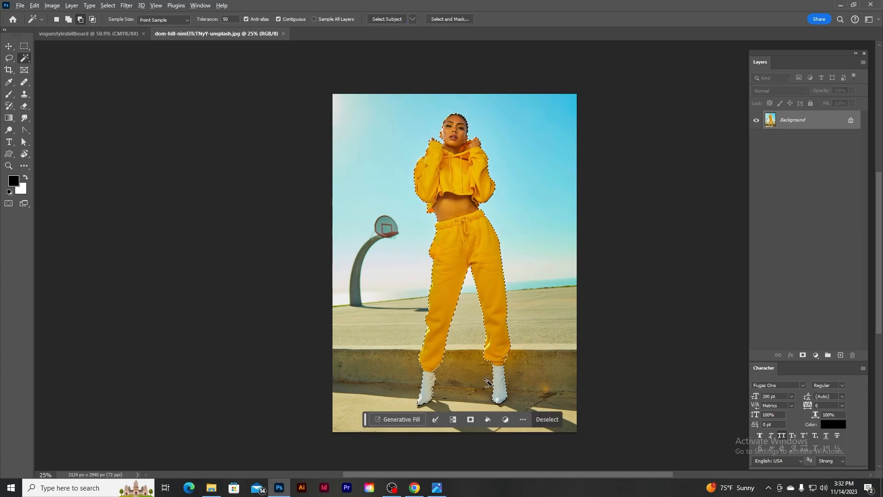
- Refine the selection around the raised fingers beside her face using a smaller Quick Selection brush, and mask the photo layer to the selection
{"action": "scroll", "coordinate": [449, 296], "scroll_direction": "up", "scroll_amount": 2}
{"action": "scroll", "coordinate": [482, 163], "scroll_direction": "up", "scroll_amount": 2}
{"action": "scroll", "coordinate": [482, 164], "scroll_direction": "up", "scroll_amount": 2}
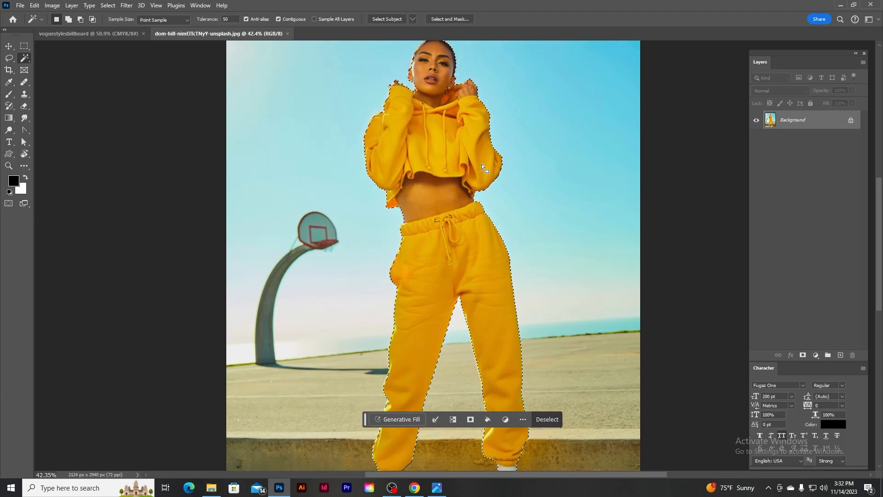
{"action": "scroll", "coordinate": [395, 115], "scroll_direction": "up", "scroll_amount": 2}
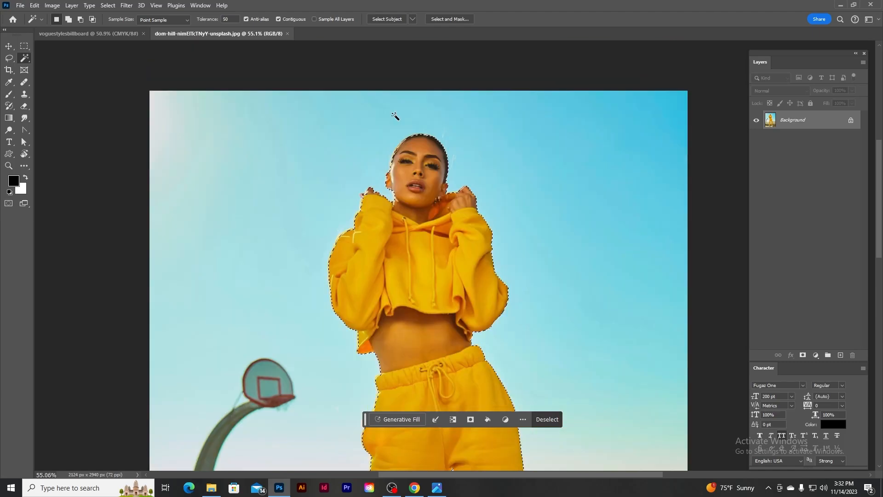
{"action": "scroll", "coordinate": [435, 187], "scroll_direction": "up", "scroll_amount": 4}
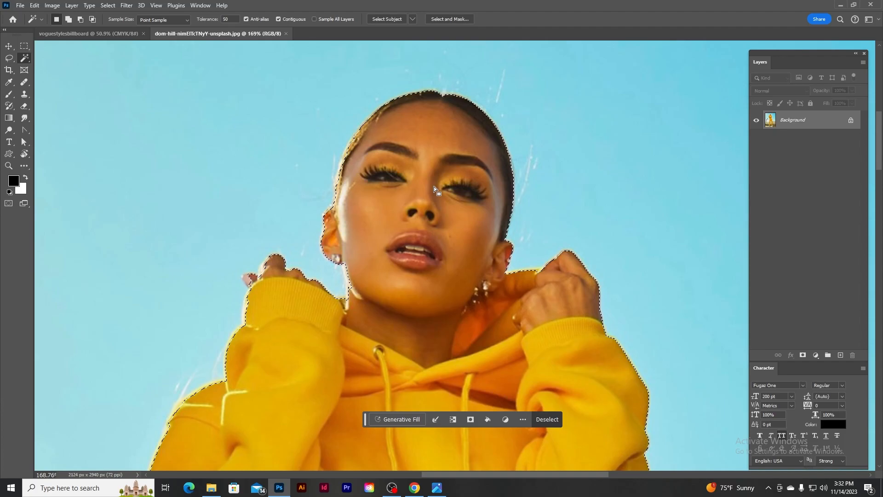
{"action": "scroll", "coordinate": [254, 286], "scroll_direction": "up", "scroll_amount": 2}
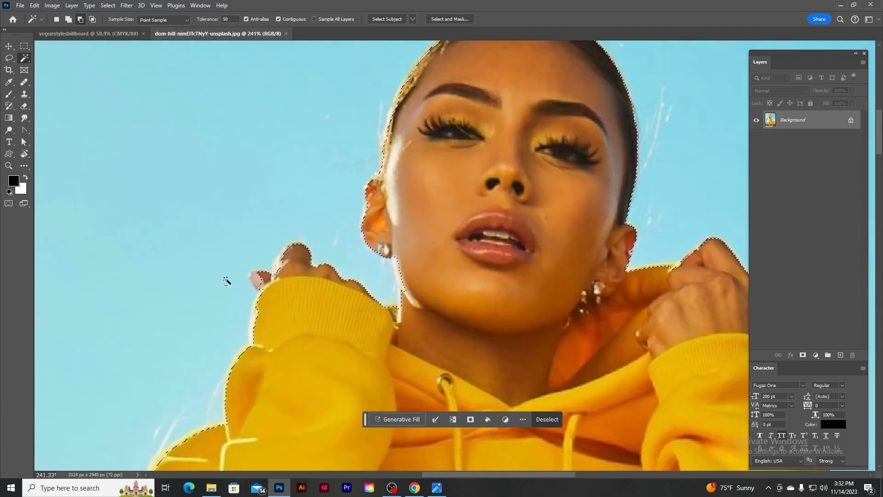
{"action": "right_click", "coordinate": [24, 58]}
{"action": "left_click", "coordinate": [56, 67]}
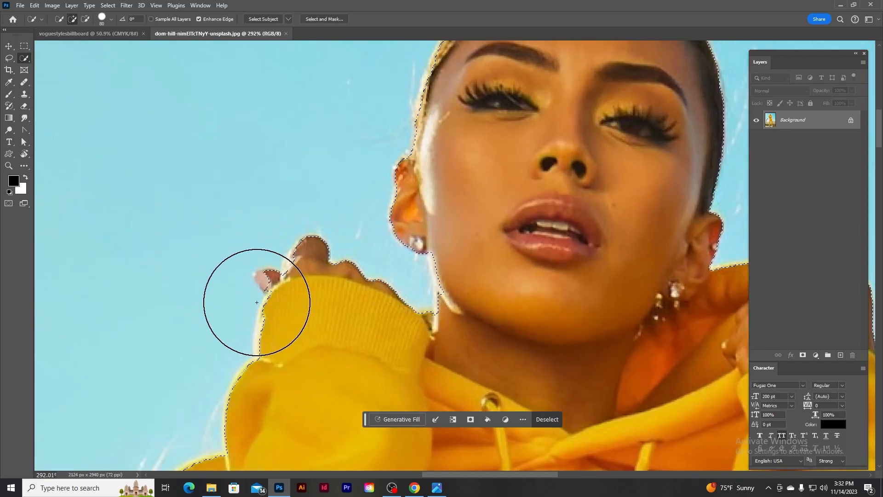
{"action": "key", "text": "bracketleft"}
{"action": "key", "text": "bracketleft"}
{"action": "key", "text": "bracketleft"}
{"action": "key", "text": "bracketleft"}
{"action": "key", "text": "bracketleft"}
{"action": "key", "text": "bracketleft"}
{"action": "left_click_drag", "start_coordinate": [273, 277], "coordinate": [267, 278]}
{"action": "left_click_drag", "start_coordinate": [300, 253], "coordinate": [289, 276]}
{"action": "scroll", "coordinate": [490, 188], "scroll_direction": "down", "scroll_amount": 7}
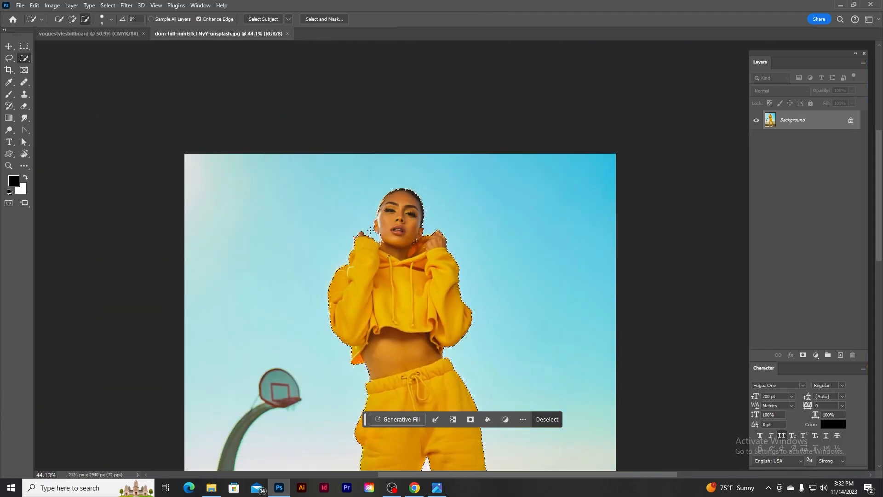
{"action": "left_click", "coordinate": [803, 355]}
- Move the cut-out woman into the voguestylesbillboard document and scale her down at the canvas centre, with her legs cropped by the lower edge
{"action": "scroll", "coordinate": [392, 285], "scroll_direction": "down", "scroll_amount": 1}
{"action": "left_click", "coordinate": [8, 46]}
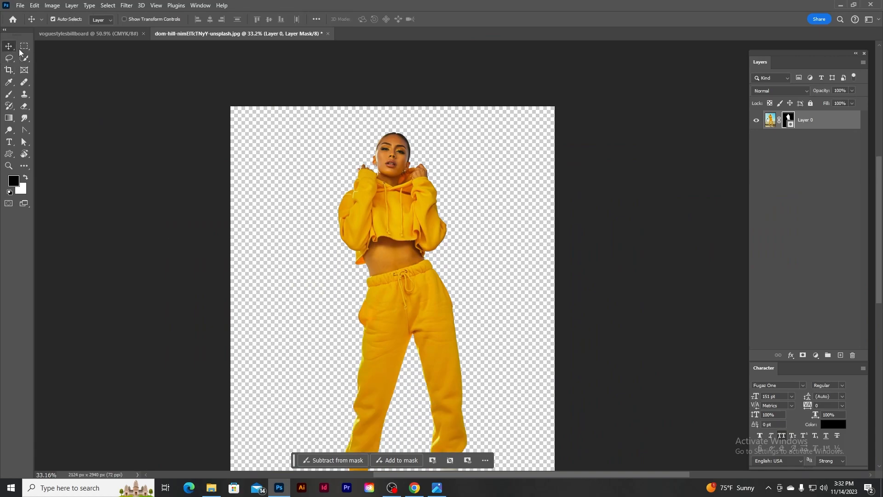
{"action": "left_click_drag", "start_coordinate": [419, 229], "coordinate": [438, 359]}
{"action": "key", "text": "ctrl+t"}
{"action": "left_click_drag", "start_coordinate": [662, 90], "coordinate": [507, 166]}
{"action": "left_click", "coordinate": [455, 19]}
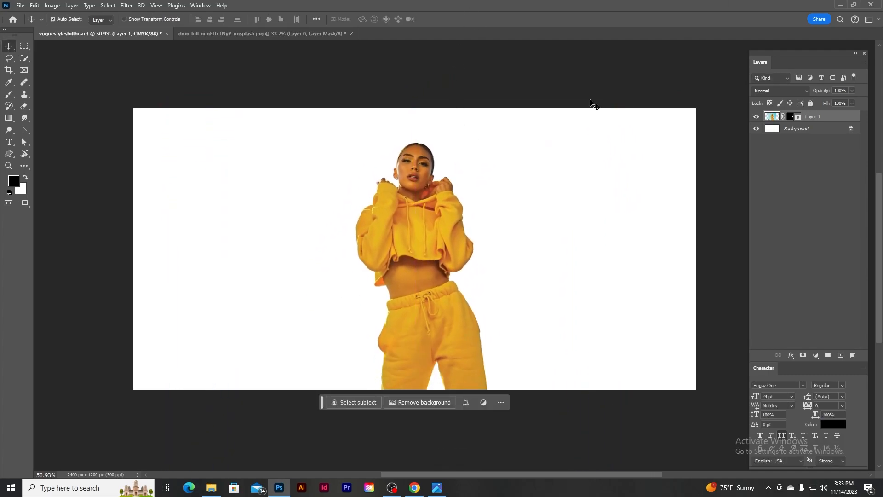
- Add a gradient fill layer above the background and make its transparent end stop fully opaque
{"action": "left_click", "coordinate": [784, 129]}
{"action": "left_click", "coordinate": [817, 355]}
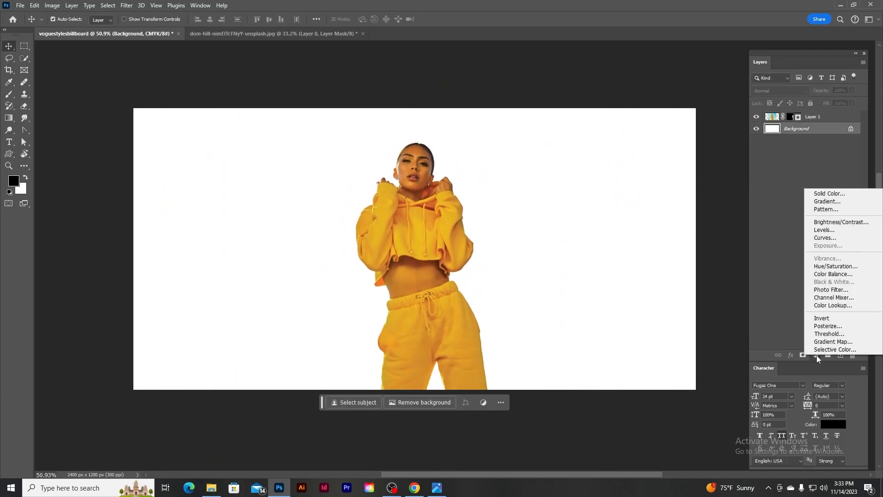
{"action": "left_click", "coordinate": [827, 201]}
{"action": "left_click", "coordinate": [652, 224]}
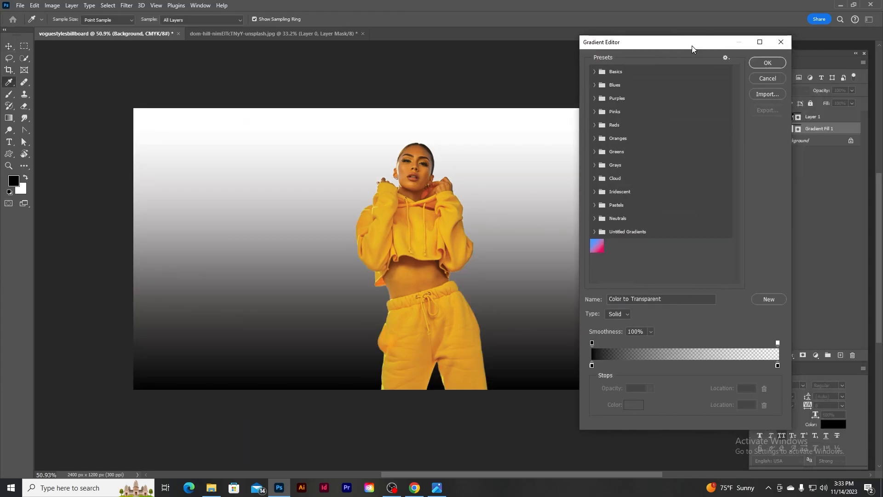
{"action": "left_click", "coordinate": [778, 343]}
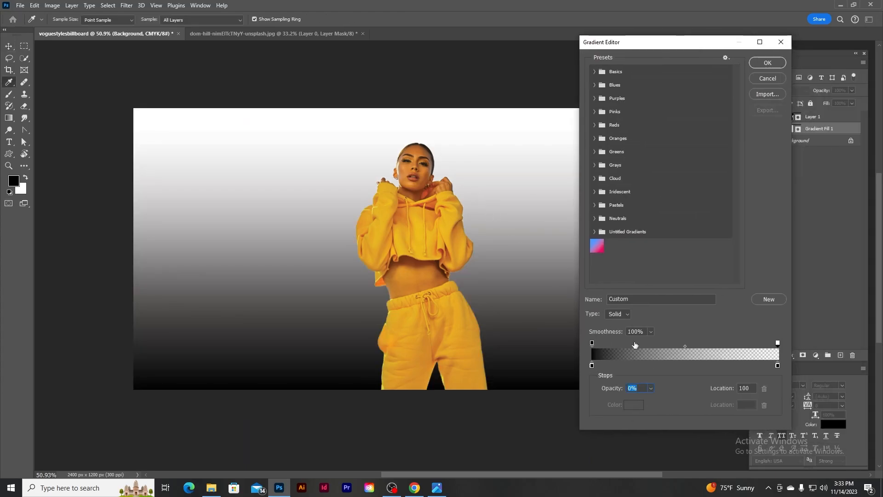
{"action": "left_click_drag", "start_coordinate": [615, 390], "coordinate": [667, 390]}
- Set the gradient's starting colour stop to the orange-yellow sampled from the woman's trousers
{"action": "left_click", "coordinate": [592, 366]}
{"action": "double_click", "coordinate": [592, 366]}
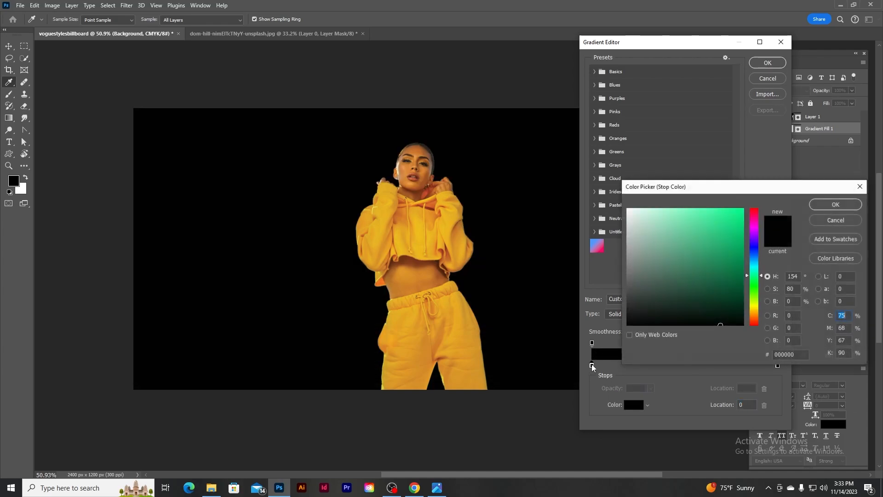
{"action": "left_click", "coordinate": [455, 308]}
{"action": "left_click", "coordinate": [833, 204]}
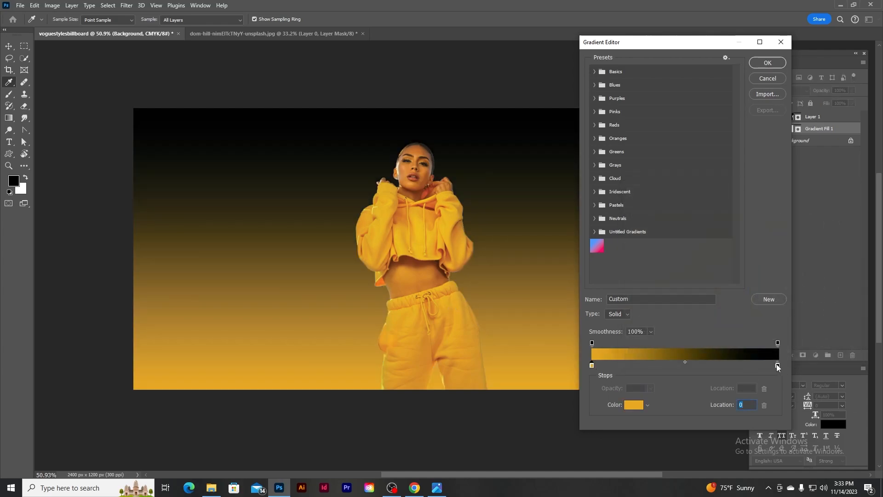
- Set the gradient's end colour stop to the yellow #edbb1d sampled from the woman's hoodie
{"action": "double_click", "coordinate": [778, 367]}
{"action": "left_click", "coordinate": [434, 224]}
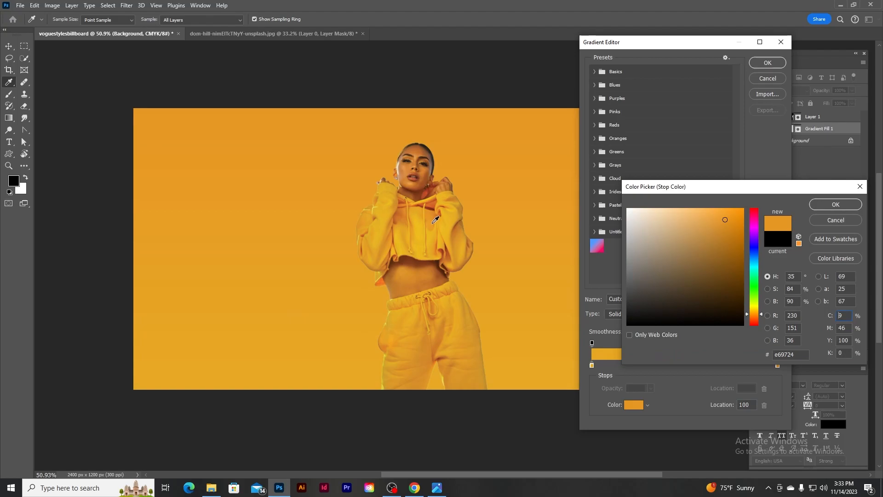
{"action": "left_click", "coordinate": [430, 229]}
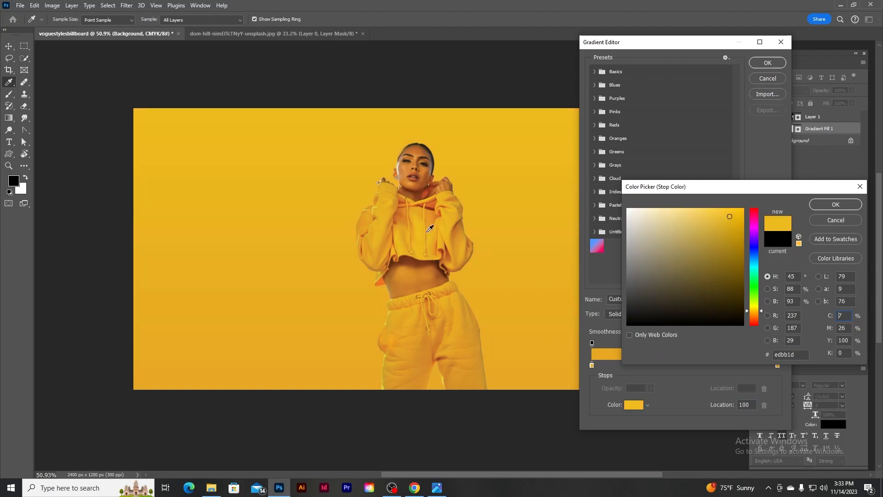
{"action": "left_click", "coordinate": [835, 205]}
- Apply the edited gradient as a linear fill with the angle set to -21.58 degrees
{"action": "left_click", "coordinate": [768, 63]}
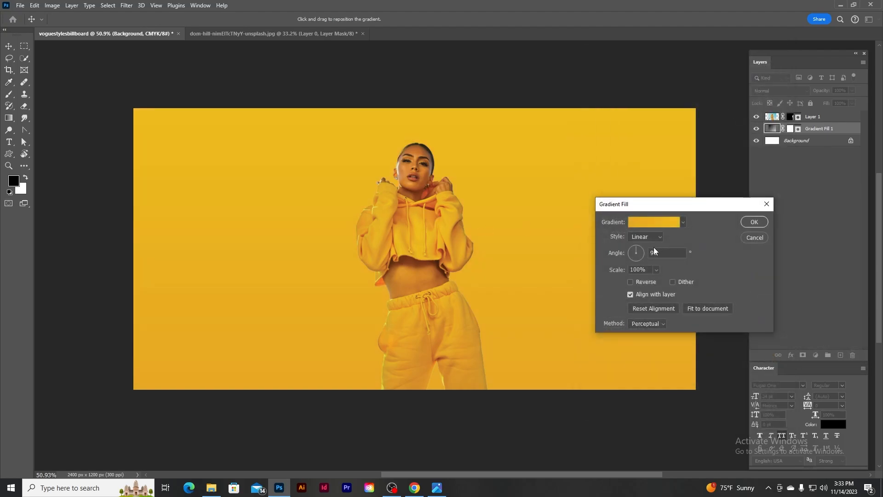
{"action": "left_click", "coordinate": [643, 256]}
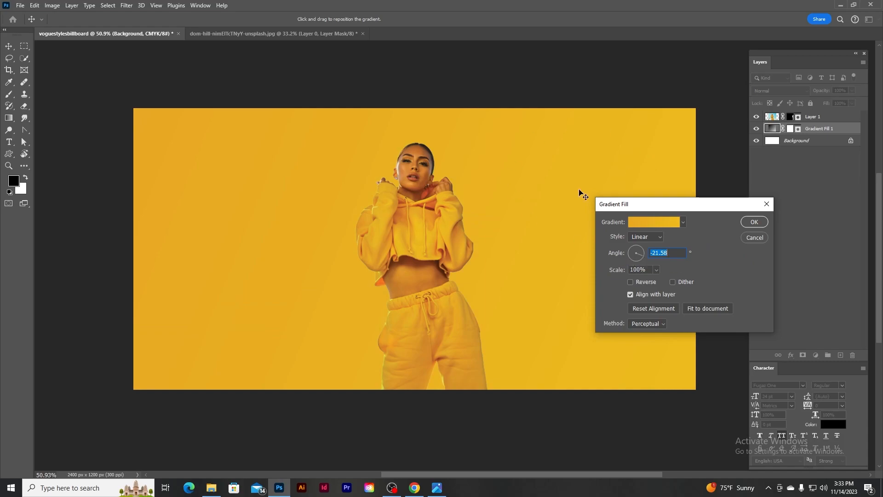
{"action": "left_click", "coordinate": [761, 221]}
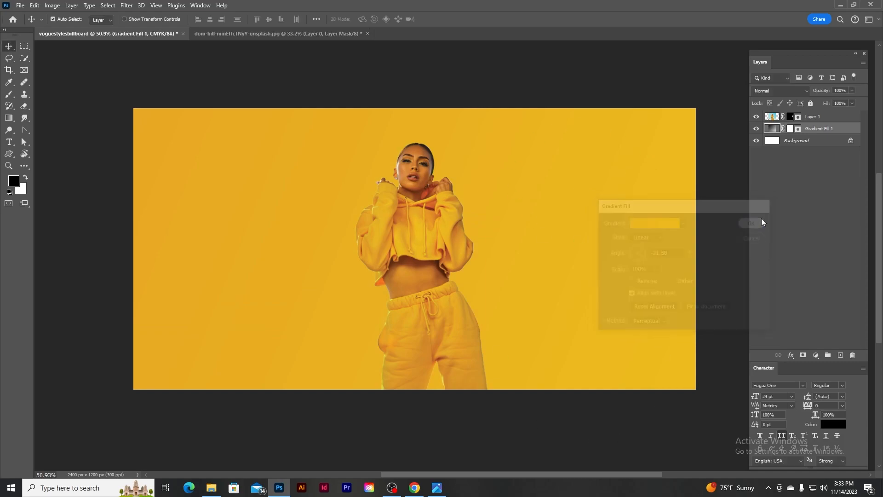
- Shift the woman's layer slightly to the left on the canvas
{"action": "left_click", "coordinate": [826, 118]}
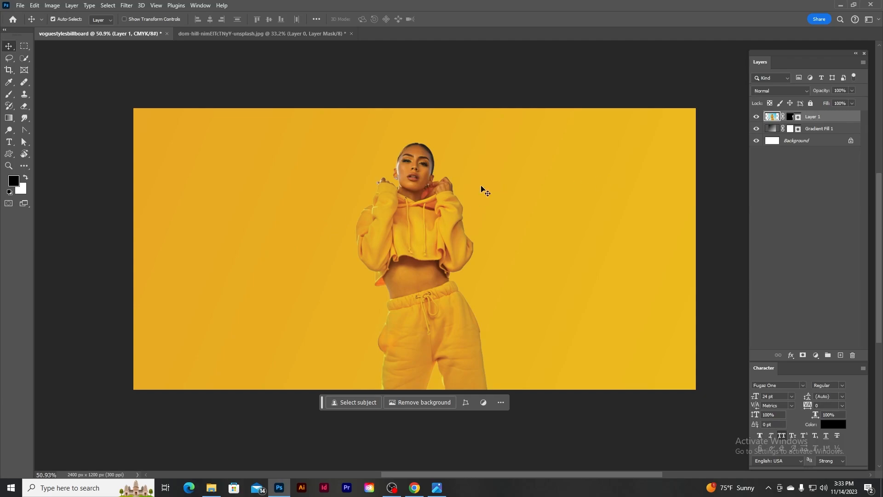
{"action": "scroll", "coordinate": [684, 221], "scroll_direction": "down", "scroll_amount": 1}
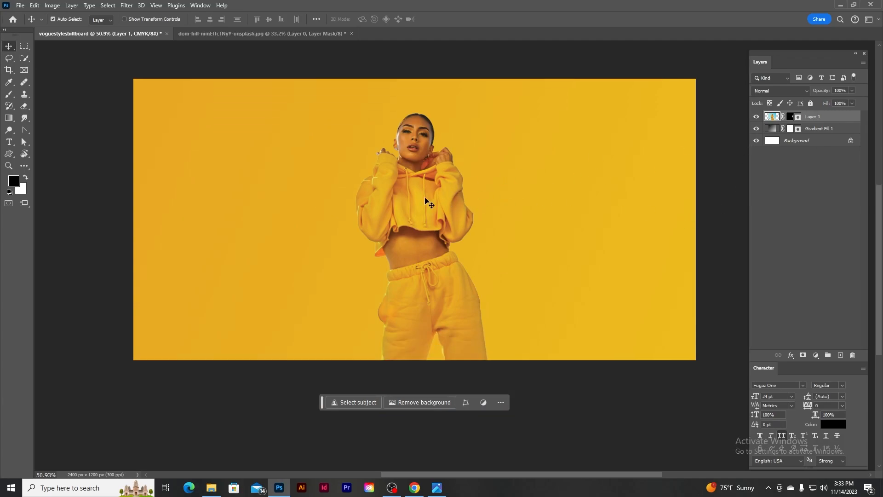
{"action": "left_click_drag", "start_coordinate": [425, 201], "coordinate": [421, 201]}
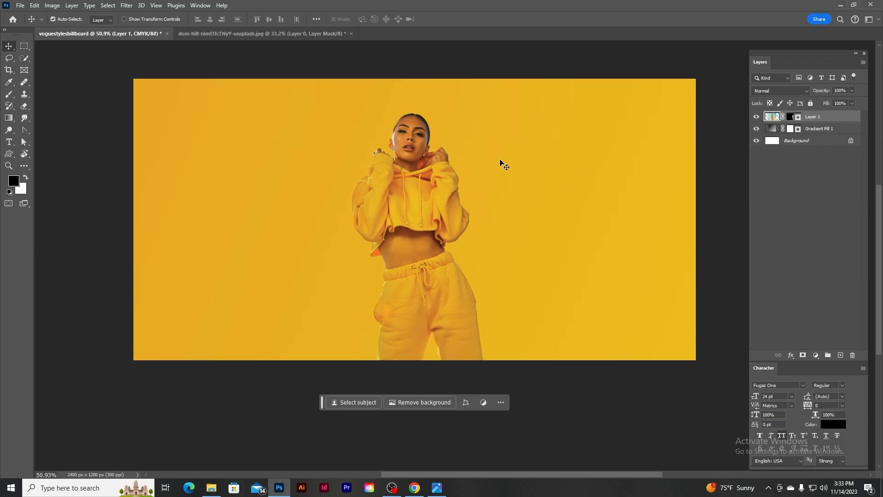
- Draw a black rectangle about 2828 x 545 px on a new layer, spanning the full canvas width across the woman's torso
{"action": "scroll", "coordinate": [501, 162], "scroll_direction": "up", "scroll_amount": 3}
{"action": "scroll", "coordinate": [501, 162], "scroll_direction": "down", "scroll_amount": 2}
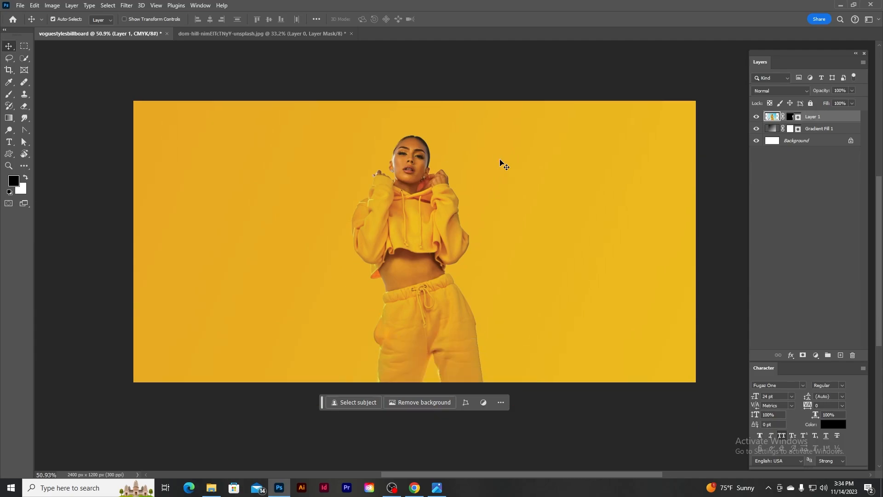
{"action": "left_click", "coordinate": [841, 356]}
{"action": "left_click", "coordinate": [10, 155]}
{"action": "left_click", "coordinate": [50, 154]}
{"action": "left_click_drag", "start_coordinate": [85, 167], "coordinate": [747, 294]}
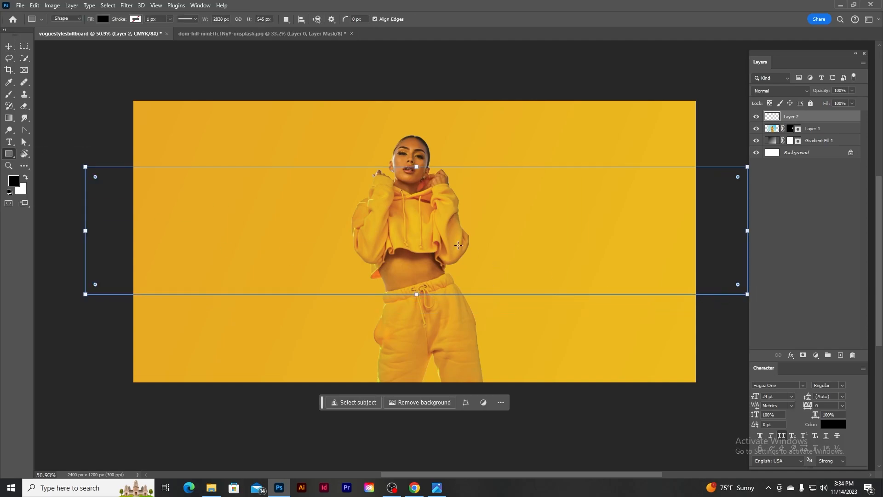
{"action": "key", "text": "v"}
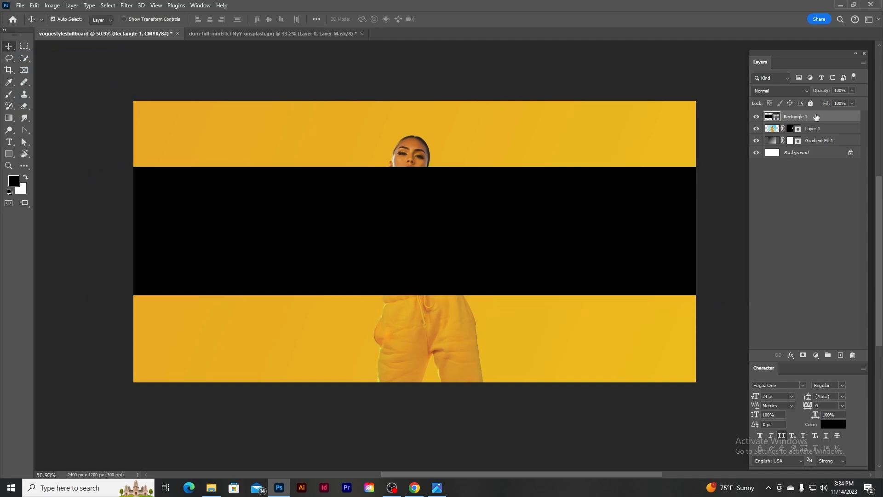
- Move the black rectangle's layer beneath the woman's layer and change its fill to white #ffffff
{"action": "left_click_drag", "start_coordinate": [817, 117], "coordinate": [814, 134]}
{"action": "double_click", "coordinate": [775, 130]}
{"action": "left_click_drag", "start_coordinate": [658, 240], "coordinate": [418, 71]}
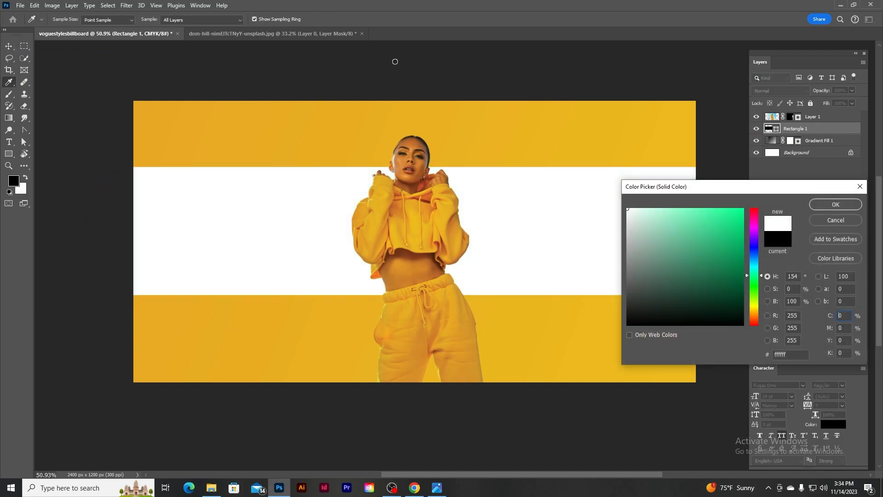
{"action": "left_click", "coordinate": [823, 202]}
- Rotate the white band to -12.36 degrees and move it slightly down so it slants upward to the right behind the woman
{"action": "key", "text": "ctrl+t"}
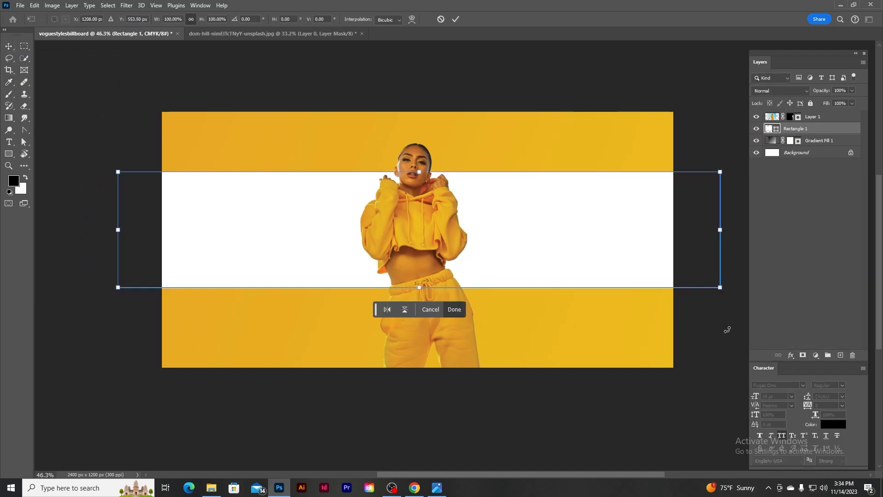
{"action": "left_click_drag", "start_coordinate": [726, 329], "coordinate": [724, 260]}
{"action": "left_click_drag", "start_coordinate": [654, 234], "coordinate": [656, 250]}
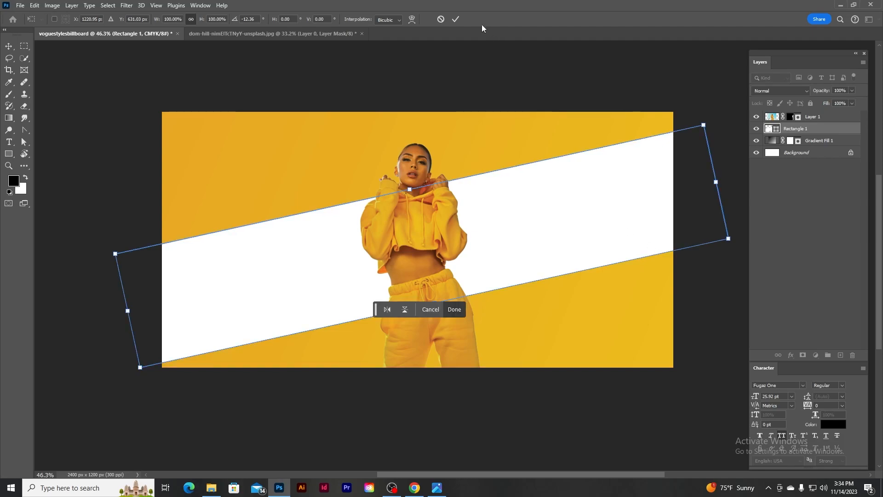
{"action": "left_click", "coordinate": [456, 19]}
{"action": "scroll", "coordinate": [541, 196], "scroll_direction": "up", "scroll_amount": 1}
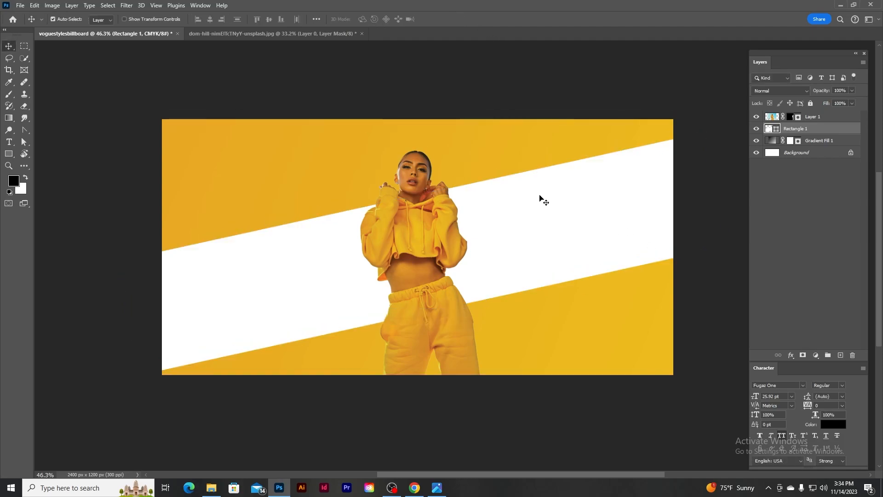
- Duplicate the white band slightly lower, place the copy beneath the original in the layer order and fill it with grey #e2e2e2
{"action": "left_click_drag", "start_coordinate": [540, 195], "coordinate": [540, 219], "text": "alt"}
{"action": "left_click_drag", "start_coordinate": [803, 129], "coordinate": [804, 147]}
{"action": "double_click", "coordinate": [770, 142]}
{"action": "left_click", "coordinate": [627, 222]}
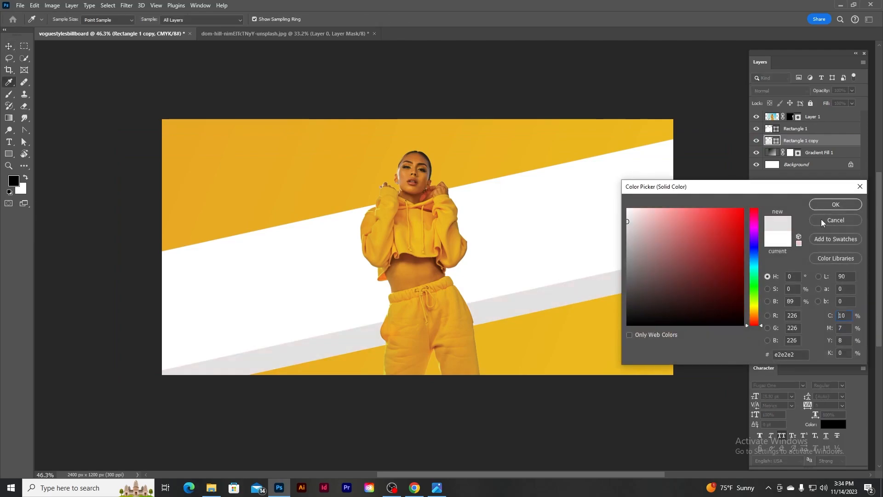
{"action": "left_click", "coordinate": [832, 204]}
- Rotate the grey copy slightly steeper than the white band to form a grey wedge along the white band's lower edge
{"action": "key", "text": "ctrl+t"}
{"action": "mouse_move", "coordinate": [745, 272]}
{"action": "left_mouse_down"}
{"action": "mouse_move", "coordinate": [733, 246]}
{"action": "mouse_move", "coordinate": [743, 258]}
{"action": "left_mouse_up"}
{"action": "left_click", "coordinate": [455, 19]}
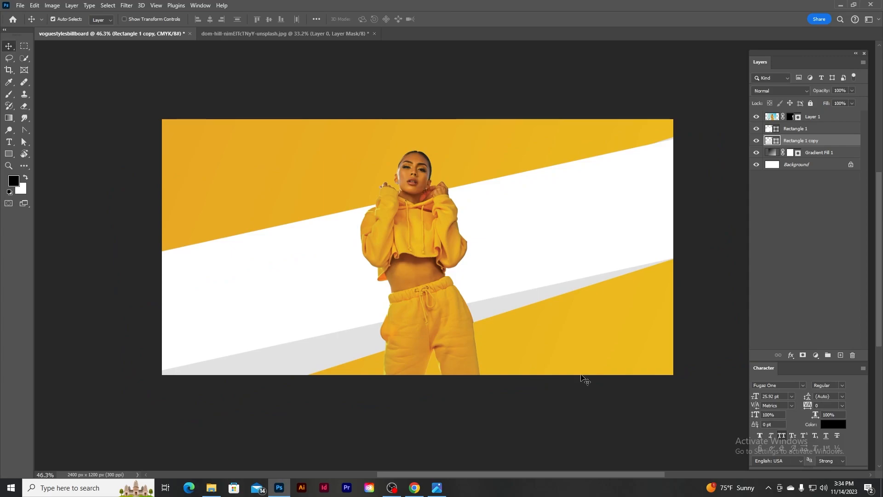
{"action": "scroll", "coordinate": [650, 222], "scroll_direction": "up", "scroll_amount": 3}
{"action": "left_click", "coordinate": [643, 236]}
{"action": "key", "text": "ctrl+t"}
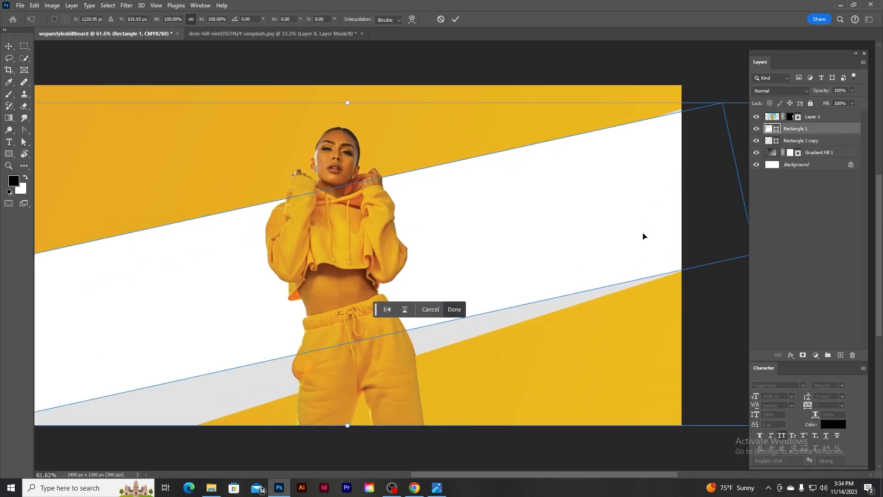
{"action": "left_click", "coordinate": [457, 19]}
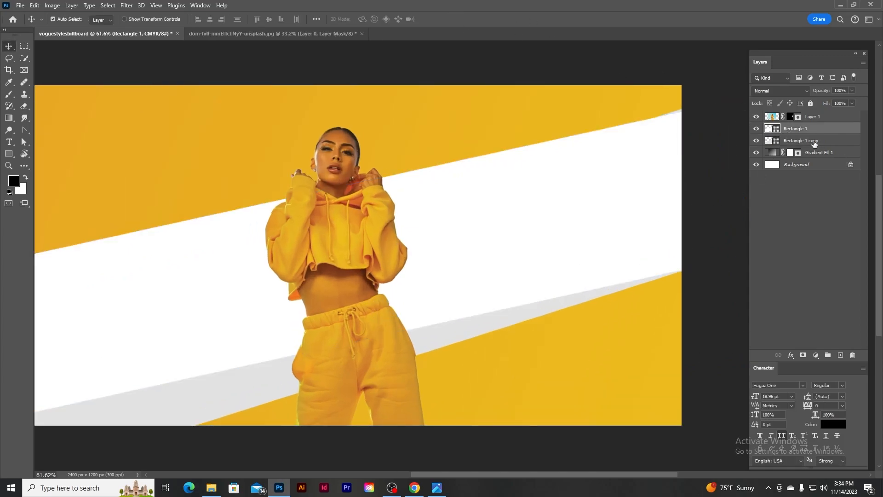
- Adjust the grey band's placement slightly so its corner is hidden behind the white band's upper edge at the canvas's right side
{"action": "left_click", "coordinate": [617, 247]}
{"action": "scroll", "coordinate": [643, 258], "scroll_direction": "down", "scroll_amount": 3}
{"action": "key", "text": "ctrl+t"}
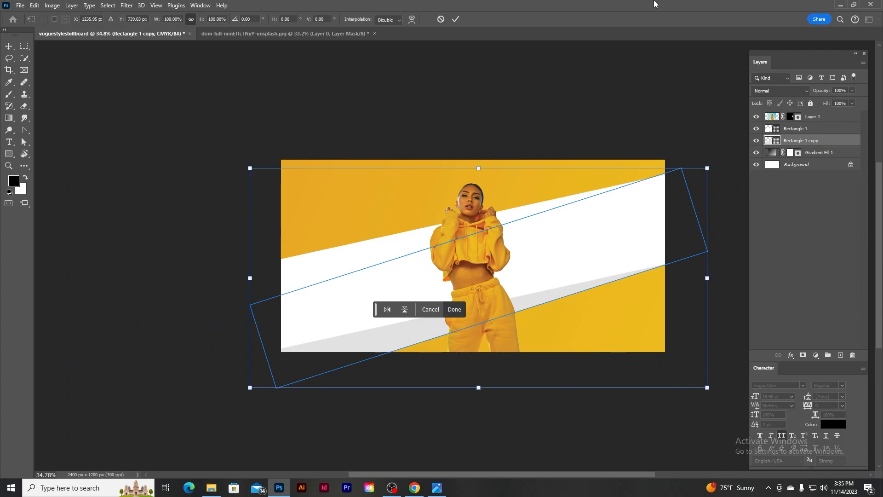
{"action": "left_click_drag", "start_coordinate": [741, 139], "coordinate": [754, 134]}
{"action": "left_click", "coordinate": [456, 19]}
{"action": "scroll", "coordinate": [639, 269], "scroll_direction": "up", "scroll_amount": 3}
{"action": "scroll", "coordinate": [638, 268], "scroll_direction": "down", "scroll_amount": 3}
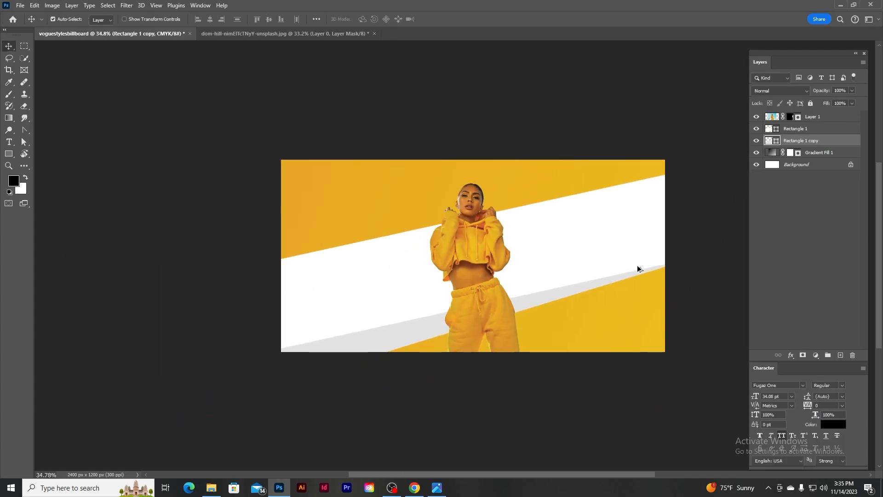
{"action": "scroll", "coordinate": [492, 273], "scroll_direction": "up", "scroll_amount": 2}
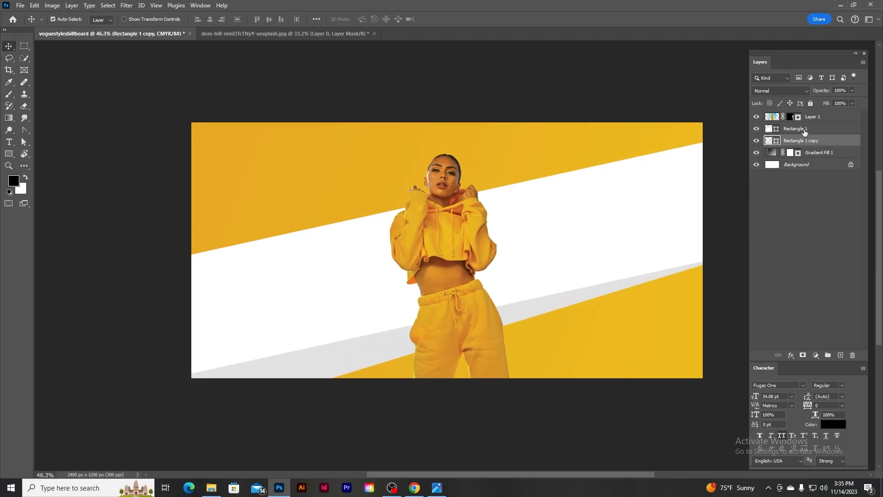
- Add a Multiply drop shadow to the white band with 21% opacity, 90° angle, 3 px distance and 29 px size
{"action": "left_click", "coordinate": [804, 130]}
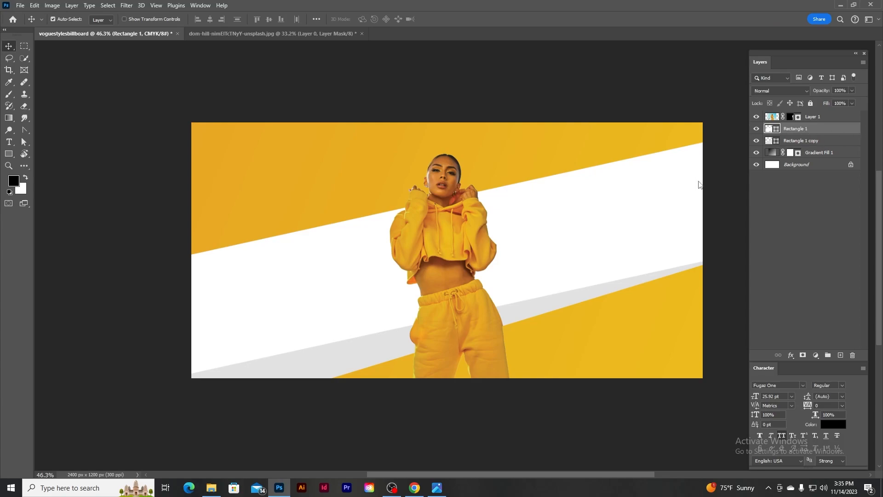
{"action": "scroll", "coordinate": [468, 302], "scroll_direction": "down", "scroll_amount": 1}
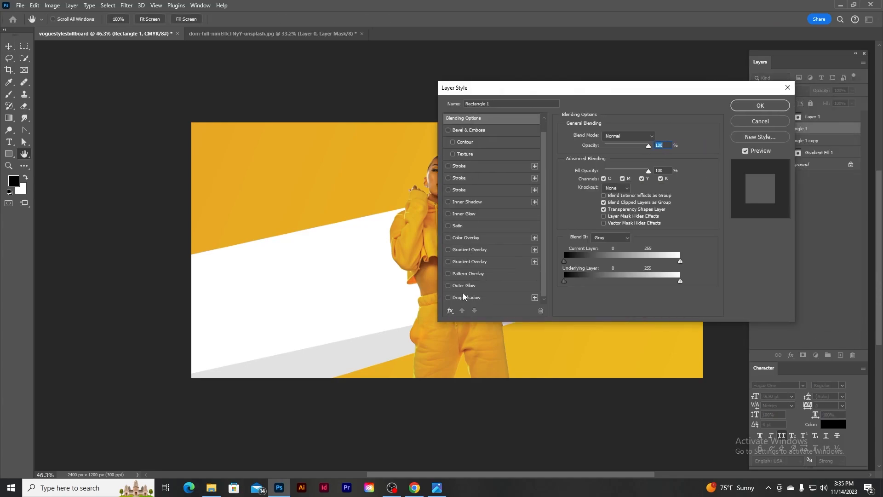
{"action": "left_click", "coordinate": [467, 297]}
{"action": "left_click_drag", "start_coordinate": [560, 92], "coordinate": [713, 171]}
{"action": "left_click", "coordinate": [707, 293]}
{"action": "left_click_drag", "start_coordinate": [725, 226], "coordinate": [720, 228]}
{"action": "left_click_drag", "start_coordinate": [716, 259], "coordinate": [711, 259]}
{"action": "mouse_move", "coordinate": [744, 166]}
{"action": "left_mouse_down"}
{"action": "mouse_move", "coordinate": [853, 172]}
{"action": "mouse_move", "coordinate": [756, 172]}
{"action": "left_mouse_up"}
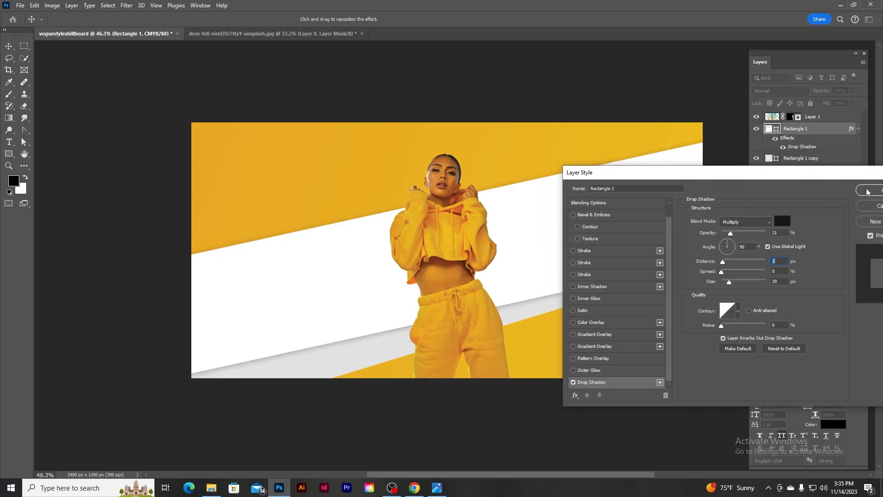
{"action": "left_click", "coordinate": [867, 192]}
- Create a new empty layer on top, and copy the words "Embrace Elegance" from the tagline in brief.txt
{"action": "scroll", "coordinate": [509, 197], "scroll_direction": "up", "scroll_amount": 2}
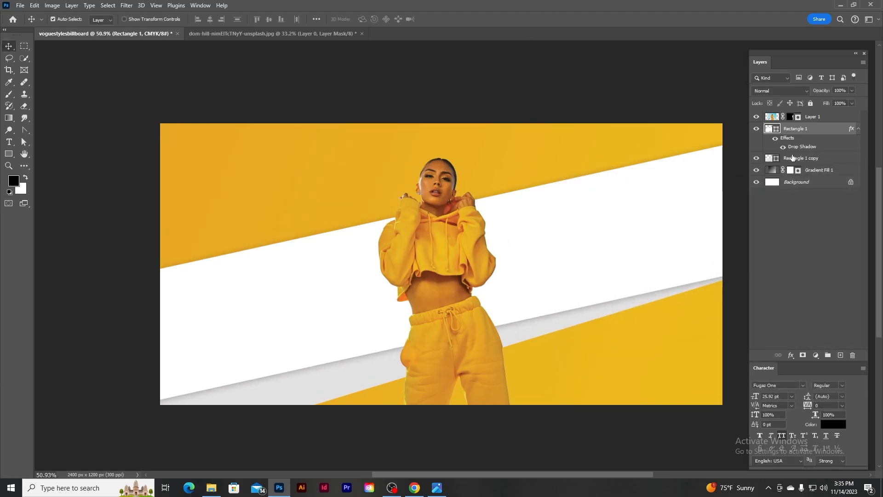
{"action": "key", "text": "ctrl+shift+alt+n"}
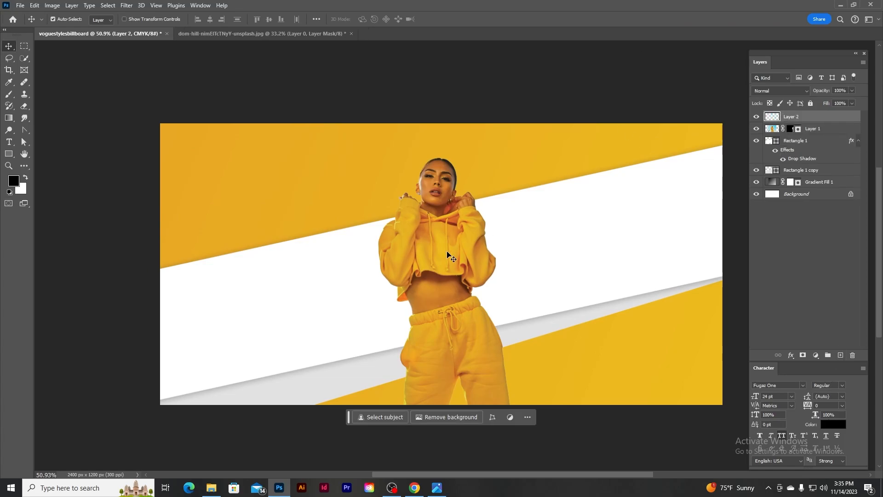
{"action": "left_click", "coordinate": [211, 488]}
{"action": "double_click", "coordinate": [154, 117]}
{"action": "scroll", "coordinate": [410, 239], "scroll_direction": "down", "scroll_amount": 5}
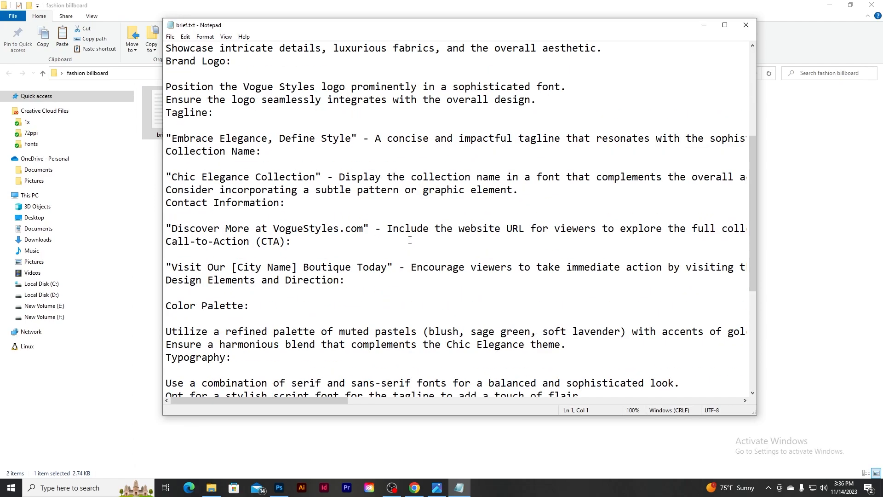
{"action": "left_click_drag", "start_coordinate": [171, 138], "coordinate": [264, 138]}
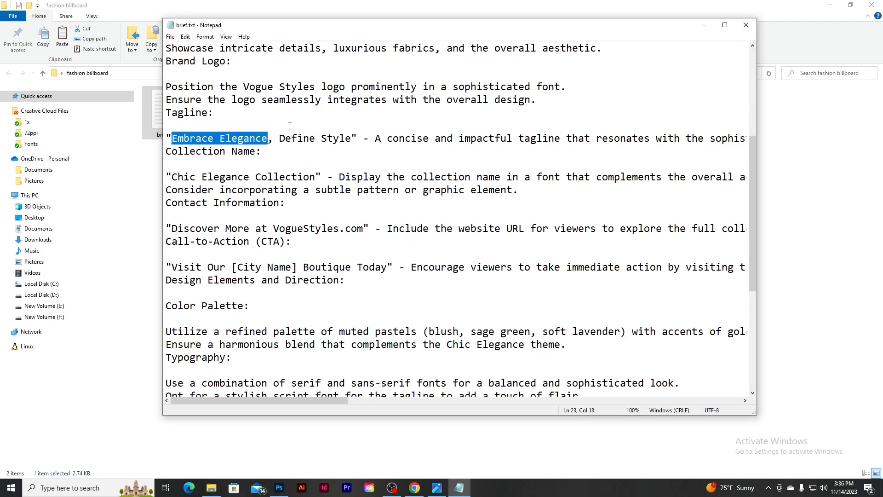
- Switch back to Photoshop and add the black text "EMBRACE ELEGANCE" in Fugaz One at 24 pt over the white band
{"action": "left_click", "coordinate": [279, 488]}
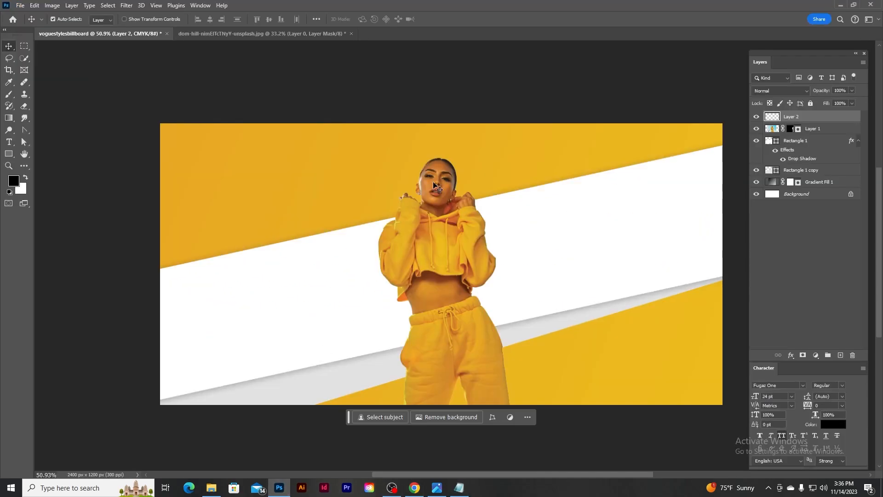
{"action": "left_click", "coordinate": [9, 141]}
{"action": "left_click", "coordinate": [263, 290]}
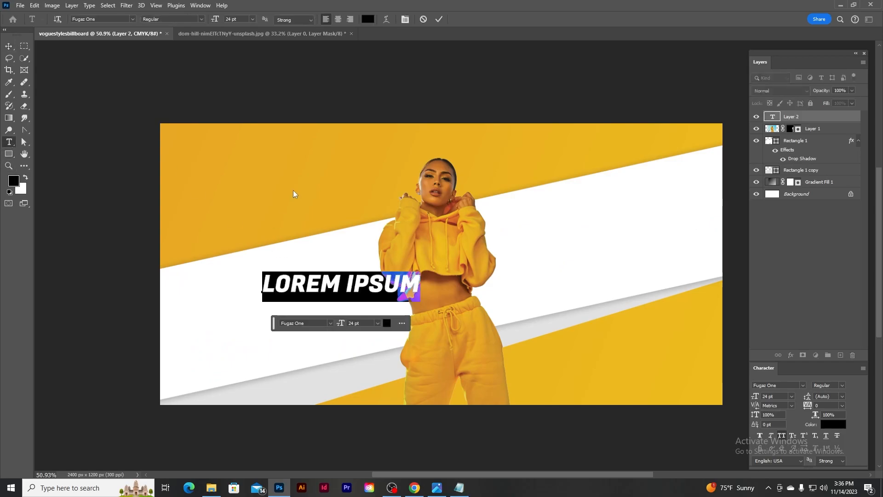
{"action": "type", "text": "EMBRACE ELEGANCE"}
{"action": "left_click", "coordinate": [439, 19]}
{"action": "key", "text": "v"}
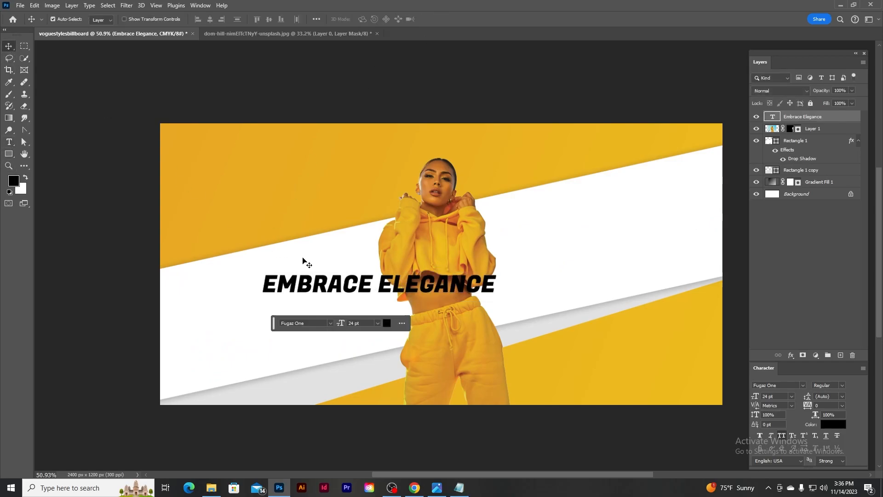
- Enlarge the "EMBRACE ELEGANCE" text to about 37.91 pt, tilt it parallel to the white band and place it along the band's upper edge
{"action": "key", "text": "ctrl+t"}
{"action": "left_click_drag", "start_coordinate": [491, 270], "coordinate": [671, 256]}
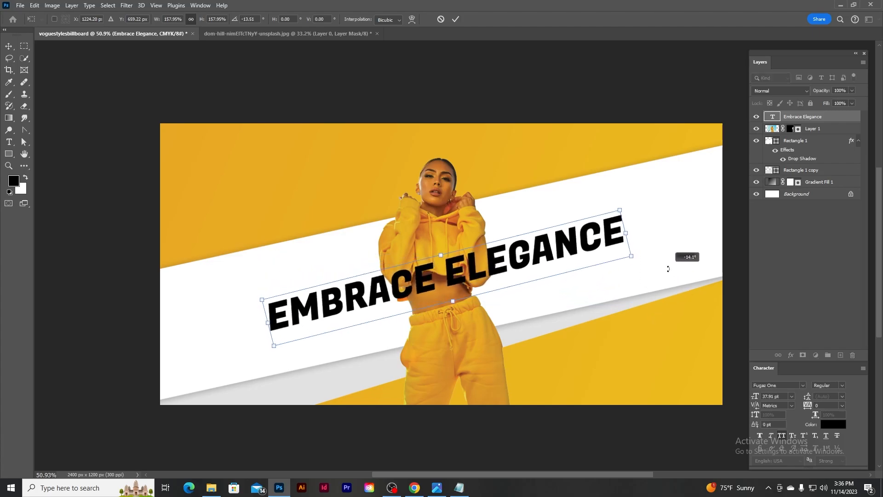
{"action": "left_click_drag", "start_coordinate": [560, 253], "coordinate": [478, 242]}
{"action": "left_click_drag", "start_coordinate": [567, 252], "coordinate": [576, 251]}
{"action": "left_click_drag", "start_coordinate": [509, 236], "coordinate": [511, 214]}
{"action": "left_click_drag", "start_coordinate": [598, 230], "coordinate": [628, 227]}
{"action": "left_click", "coordinate": [457, 19]}
- Duplicate the "EMBRACE ELEGANCE" text below and to the right, and replace the copy's wording with "Define Style" from brief.txt
{"action": "key", "text": "alt"}
{"action": "left_click_drag", "start_coordinate": [366, 240], "coordinate": [510, 265]}
{"action": "left_click", "coordinate": [463, 486]}
{"action": "left_click_drag", "start_coordinate": [279, 139], "coordinate": [352, 139]}
{"action": "left_click", "coordinate": [772, 118]}
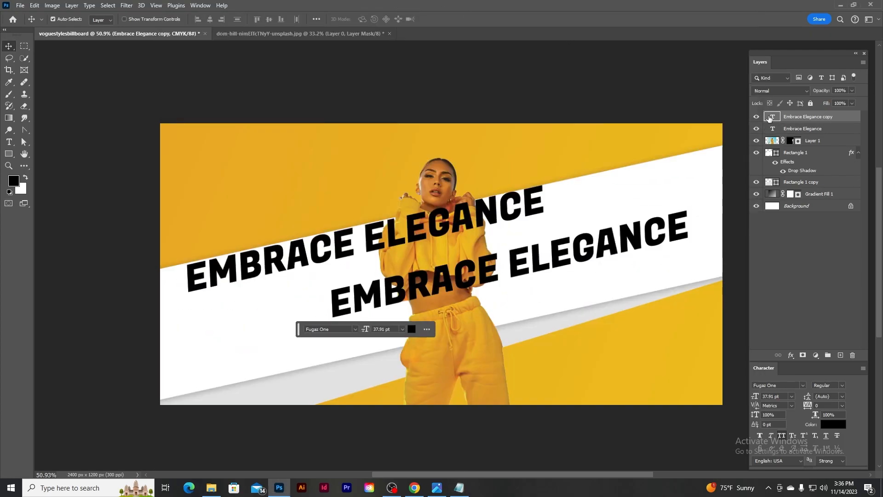
{"action": "double_click", "coordinate": [772, 119]}
{"action": "key", "text": "ctrl+v"}
{"action": "left_click", "coordinate": [440, 19]}
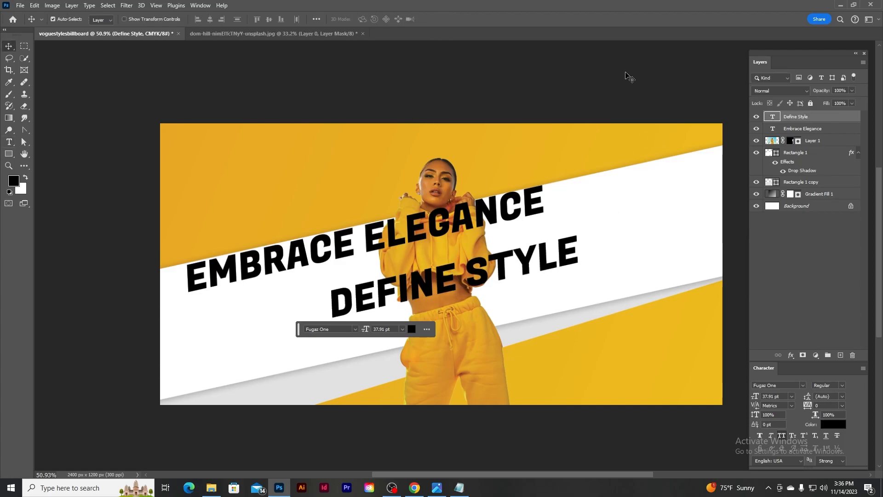
- Move the "EMBRACE ELEGANCE" text down so it sits closely above the "DEFINE STYLE" line
{"action": "left_click_drag", "start_coordinate": [461, 218], "coordinate": [463, 241]}
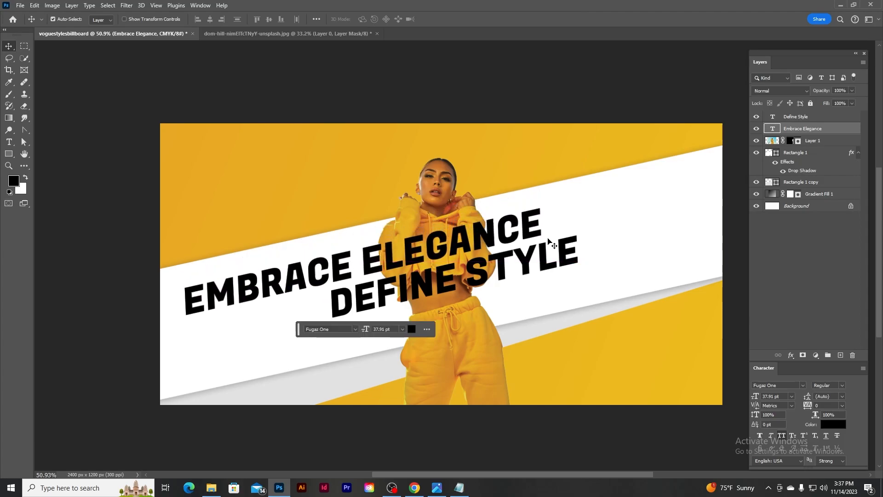
{"action": "scroll", "coordinate": [554, 279], "scroll_direction": "down", "scroll_amount": 1}
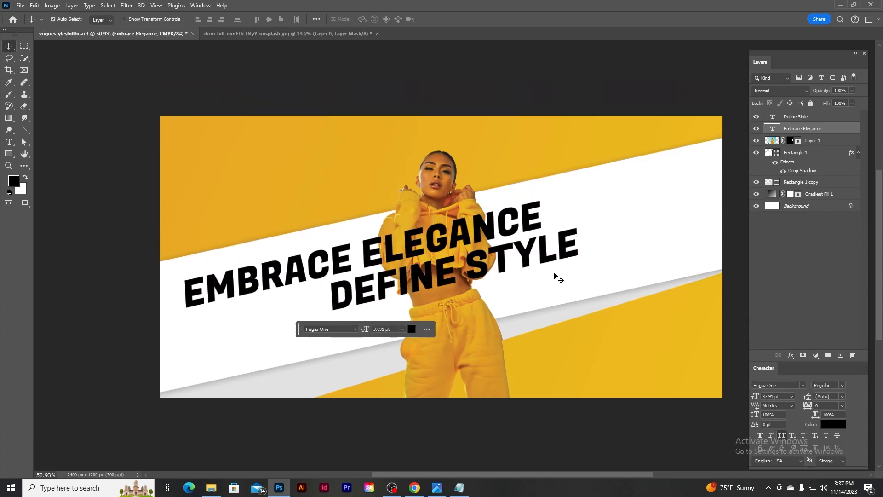
{"action": "scroll", "coordinate": [554, 275], "scroll_direction": "down", "scroll_amount": 1}
{"action": "left_click_drag", "start_coordinate": [580, 191], "coordinate": [536, 225]}
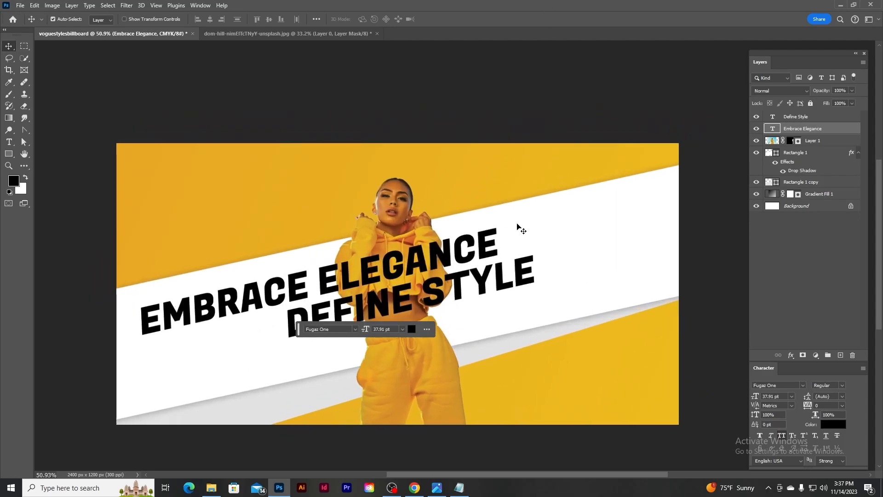
{"action": "scroll", "coordinate": [460, 225], "scroll_direction": "down", "scroll_amount": 5}
{"action": "scroll", "coordinate": [456, 232], "scroll_direction": "up", "scroll_amount": 5}
{"action": "scroll", "coordinate": [449, 239], "scroll_direction": "down", "scroll_amount": 6}
{"action": "scroll", "coordinate": [450, 247], "scroll_direction": "up", "scroll_amount": 1}
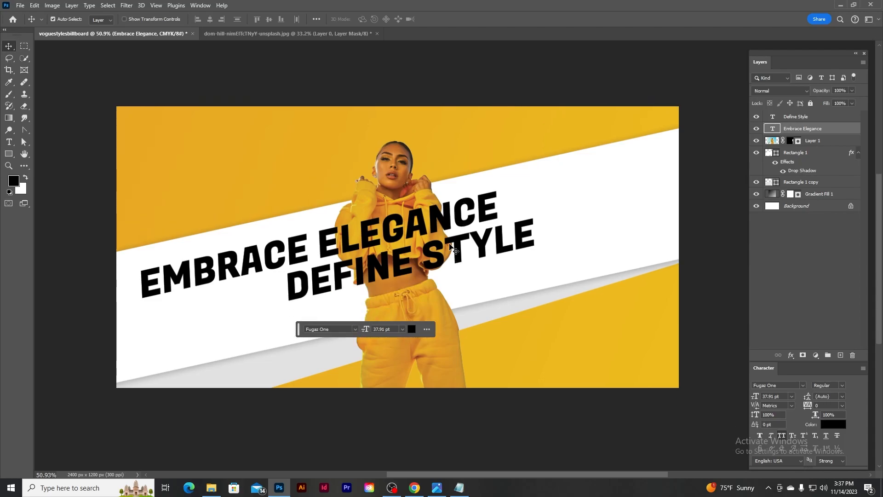
- Switch to the Chrome browser and open the Google Fonts catalogue in a new tab
{"action": "left_click", "coordinate": [413, 485]}
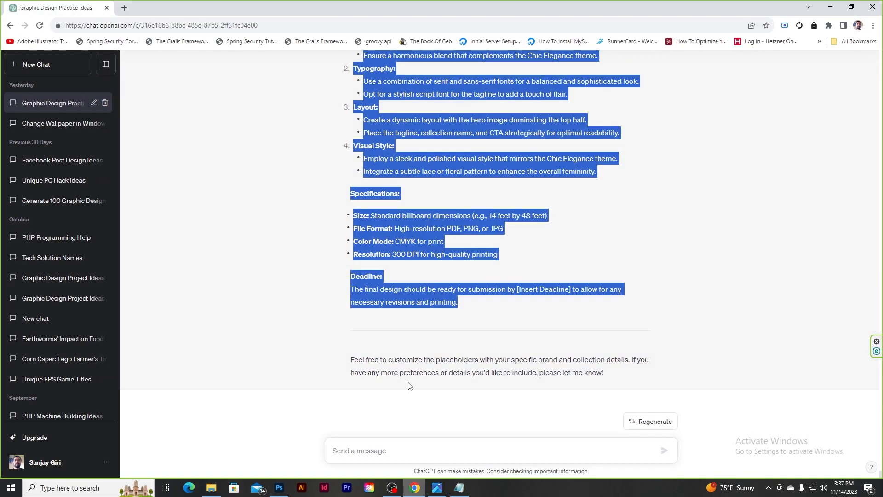
{"action": "key", "text": "ctrl+t"}
{"action": "left_click", "coordinate": [137, 23]}
{"action": "type", "text": "google.com"}
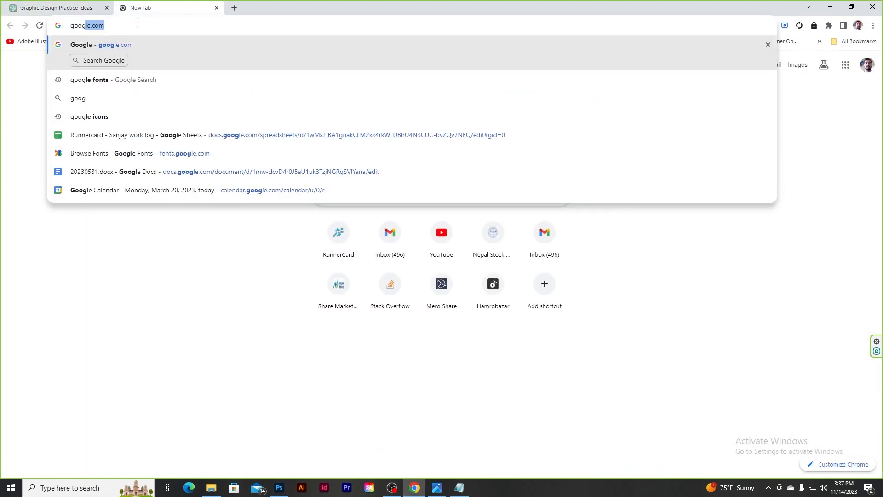
{"action": "key", "text": "Down"}
{"action": "key", "text": "Return"}
{"action": "left_click_drag", "start_coordinate": [420, 8], "coordinate": [699, 59]}
{"action": "double_click", "coordinate": [751, 65]}
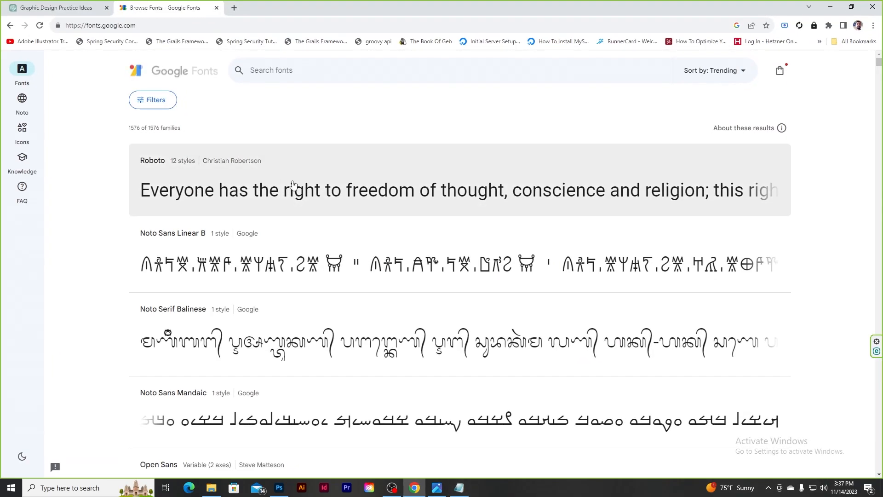
- Show the font filters and set the preview text to "ELEGANCE"
{"action": "left_click", "coordinate": [149, 100]}
{"action": "left_click_drag", "start_coordinate": [473, 8], "coordinate": [696, 61]}
{"action": "left_click", "coordinate": [572, 173]}
{"action": "type", "text": "Define Style"}
{"action": "left_click_drag", "start_coordinate": [569, 175], "coordinate": [470, 176]}
{"action": "type", "text": "e"}
{"action": "key", "text": "BackSpace"}
{"action": "type", "text": "elegance"}
{"action": "left_click_drag", "start_coordinate": [730, 60], "coordinate": [495, 62]}
{"action": "double_click", "coordinate": [496, 62]}
{"action": "key", "text": "ctrl+a"}
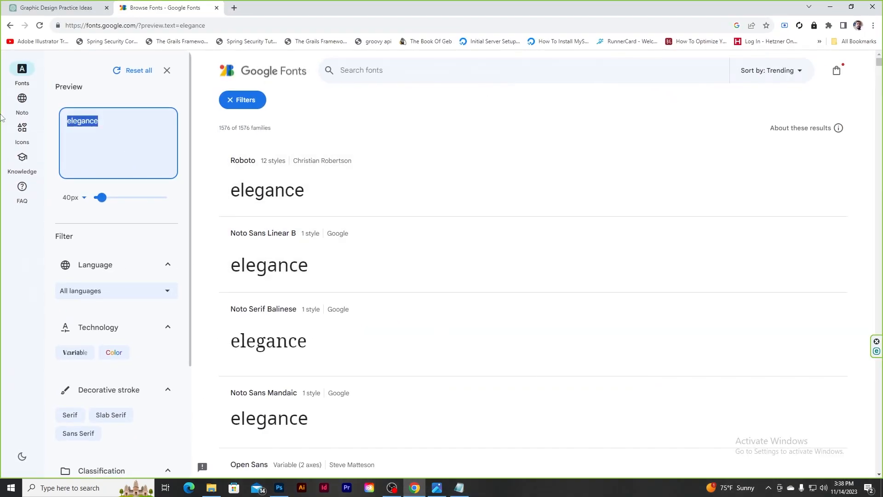
{"action": "type", "text": "ELEGANCE"}
- Filter the fonts to the Display classification and enlarge the preview size to 62px
{"action": "scroll", "coordinate": [51, 211], "scroll_direction": "down", "scroll_amount": 7}
{"action": "scroll", "coordinate": [51, 212], "scroll_direction": "down", "scroll_amount": 3}
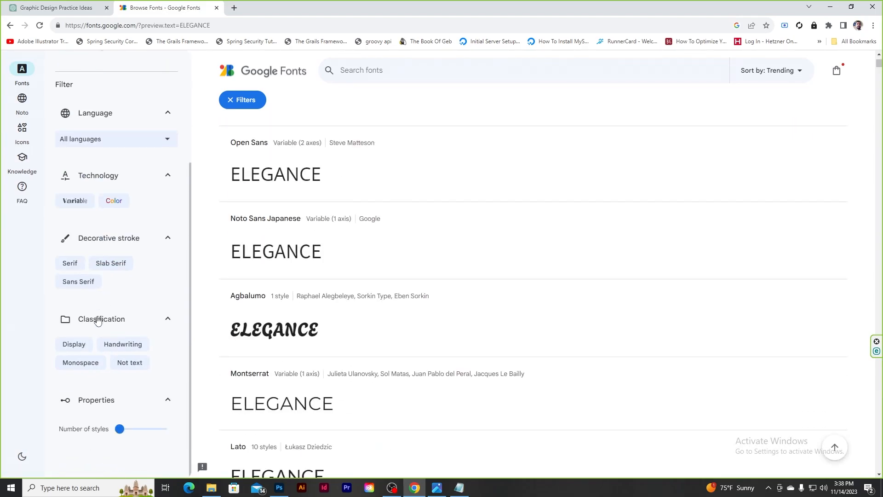
{"action": "left_click", "coordinate": [73, 343]}
{"action": "scroll", "coordinate": [146, 241], "scroll_direction": "up", "scroll_amount": 4}
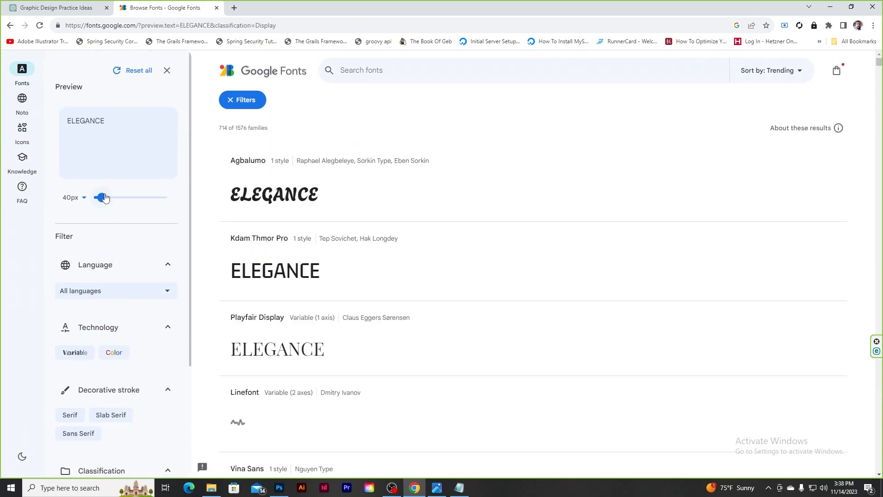
{"action": "left_click_drag", "start_coordinate": [102, 198], "coordinate": [107, 197]}
{"action": "scroll", "coordinate": [335, 203], "scroll_direction": "down", "scroll_amount": 1}
{"action": "left_click_drag", "start_coordinate": [479, 7], "coordinate": [527, 57]}
{"action": "double_click", "coordinate": [552, 53]}
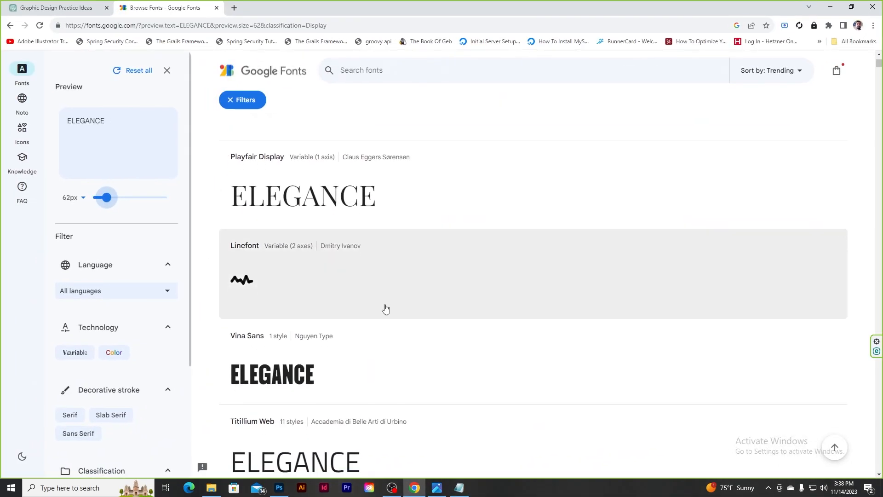
- Browse the Display fonts with the "ELEGANCE" preview for an elegant serif typeface such as Forum
{"action": "scroll", "coordinate": [385, 310], "scroll_direction": "down", "scroll_amount": 10}
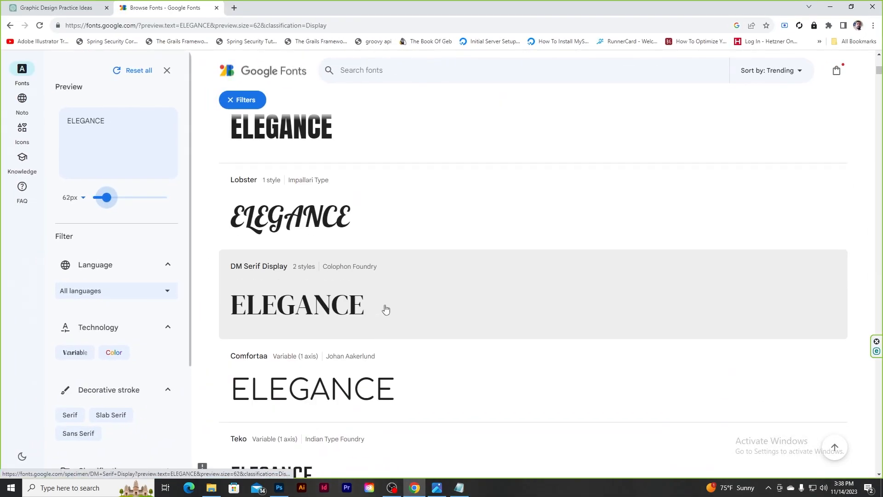
{"action": "scroll", "coordinate": [386, 309], "scroll_direction": "down", "scroll_amount": 14}
{"action": "scroll", "coordinate": [436, 284], "scroll_direction": "down", "scroll_amount": 15}
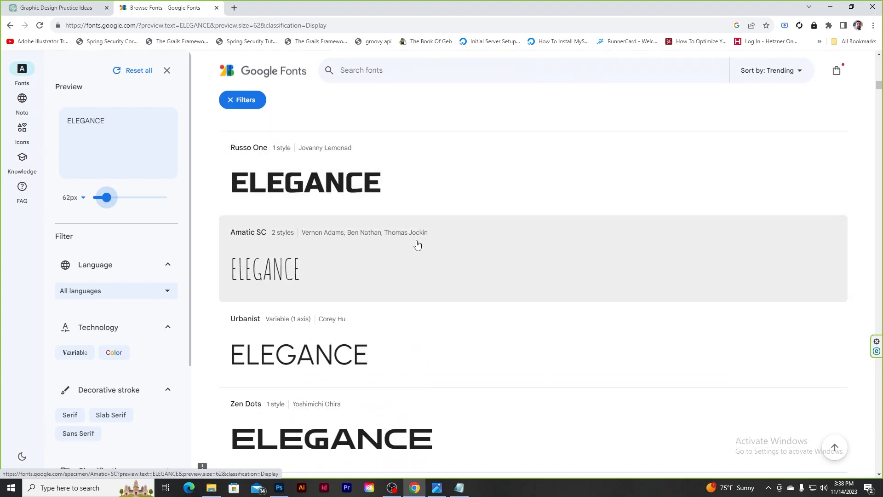
{"action": "scroll", "coordinate": [385, 259], "scroll_direction": "down", "scroll_amount": 15}
{"action": "scroll", "coordinate": [385, 261], "scroll_direction": "down", "scroll_amount": 15}
{"action": "scroll", "coordinate": [386, 261], "scroll_direction": "down", "scroll_amount": 10}
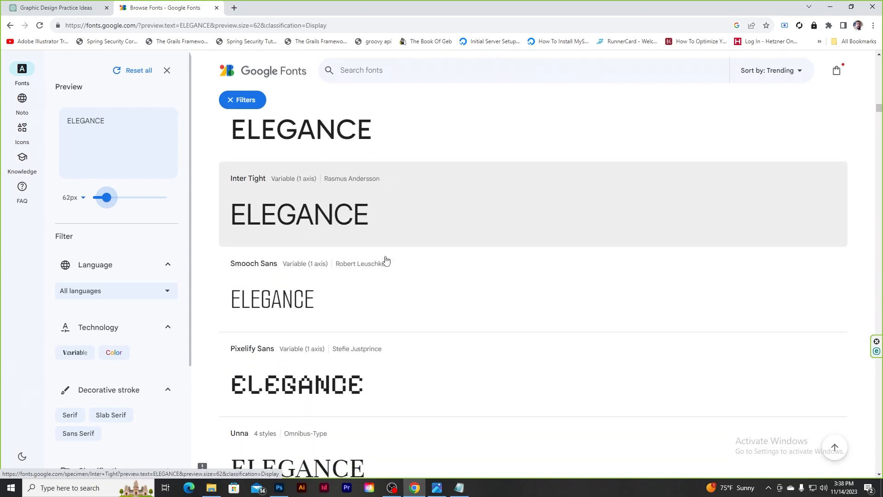
{"action": "scroll", "coordinate": [385, 261], "scroll_direction": "down", "scroll_amount": 5}
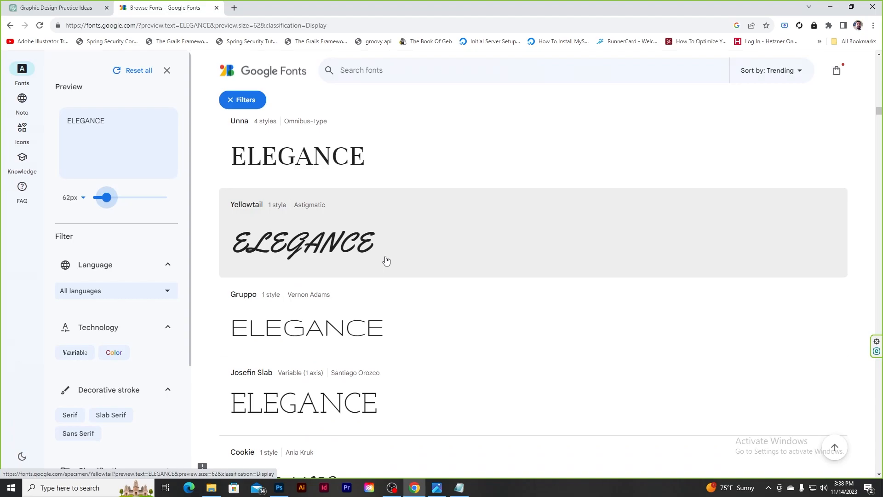
{"action": "scroll", "coordinate": [385, 261], "scroll_direction": "down", "scroll_amount": 15}
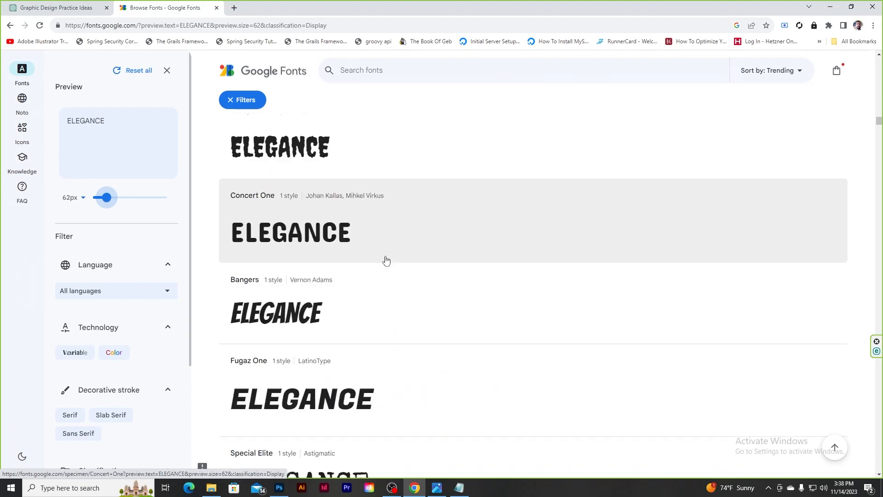
{"action": "scroll", "coordinate": [385, 261], "scroll_direction": "down", "scroll_amount": 15}
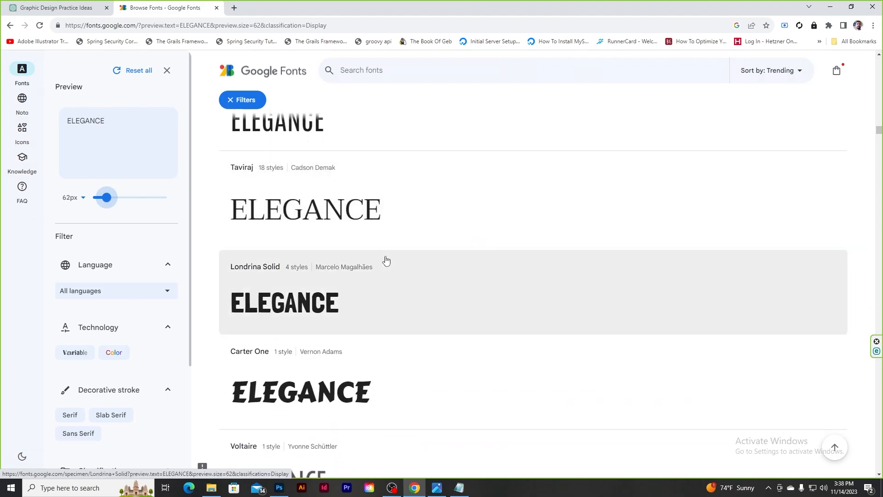
{"action": "scroll", "coordinate": [386, 261], "scroll_direction": "down", "scroll_amount": 15}
{"action": "scroll", "coordinate": [385, 261], "scroll_direction": "down", "scroll_amount": 15}
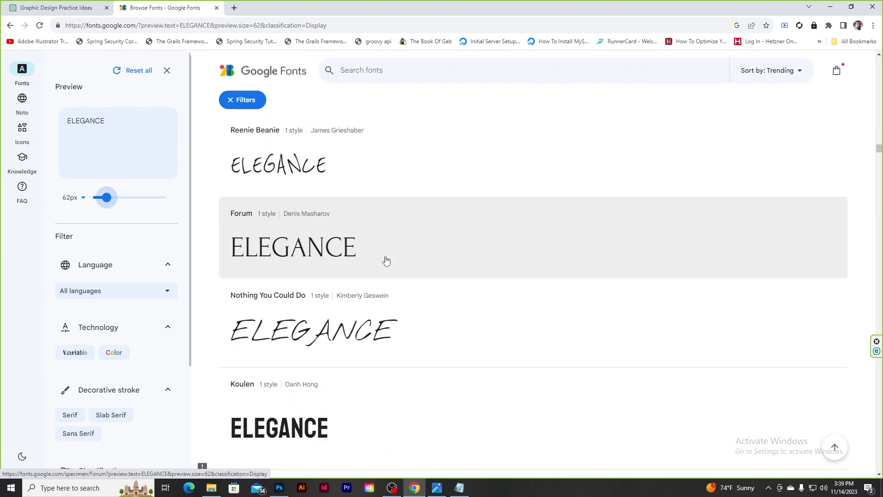
{"action": "scroll", "coordinate": [386, 260], "scroll_direction": "down", "scroll_amount": 7}
{"action": "scroll", "coordinate": [384, 253], "scroll_direction": "up", "scroll_amount": 6}
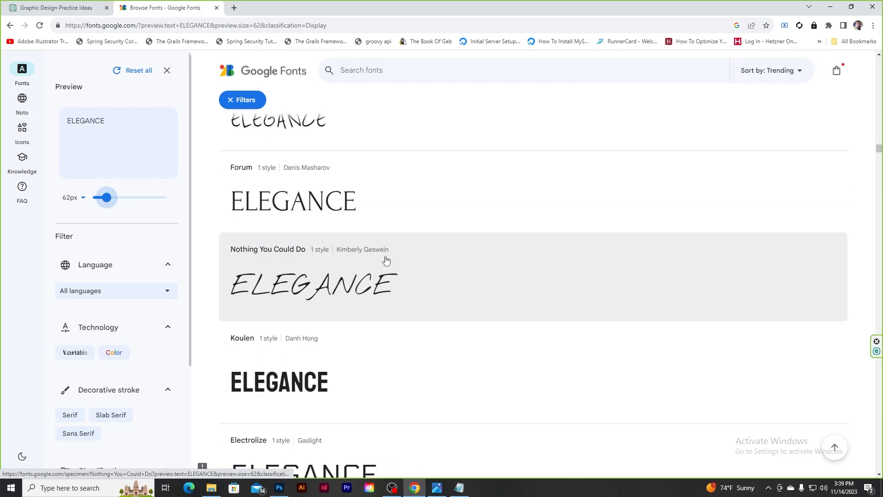
- Switch to the Photoshop billboard document and set the word "ELEGANCE" in the Forum font
{"action": "left_click", "coordinate": [831, 7]}
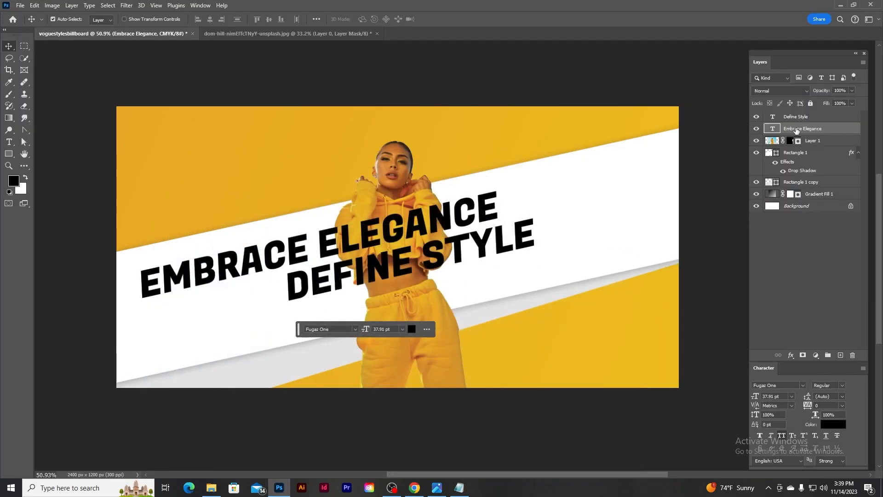
{"action": "double_click", "coordinate": [773, 129]}
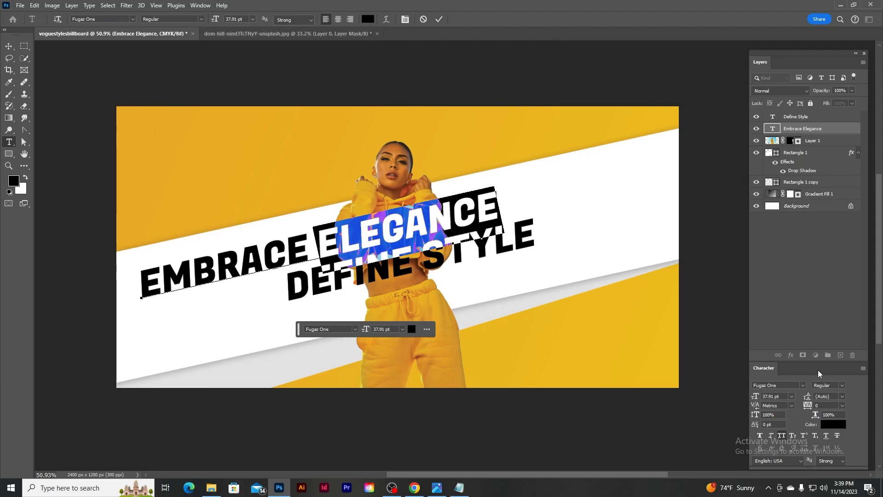
{"action": "type", "text": "Forum"}
{"action": "key", "text": "Return"}
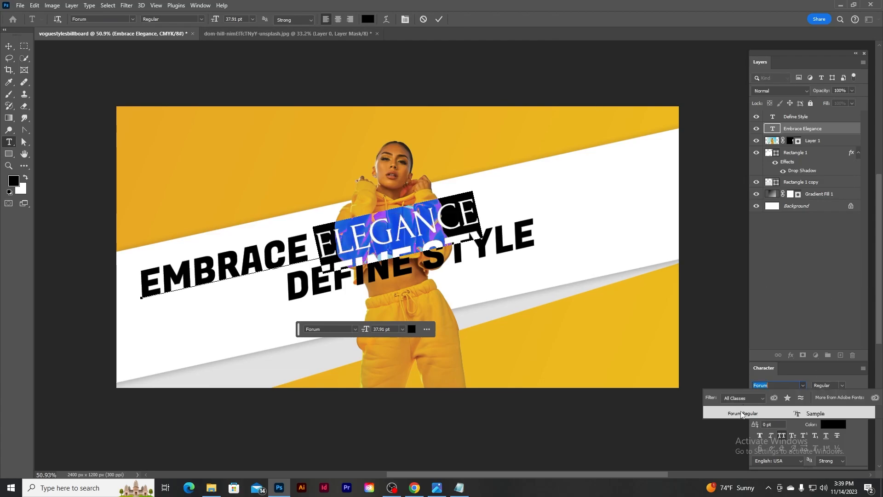
{"action": "left_click", "coordinate": [439, 18]}
{"action": "key", "text": "v"}
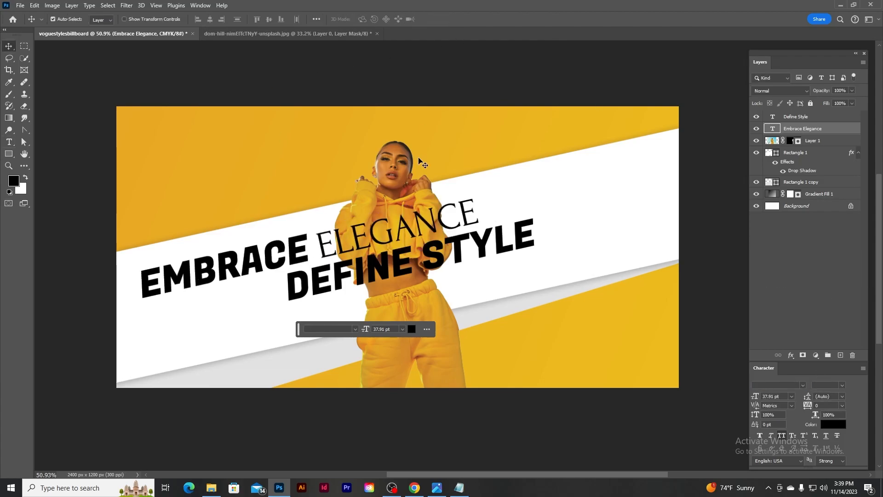
- Switch back to Google Fonts in Chrome and change the preview text to "STYLE"
{"action": "left_click", "coordinate": [831, 119]}
{"action": "left_click", "coordinate": [415, 488]}
{"action": "type", "text": "STYLE"}
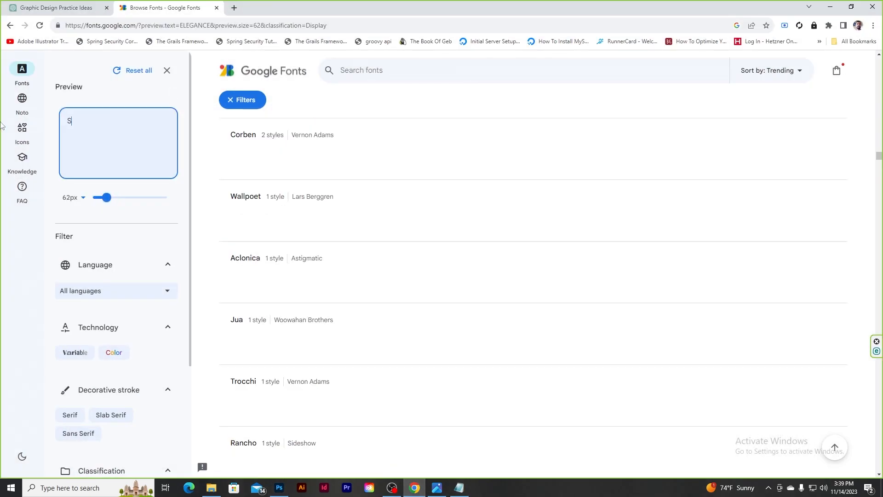
- Go through the Display fonts from the start of the list, examining how each one renders "STYLE"
{"action": "scroll", "coordinate": [317, 156], "scroll_direction": "up", "scroll_amount": 20}
{"action": "left_click_drag", "start_coordinate": [880, 103], "coordinate": [880, 74]}
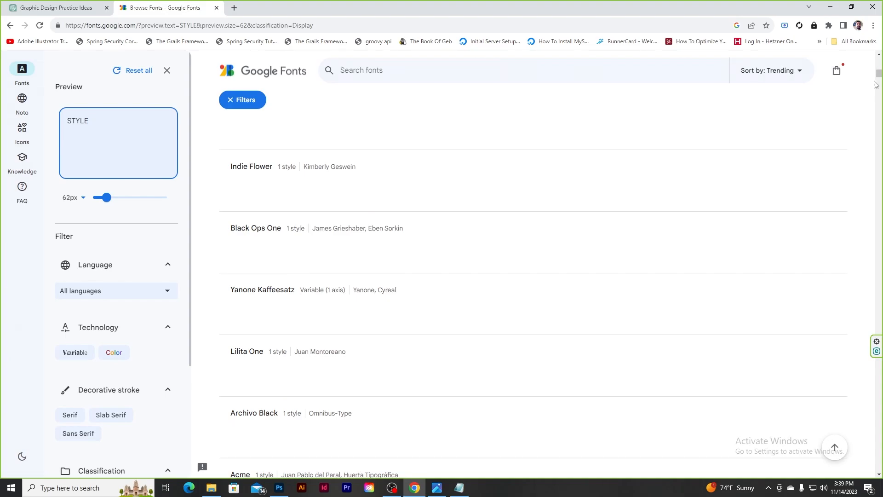
{"action": "scroll", "coordinate": [450, 130], "scroll_direction": "up", "scroll_amount": 20}
{"action": "scroll", "coordinate": [79, 353], "scroll_direction": "down", "scroll_amount": 4}
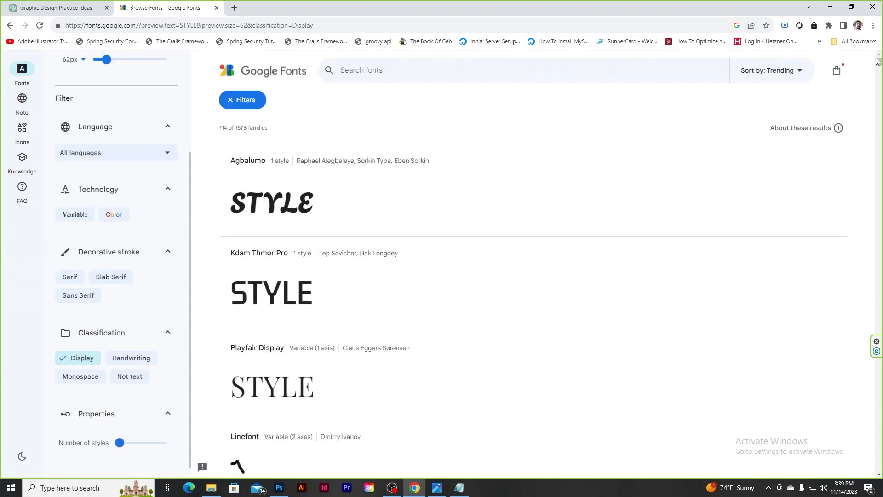
{"action": "scroll", "coordinate": [428, 191], "scroll_direction": "down", "scroll_amount": 15}
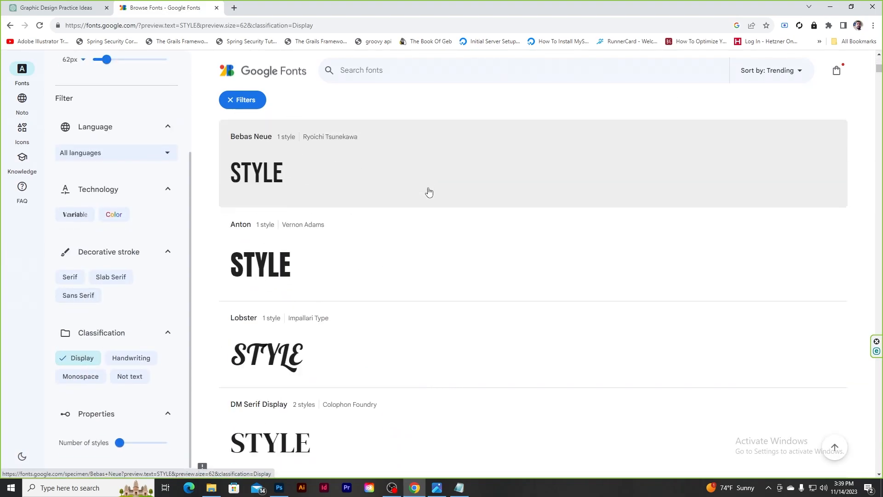
{"action": "scroll", "coordinate": [428, 192], "scroll_direction": "down", "scroll_amount": 3}
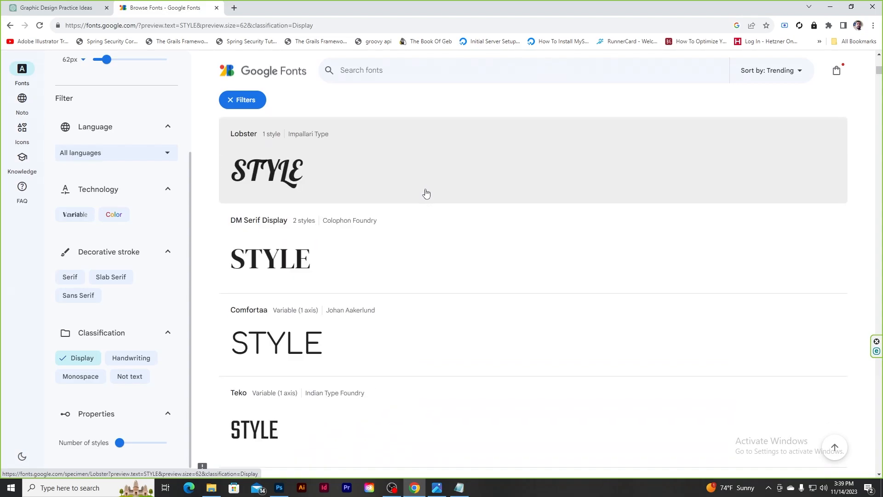
{"action": "scroll", "coordinate": [426, 193], "scroll_direction": "down", "scroll_amount": 20}
{"action": "scroll", "coordinate": [416, 198], "scroll_direction": "down", "scroll_amount": 15}
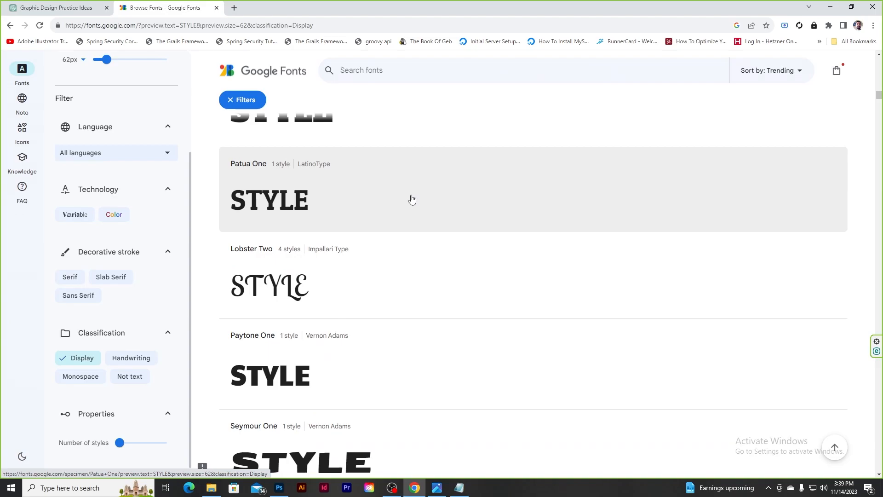
{"action": "scroll", "coordinate": [412, 199], "scroll_direction": "down", "scroll_amount": 5}
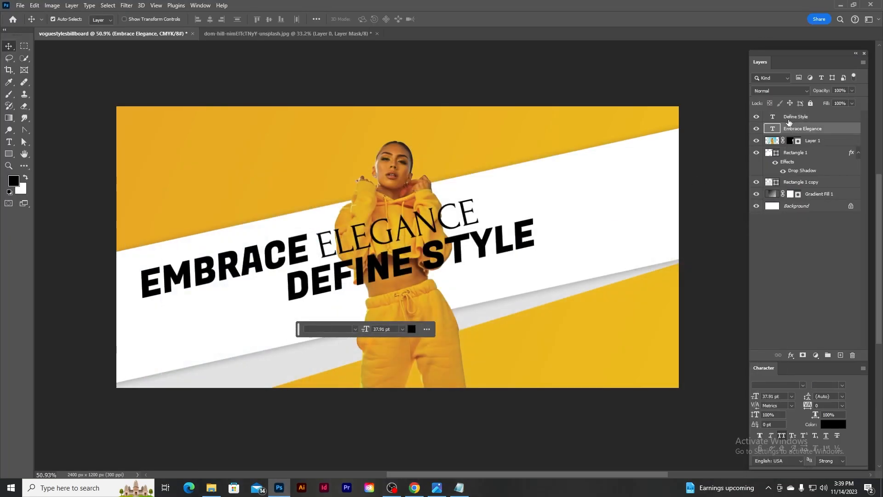
- Set the word "STYLE" in the "DEFINE STYLE" text layer to the Lobster Regular font
{"action": "left_click", "coordinate": [789, 118]}
{"action": "double_click", "coordinate": [773, 116]}
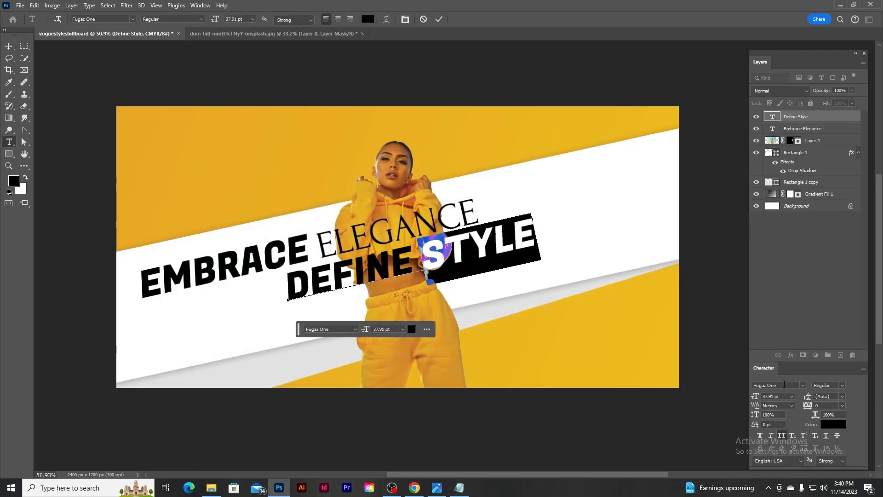
{"action": "type", "text": "lob"}
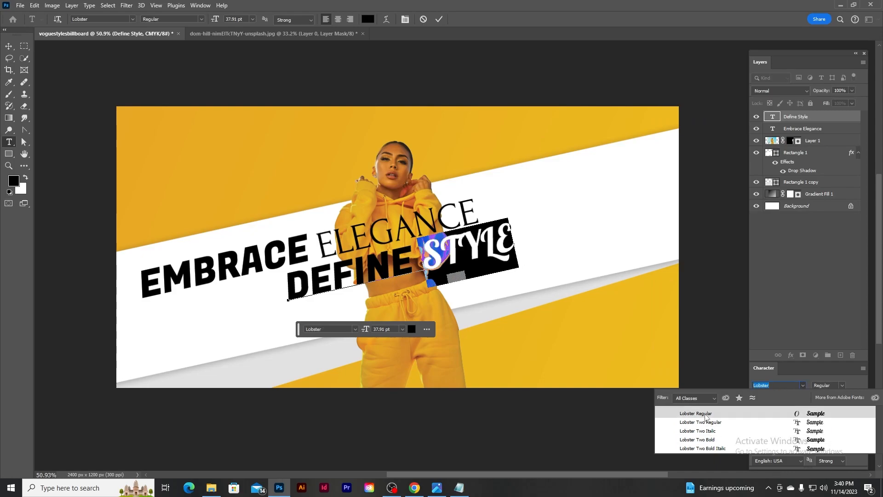
{"action": "left_click", "coordinate": [709, 415]}
{"action": "left_click", "coordinate": [439, 19]}
{"action": "key", "text": "v"}
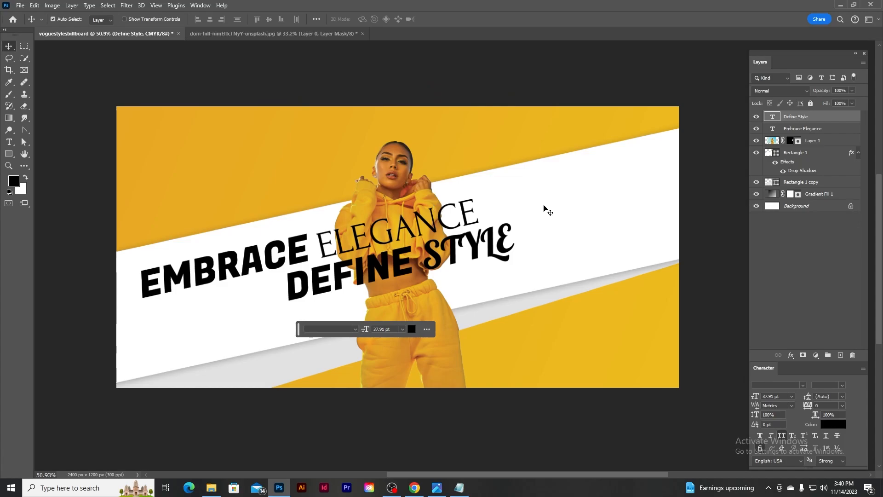
- Group the two tagline text layers, scale the group to about 115%, and shift it slightly within the white band
{"action": "left_click", "coordinate": [777, 130]}
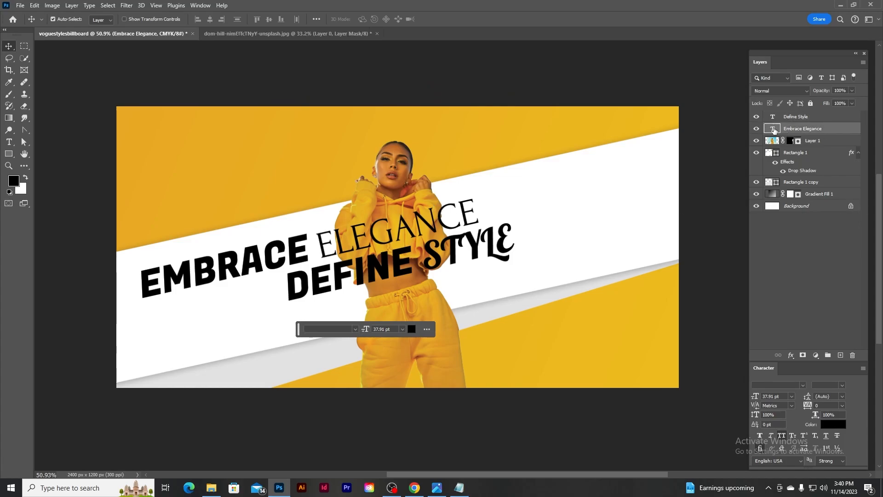
{"action": "left_click", "coordinate": [803, 118], "text": "shift"}
{"action": "key", "text": "ctrl+g"}
{"action": "key", "text": "ctrl+t"}
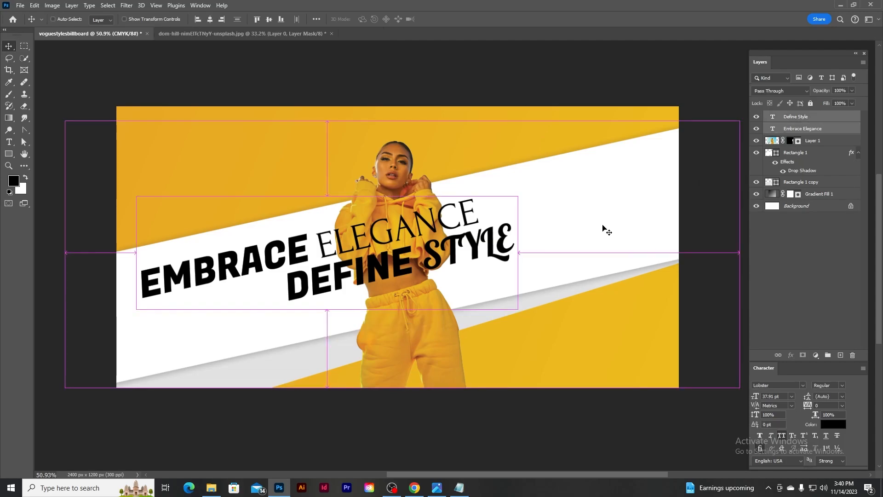
{"action": "left_click_drag", "start_coordinate": [519, 310], "coordinate": [569, 321]}
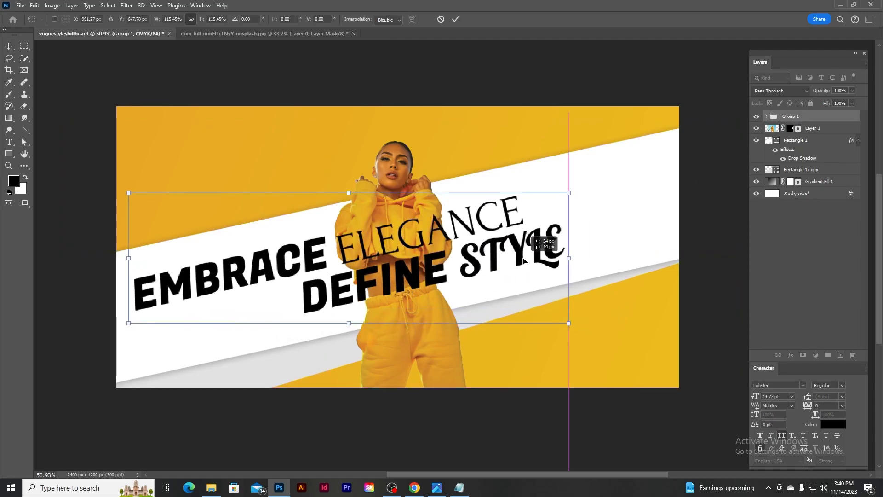
{"action": "left_click", "coordinate": [456, 19]}
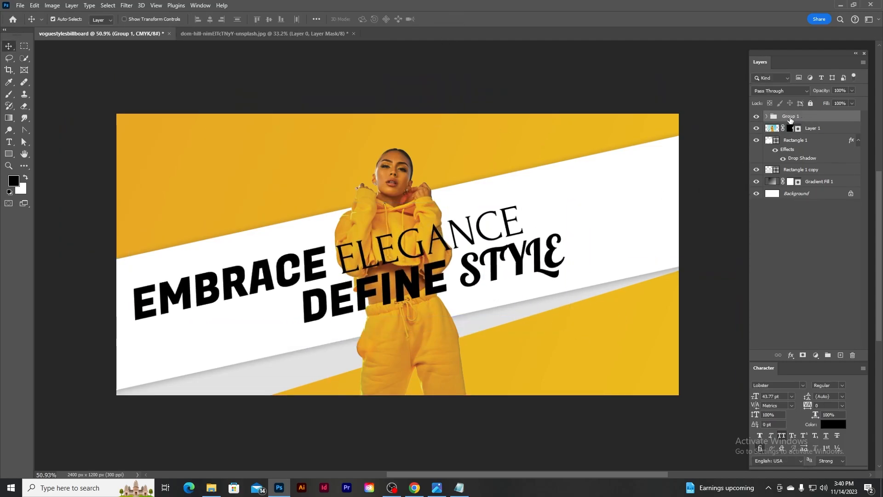
- Recolour the word "ELEGANCE" in the grouped tagline to a bright pinkish red
{"action": "left_click", "coordinate": [766, 116]}
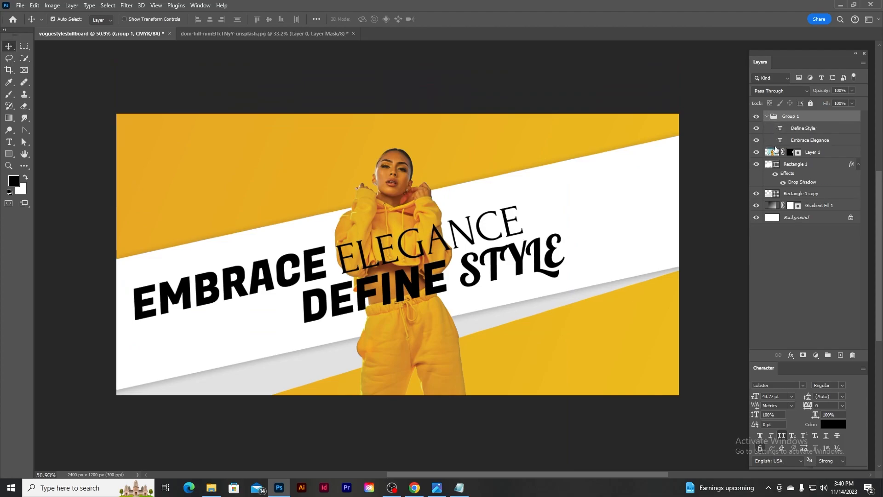
{"action": "left_click", "coordinate": [811, 134]}
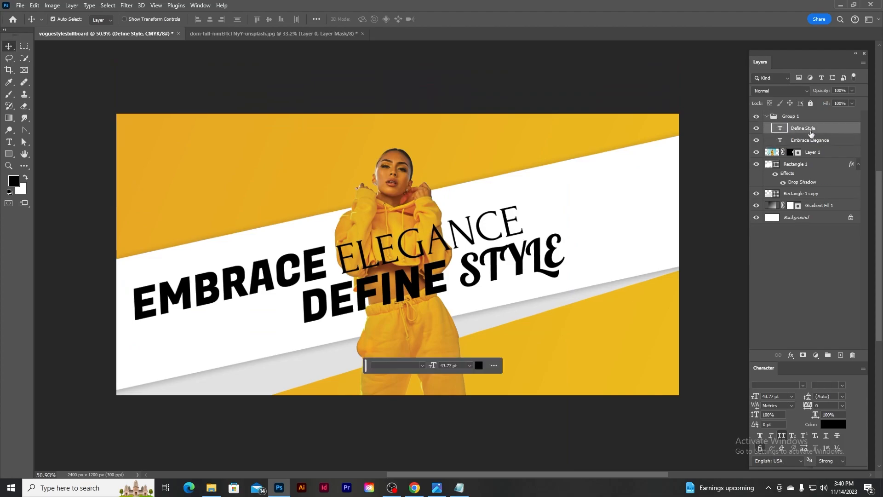
{"action": "left_click", "coordinate": [781, 141]}
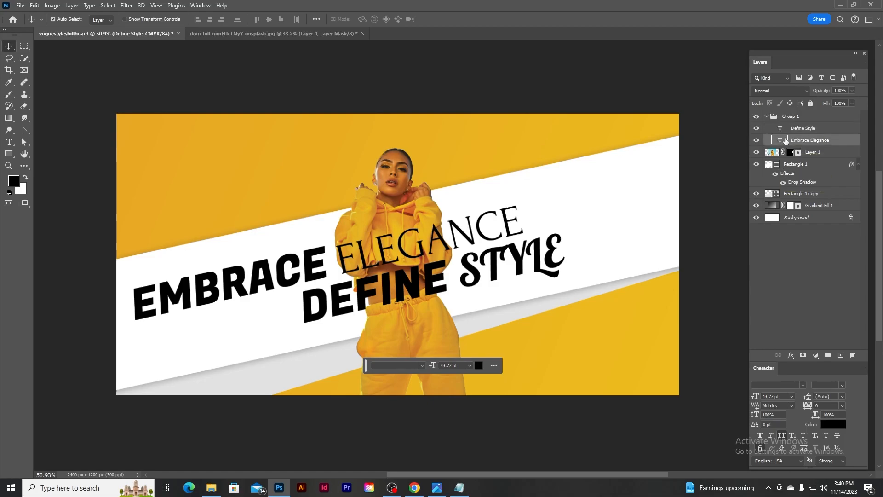
{"action": "double_click", "coordinate": [781, 141]}
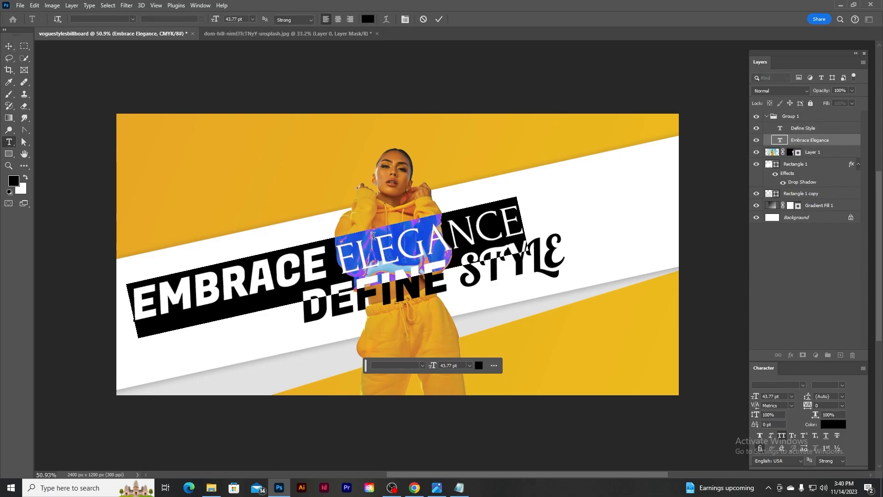
{"action": "left_click", "coordinate": [838, 426]}
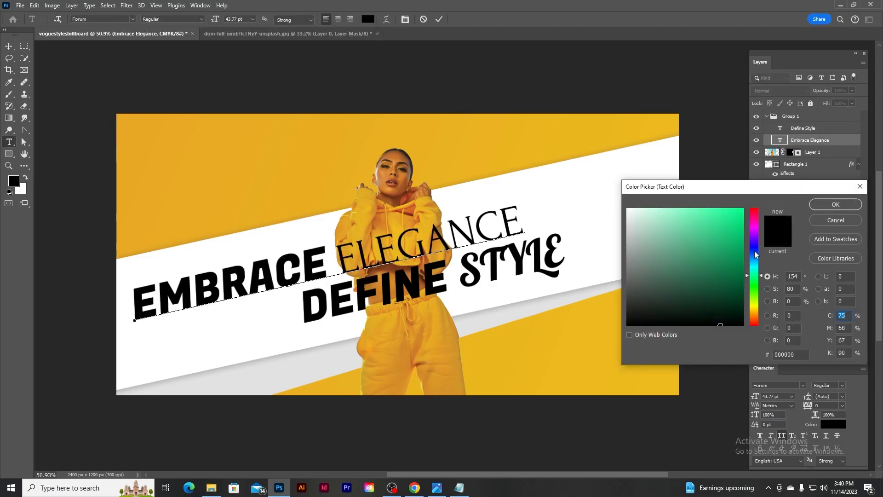
{"action": "left_click", "coordinate": [756, 213]}
{"action": "left_click", "coordinate": [719, 210]}
{"action": "left_click", "coordinate": [838, 206]}
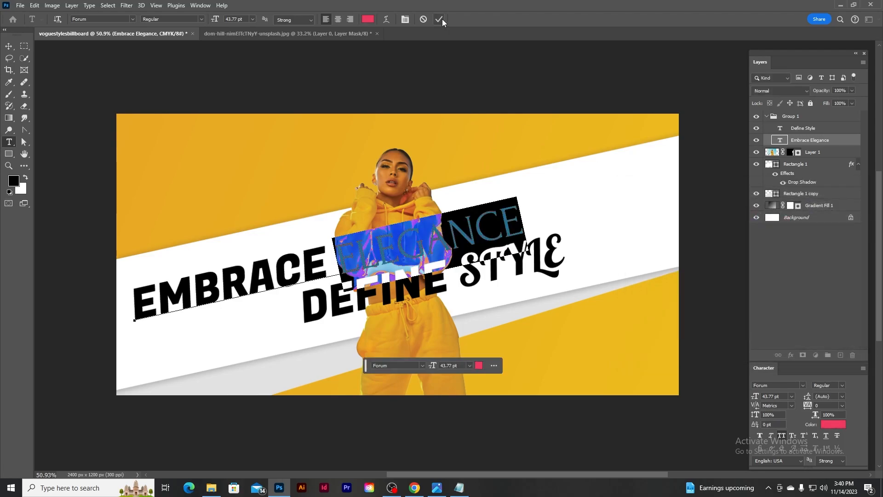
{"action": "left_click", "coordinate": [440, 19]}
{"action": "key", "text": "v"}
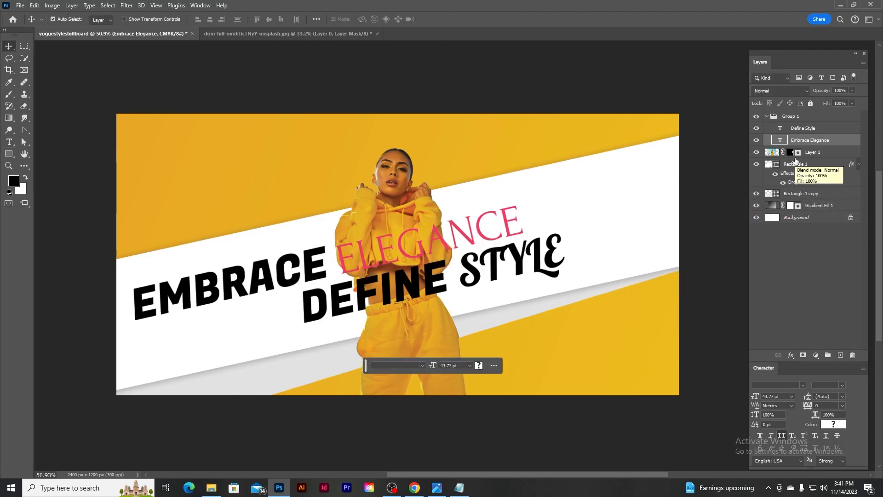
- Duplicate the "Define Style" text layer out of the group, placing the copy directly beneath the model's Layer 1
{"action": "left_click", "coordinate": [802, 129]}
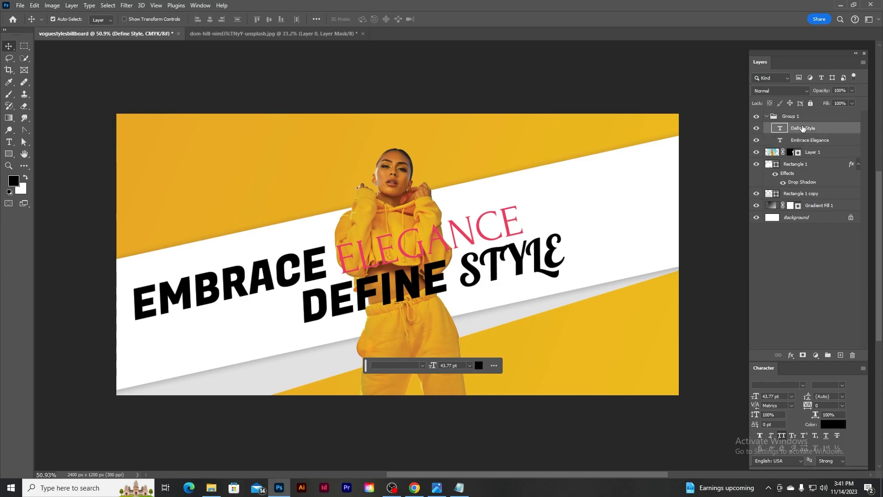
{"action": "left_click_drag", "start_coordinate": [803, 129], "coordinate": [802, 166]}
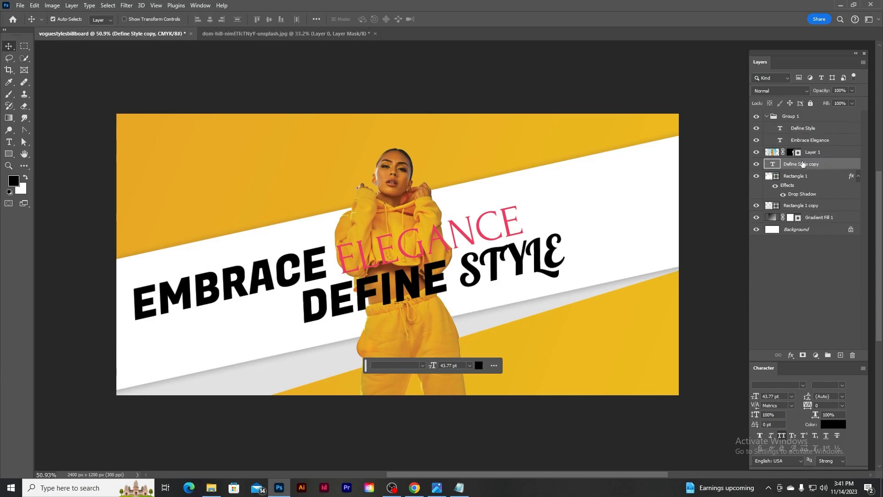
- Add a 51 px white outside Stroke to the "Define Style copy" layer beneath the model
{"action": "left_click", "coordinate": [805, 128]}
{"action": "left_click", "coordinate": [853, 168]}
{"action": "double_click", "coordinate": [857, 167]}
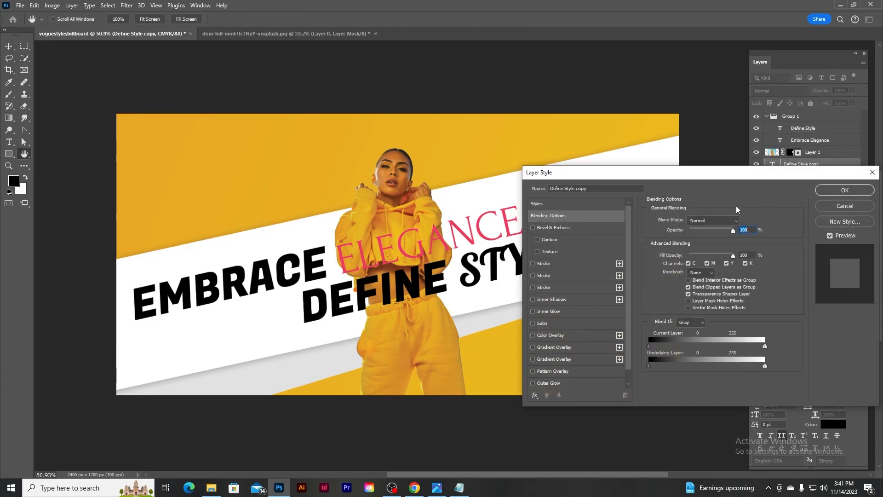
{"action": "left_click", "coordinate": [562, 264]}
{"action": "left_click_drag", "start_coordinate": [684, 220], "coordinate": [692, 220]}
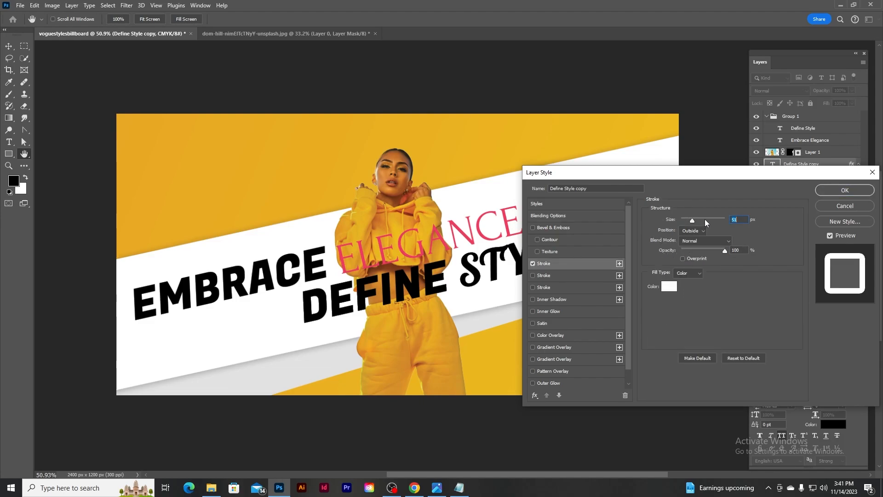
{"action": "left_click", "coordinate": [831, 191]}
- Set the grouped "Define Style" text layer's fill to 0% and move the Stroke effect from "Define Style copy" onto it
{"action": "left_click", "coordinate": [810, 128]}
{"action": "left_click_drag", "start_coordinate": [827, 103], "coordinate": [633, 102]}
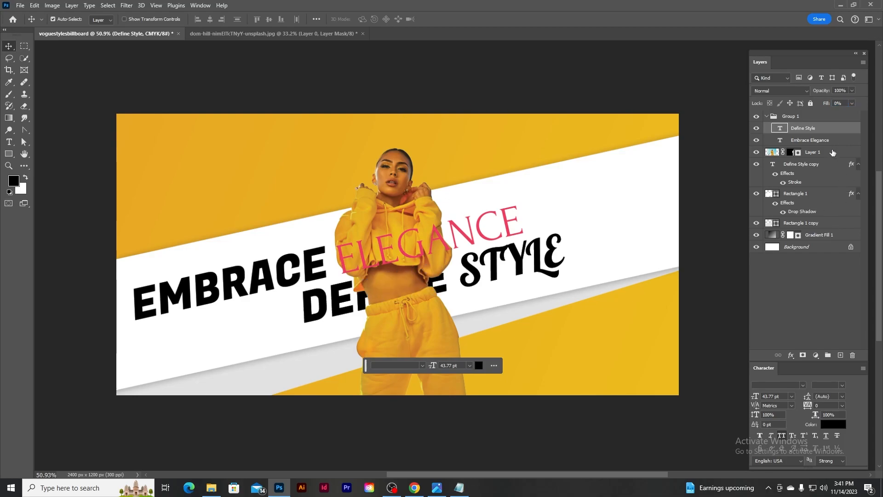
{"action": "left_click_drag", "start_coordinate": [796, 183], "coordinate": [811, 135]}
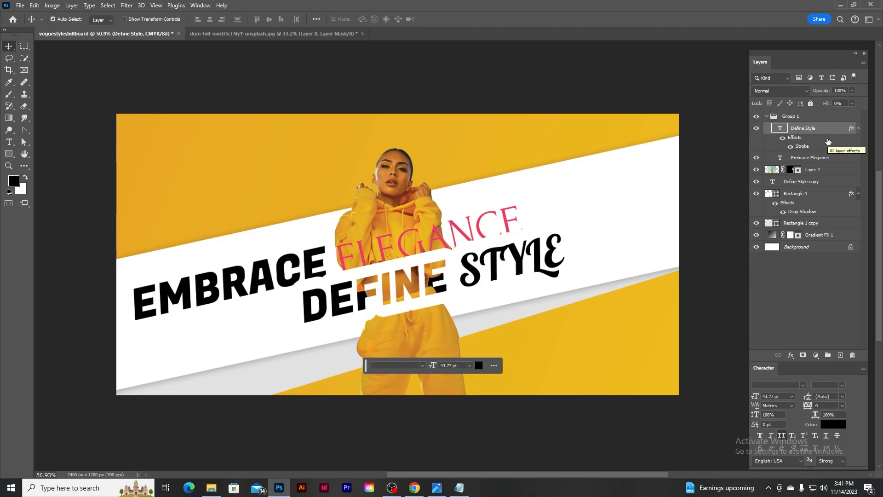
- Reduce the white stroke on the grouped "Define Style" layer to a thin outline around the letters
{"action": "double_click", "coordinate": [800, 146]}
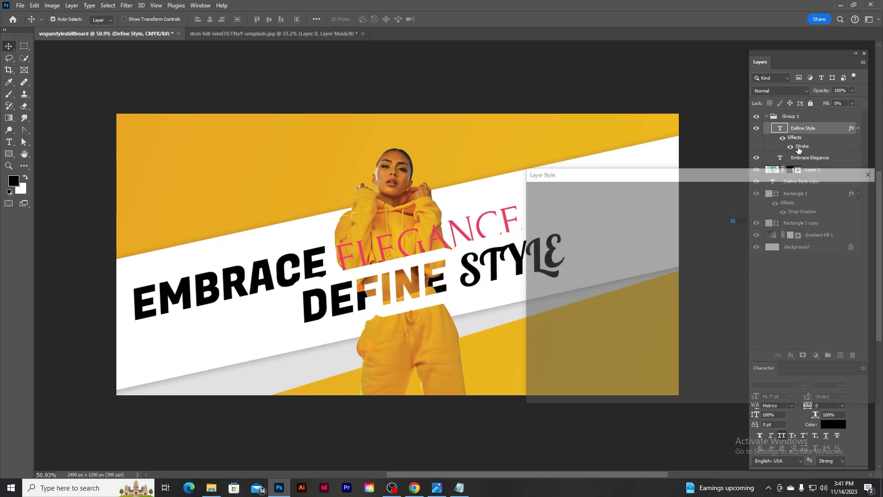
{"action": "left_click_drag", "start_coordinate": [699, 222], "coordinate": [684, 220]}
{"action": "left_click_drag", "start_coordinate": [717, 173], "coordinate": [682, 171]}
{"action": "left_click", "coordinate": [810, 187]}
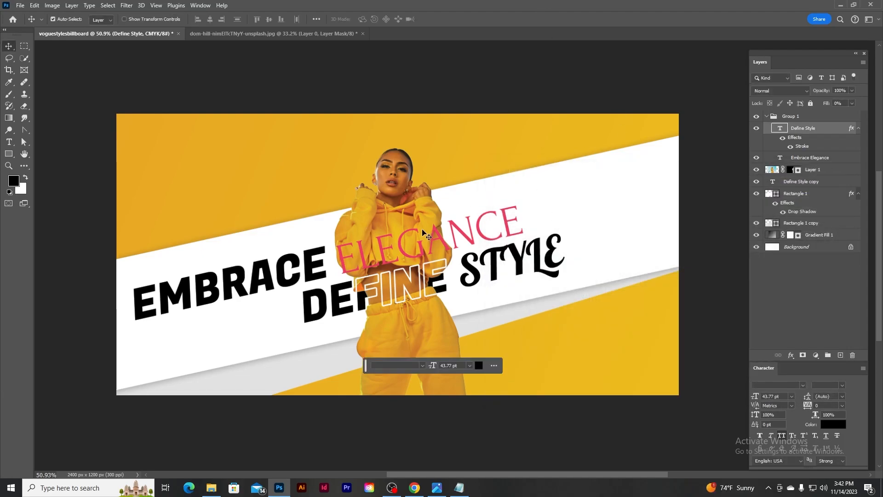
- Duplicate the "Embrace Elegance" text layer and place the copy outside the group, directly beneath "Define Style copy"
{"action": "left_click", "coordinate": [805, 159]}
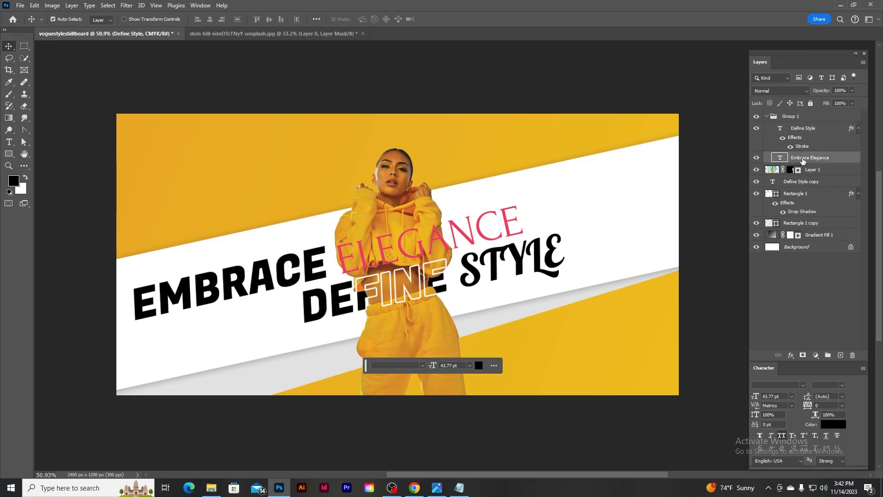
{"action": "key", "text": "ctrl+j"}
{"action": "left_click_drag", "start_coordinate": [825, 159], "coordinate": [797, 197]}
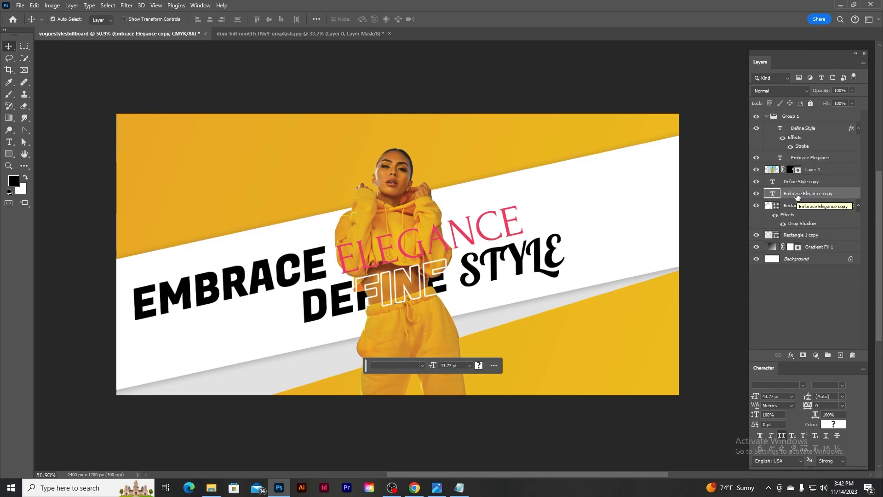
- Add a 6 px white outside Stroke to the "Embrace Elegance" text layer in Group 1
{"action": "left_click", "coordinate": [809, 160]}
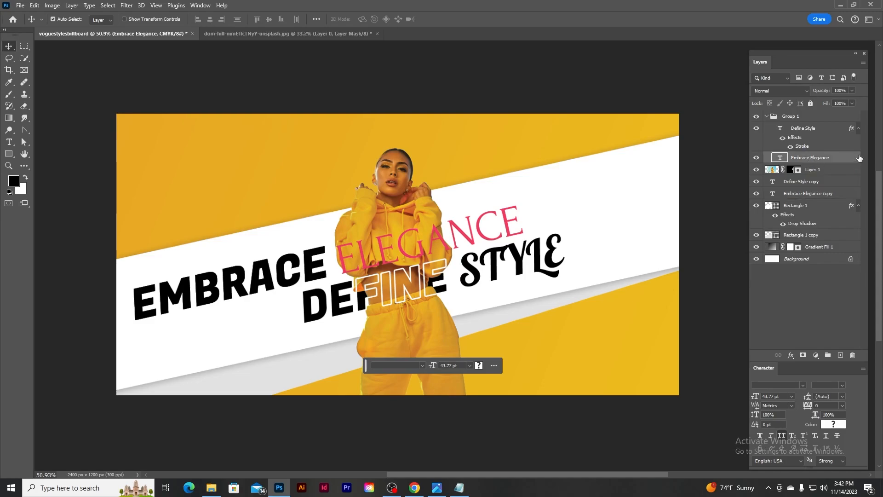
{"action": "double_click", "coordinate": [835, 157]}
{"action": "left_click", "coordinate": [521, 260]}
{"action": "mouse_move", "coordinate": [591, 170]}
{"action": "left_mouse_down"}
{"action": "mouse_move", "coordinate": [882, 129]}
{"action": "mouse_move", "coordinate": [591, 129]}
{"action": "left_mouse_up"}
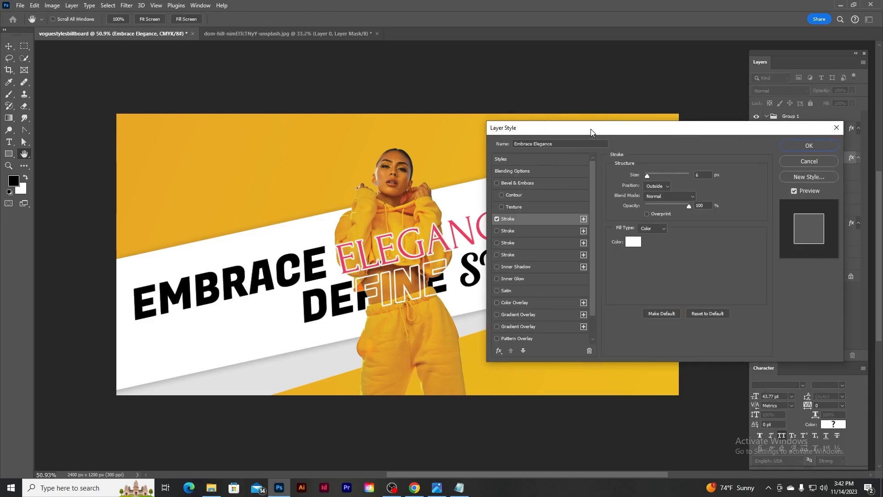
{"action": "left_click", "coordinate": [815, 143]}
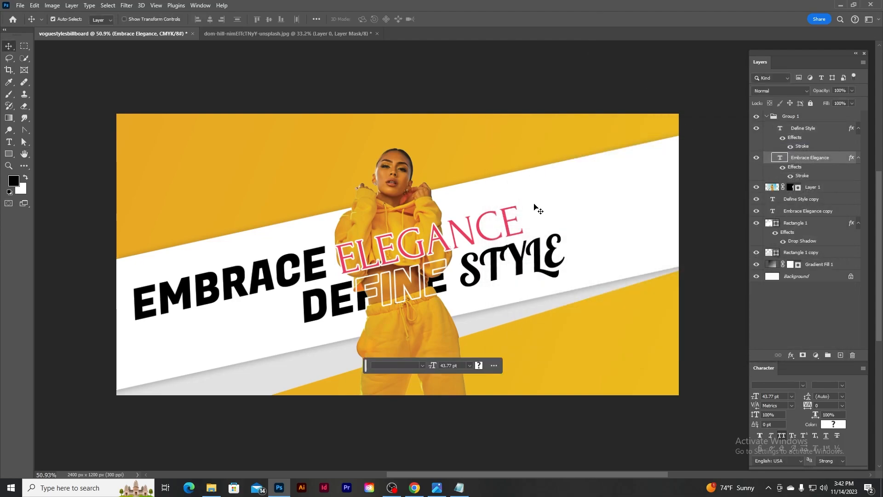
- Collapse Group 1 and add a "SALE" text on a new top layer near the white band's upper right end
{"action": "left_click", "coordinate": [762, 121]}
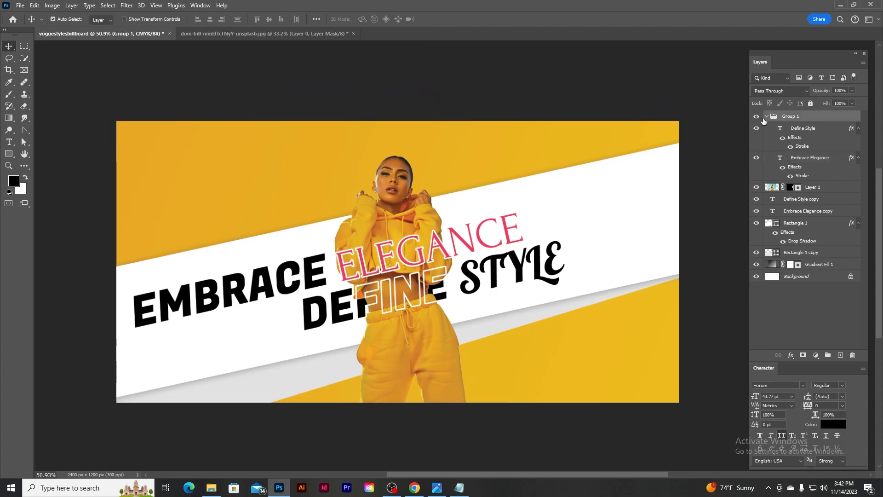
{"action": "left_click", "coordinate": [767, 118]}
{"action": "left_click", "coordinate": [841, 355]}
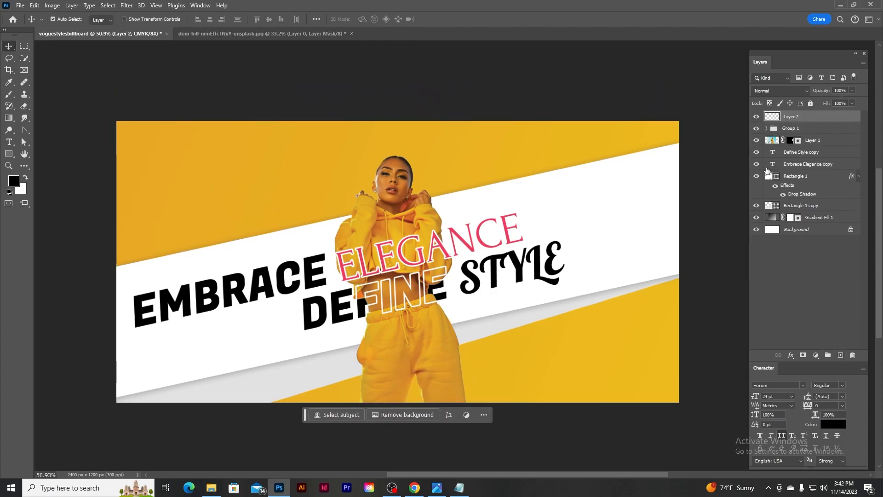
{"action": "left_click", "coordinate": [9, 142]}
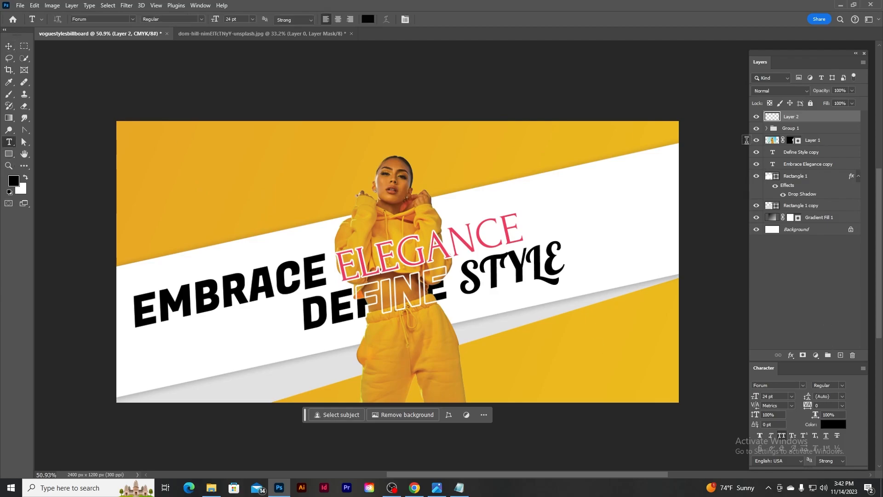
{"action": "left_click", "coordinate": [576, 184]}
{"action": "type", "text": "SALE"}
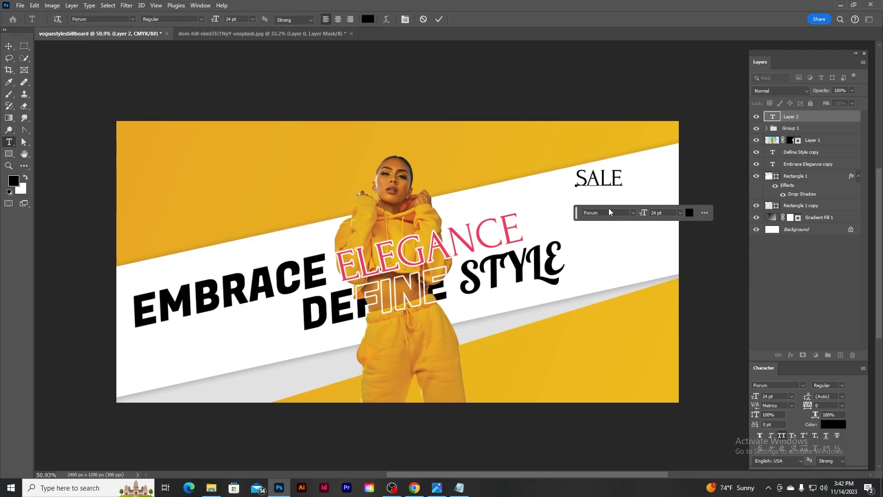
{"action": "left_click", "coordinate": [439, 20]}
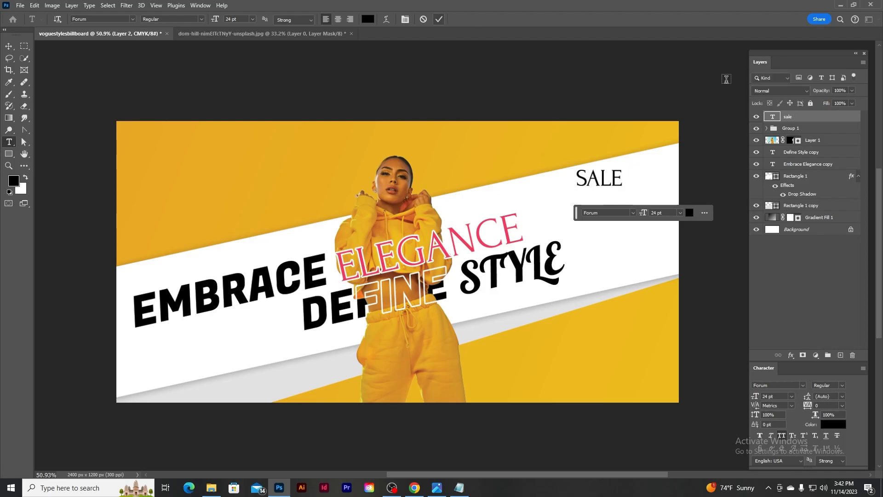
- Duplicate the "SALE" text just below itself and change the copy's wording to "20% OFF"
{"action": "left_click", "coordinate": [9, 47]}
{"action": "left_click_drag", "start_coordinate": [594, 186], "coordinate": [594, 208]}
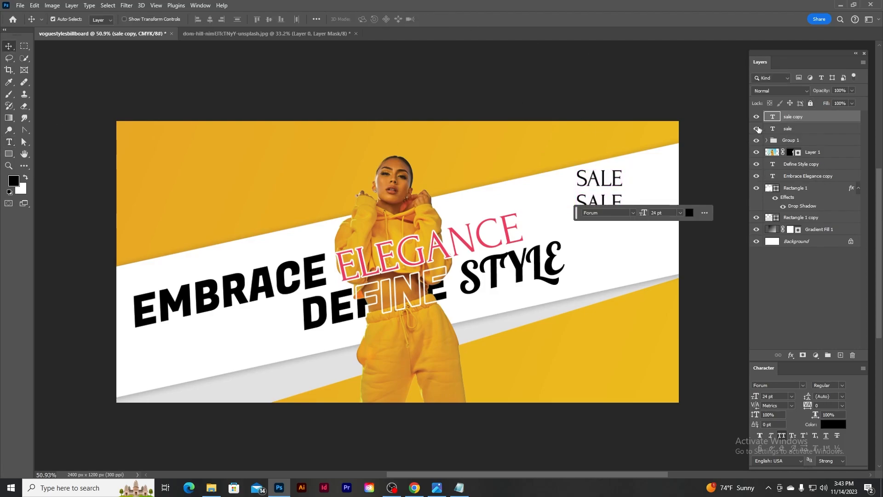
{"action": "double_click", "coordinate": [773, 118]}
{"action": "type", "text": "20%"}
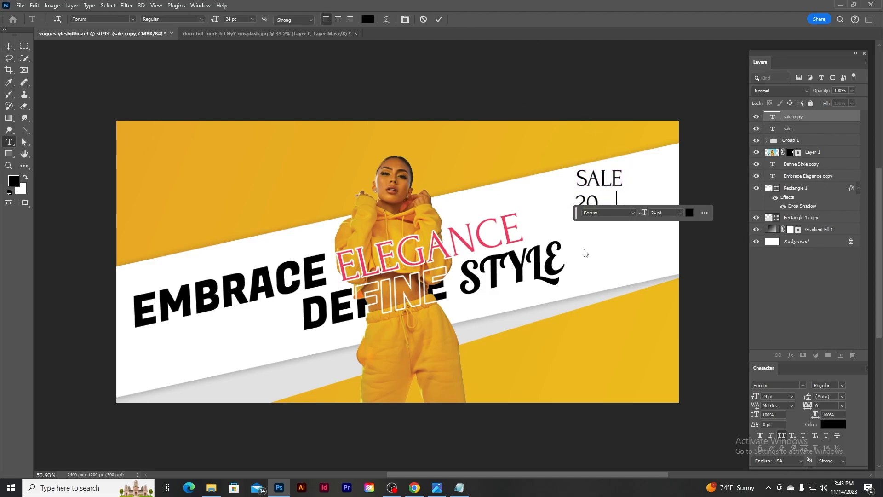
{"action": "type", "text": " OFF"}
{"action": "left_click", "coordinate": [439, 19]}
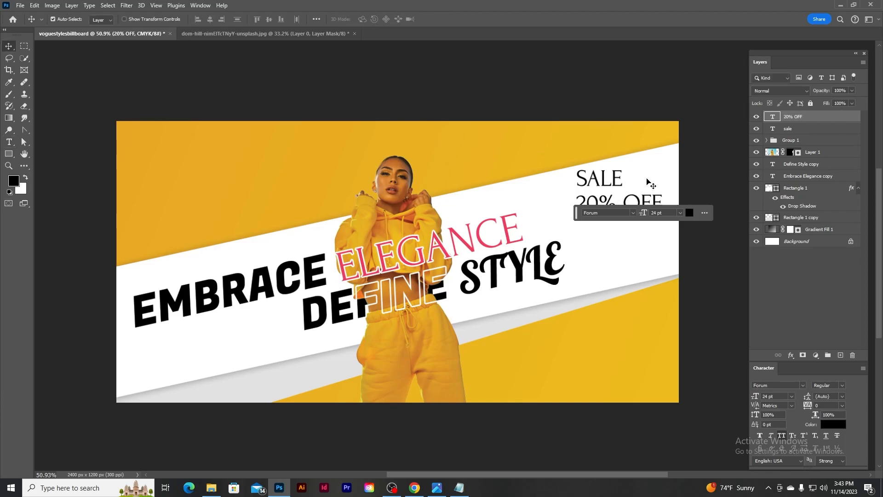
- Set the "SALE" text in Anton and enlarge it to about 49 pt, matching the width of "20% OFF"
{"action": "scroll", "coordinate": [651, 183], "scroll_direction": "down", "scroll_amount": 1}
{"action": "left_click", "coordinate": [789, 131]}
{"action": "left_click", "coordinate": [803, 386]}
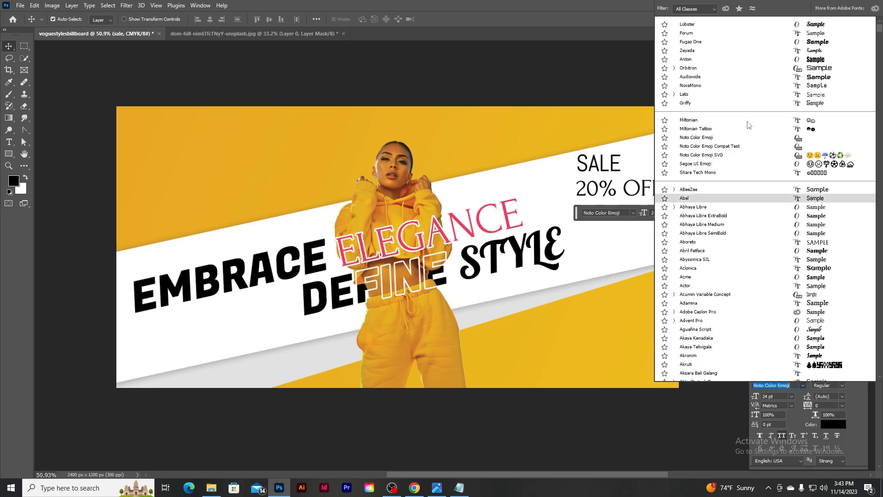
{"action": "left_click", "coordinate": [699, 60]}
{"action": "key", "text": "ctrl+t"}
{"action": "left_click_drag", "start_coordinate": [618, 149], "coordinate": [637, 185]}
{"action": "left_click", "coordinate": [460, 21]}
- Duplicate the "20% OFF" text slightly below itself and change the copy's wording to "NOV 15 - 20"
{"action": "scroll", "coordinate": [665, 129], "scroll_direction": "down", "scroll_amount": 1}
{"action": "left_click", "coordinate": [800, 118]}
{"action": "double_click", "coordinate": [771, 119]}
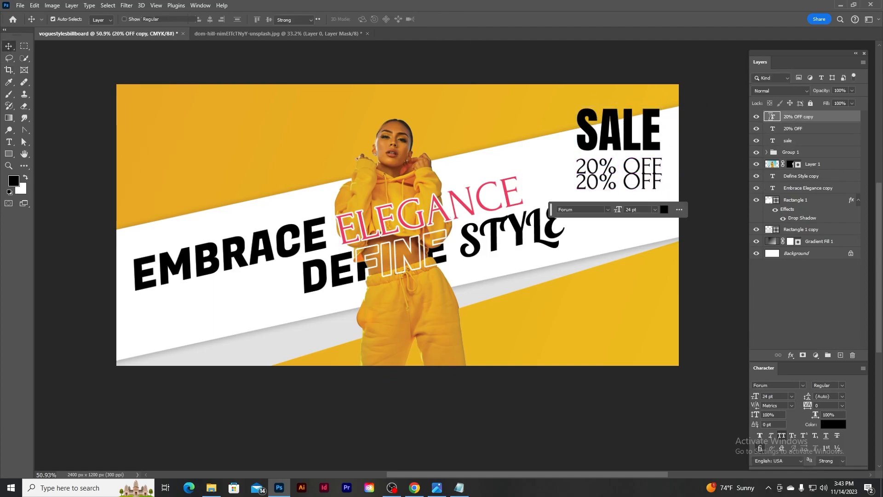
{"action": "type", "text": "NOV"}
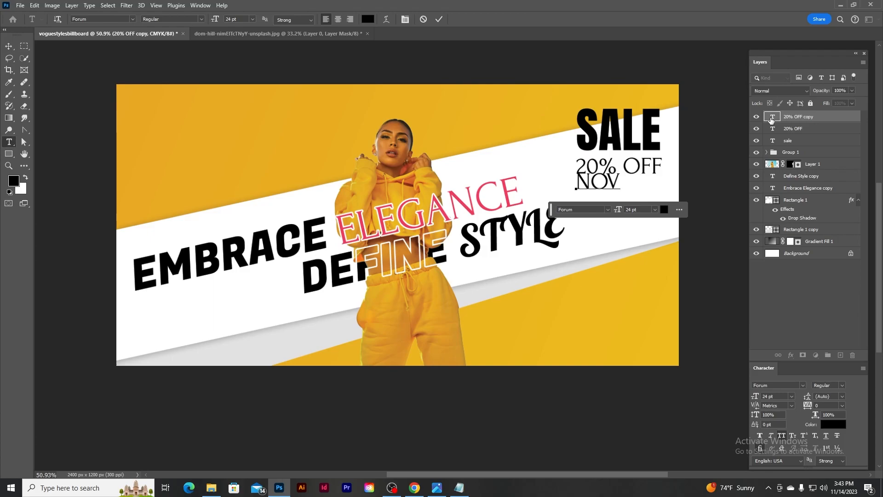
{"action": "type", "text": " 15 - 20"}
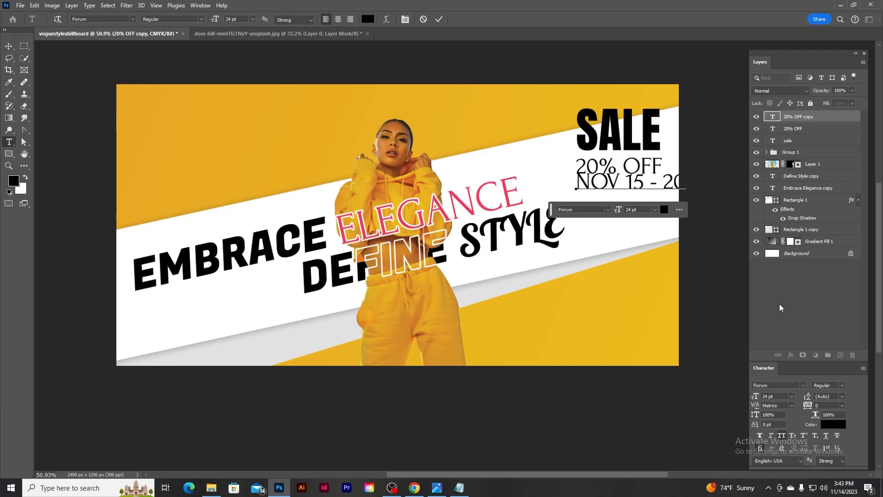
{"action": "left_click", "coordinate": [439, 19]}
{"action": "key", "text": "ctrl"}
{"action": "key", "text": "ctrl+t"}
{"action": "left_click_drag", "start_coordinate": [680, 169], "coordinate": [624, 140]}
{"action": "left_click", "coordinate": [441, 19]}
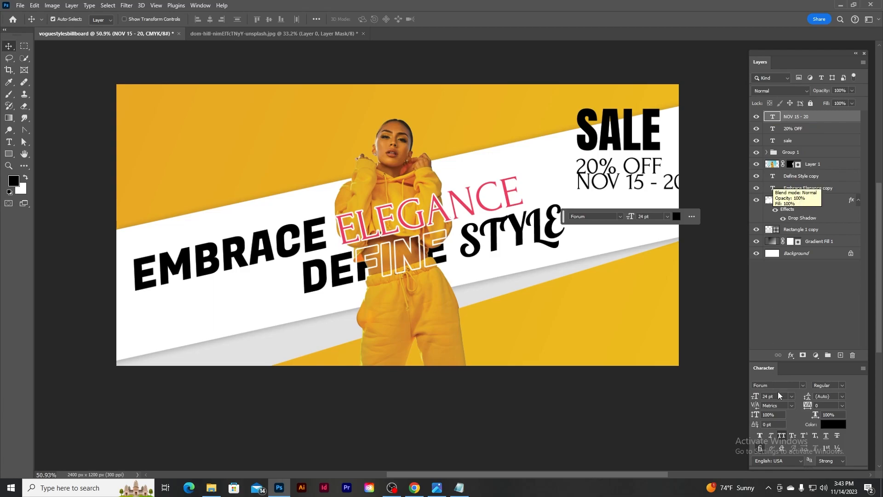
- Set the "NOV 15 - 20" text in Anton and scale it to 20.29 pt, matching the width of "20% OFF"
{"action": "left_click", "coordinate": [803, 385]}
{"action": "left_click", "coordinate": [694, 25]}
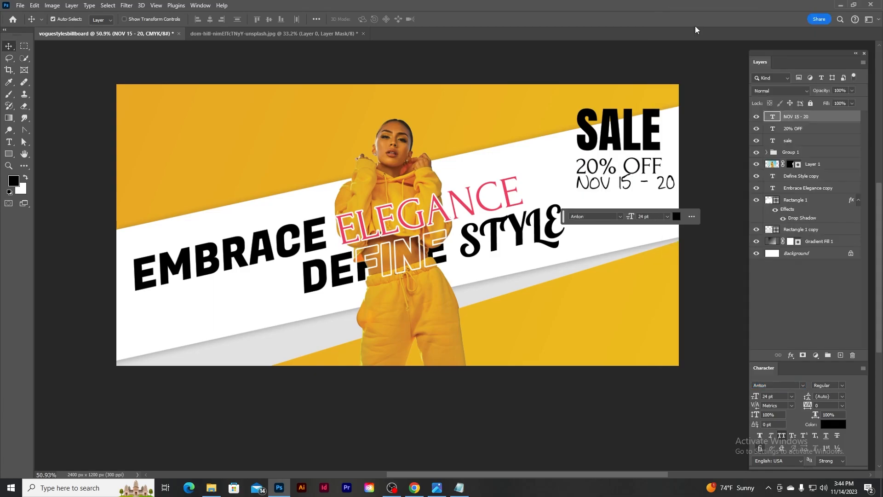
{"action": "key", "text": "ctrl+t"}
{"action": "left_click_drag", "start_coordinate": [681, 167], "coordinate": [667, 173]}
{"action": "key", "text": "Return"}
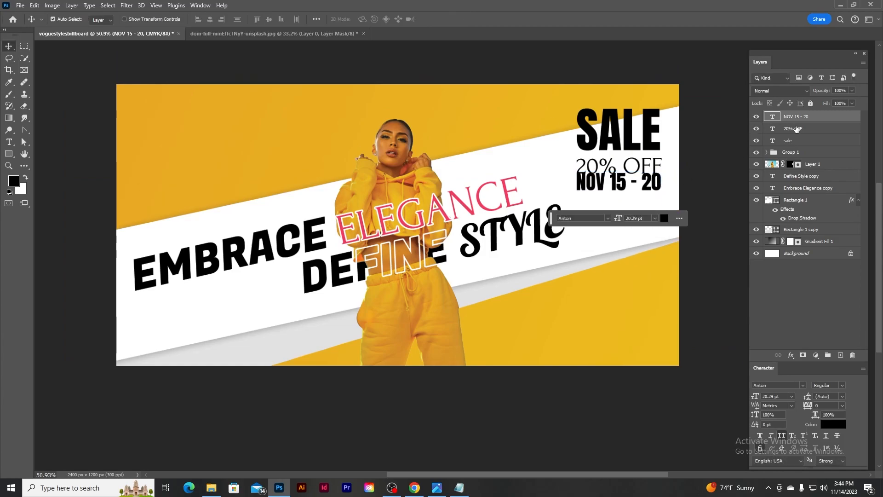
- Distribute the "SALE", "20% OFF" and "NOV 15 - 20" text layers evenly in the vertical direction
{"action": "left_click", "coordinate": [798, 142], "text": "shift"}
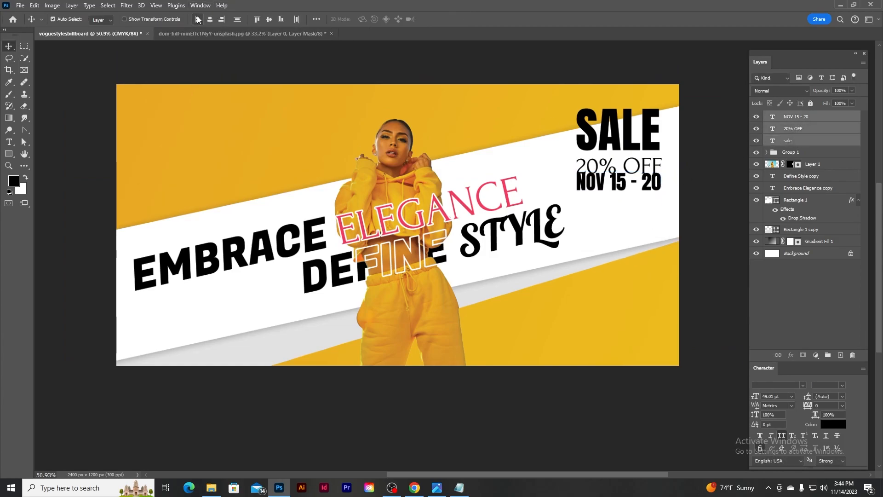
{"action": "scroll", "coordinate": [670, 159], "scroll_direction": "up", "scroll_amount": 5}
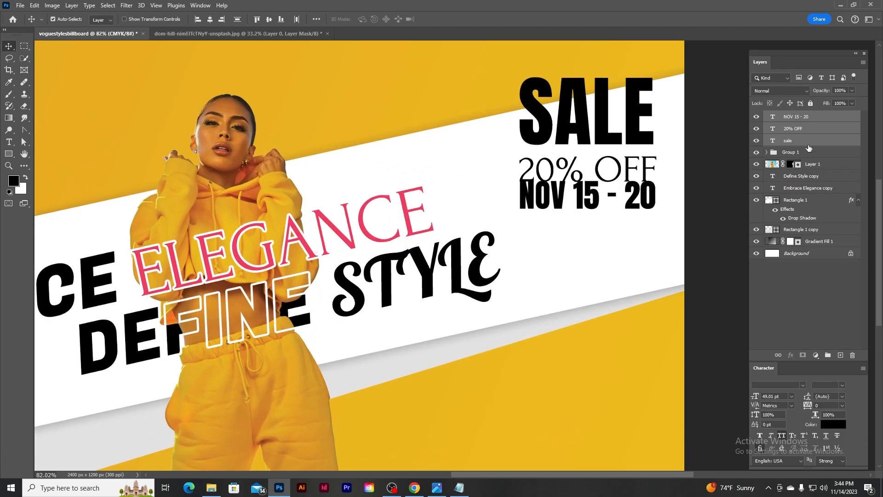
{"action": "left_click", "coordinate": [237, 19]}
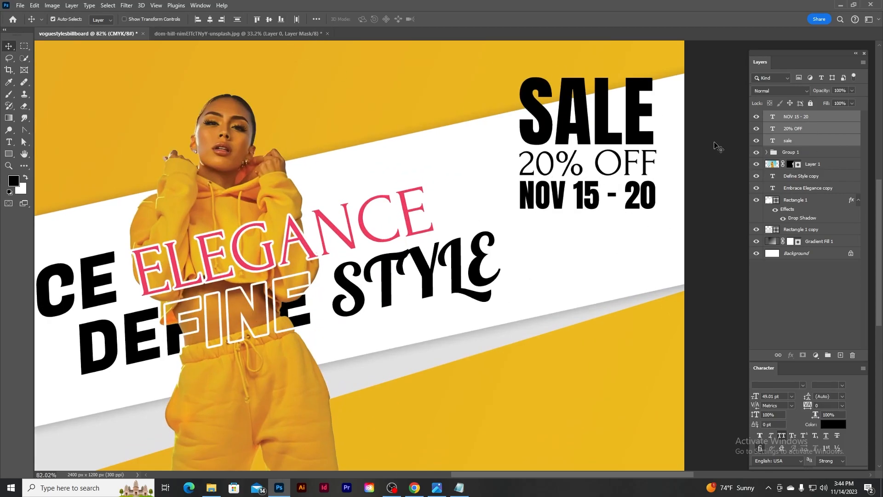
- Draw a black rectangle about 376 by 84 px behind the "20% OFF" line, on a layer just above Group 1
{"action": "scroll", "coordinate": [684, 120], "scroll_direction": "up", "scroll_amount": 1}
{"action": "left_click", "coordinate": [797, 152]}
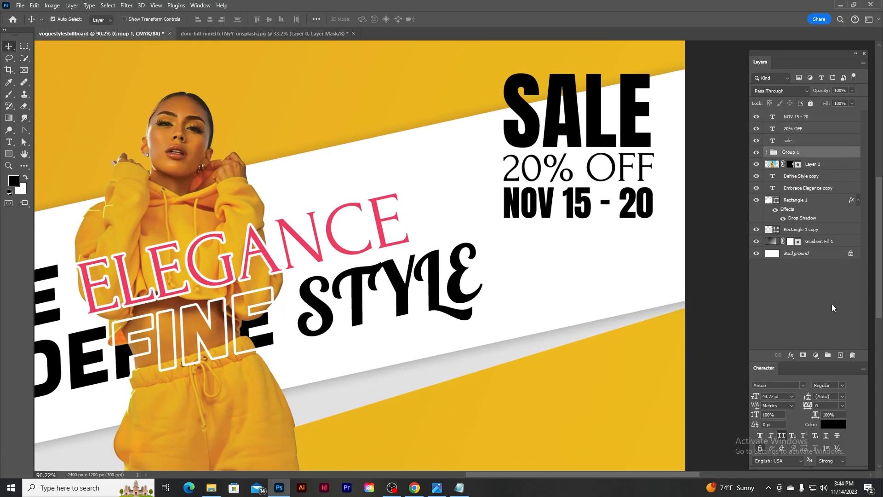
{"action": "left_click", "coordinate": [841, 355]}
{"action": "key", "text": "u"}
{"action": "left_click_drag", "start_coordinate": [501, 151], "coordinate": [656, 185]}
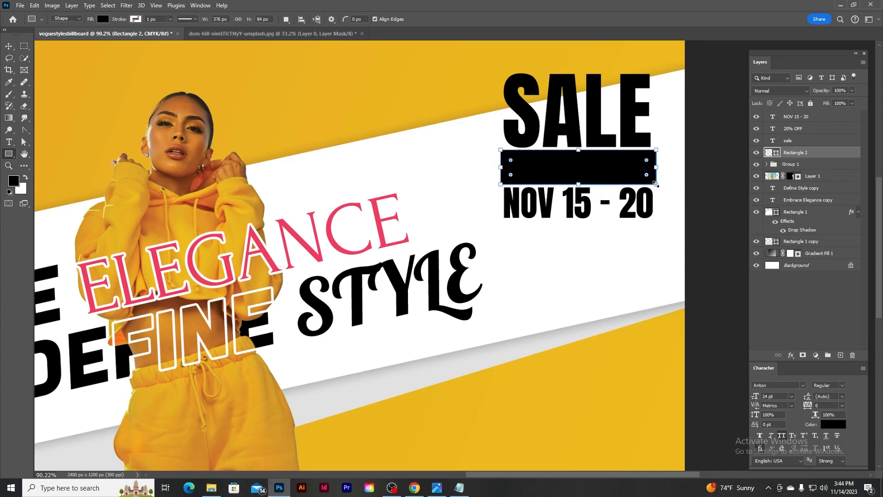
- Copy the pinkish red ef3b62 from the word "ELEGANCE" and apply it as the fill of the rectangle behind "20% OFF"
{"action": "left_click", "coordinate": [9, 44]}
{"action": "left_click", "coordinate": [286, 248]}
{"action": "double_click", "coordinate": [781, 206]}
{"action": "left_click_drag", "start_coordinate": [236, 259], "coordinate": [288, 246]}
{"action": "left_click", "coordinate": [836, 424]}
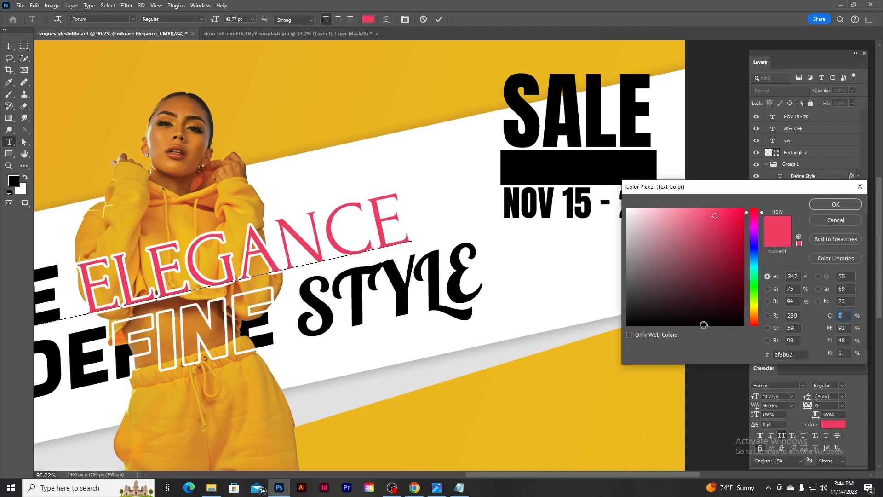
{"action": "left_click", "coordinate": [835, 204]}
{"action": "double_click", "coordinate": [769, 152]}
{"action": "double_click", "coordinate": [791, 355]}
{"action": "key", "text": "ctrl+v"}
{"action": "left_click", "coordinate": [832, 207]}
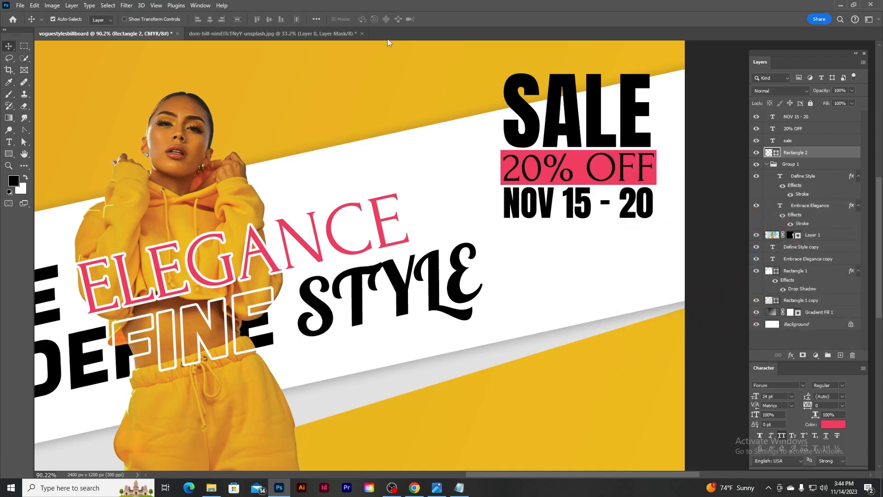
- Recolour the "20% OFF" text to white, sampled from the white band
{"action": "left_click", "coordinate": [811, 117]}
{"action": "left_click", "coordinate": [811, 128]}
{"action": "left_click", "coordinate": [832, 426]}
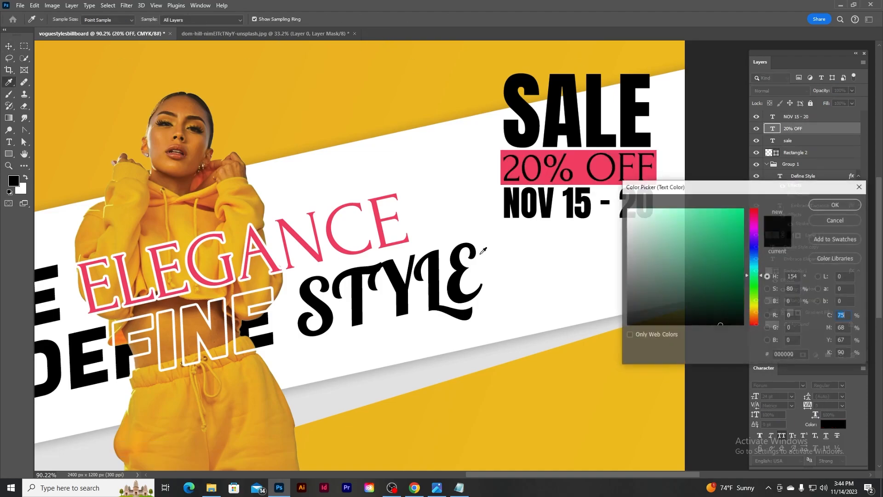
{"action": "left_click", "coordinate": [530, 286]}
{"action": "left_click", "coordinate": [835, 205]}
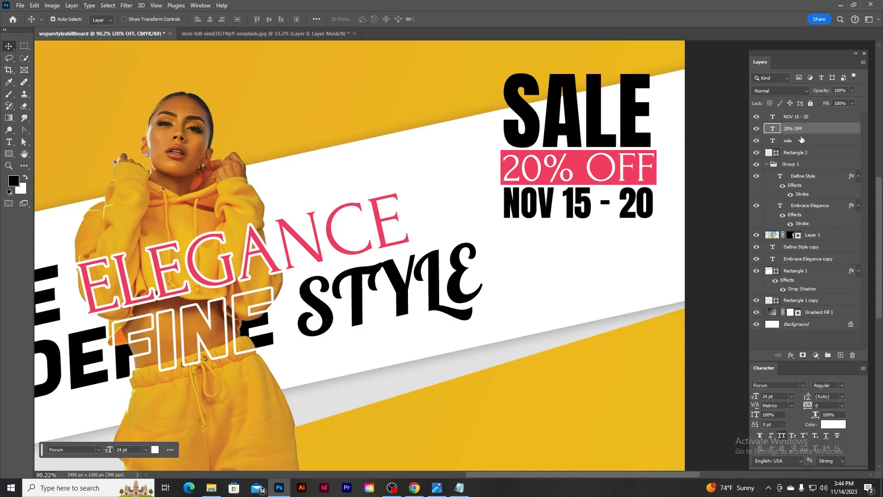
- Align the "20% OFF" text and the pink rectangle behind it on their vertical centres and group the two layers
{"action": "left_click", "coordinate": [789, 154], "text": "ctrl"}
{"action": "left_click", "coordinate": [269, 19]}
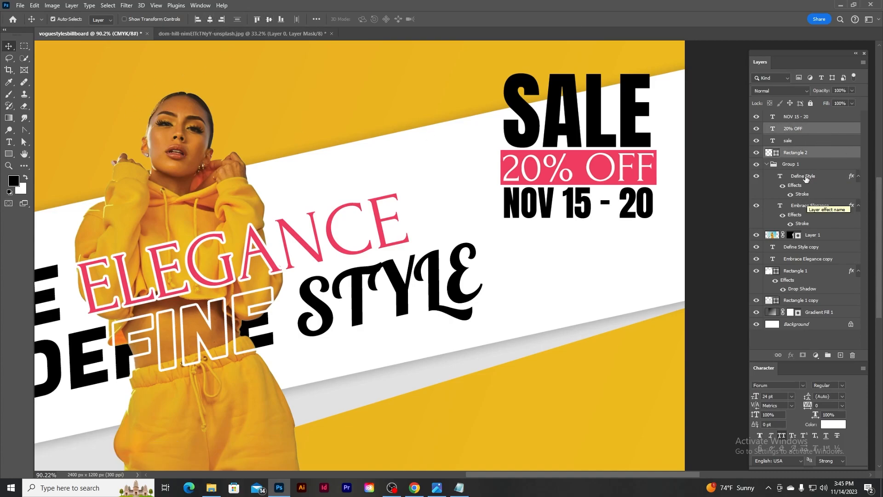
{"action": "left_click", "coordinate": [806, 153]}
{"action": "left_click", "coordinate": [806, 128], "text": "ctrl"}
{"action": "key", "text": "ctrl+g"}
- Centre the "SALE" text, the "20% OFF" group and "NOV 15 - 20" horizontally and group them as "sale"
{"action": "left_click", "coordinate": [806, 140], "text": "ctrl"}
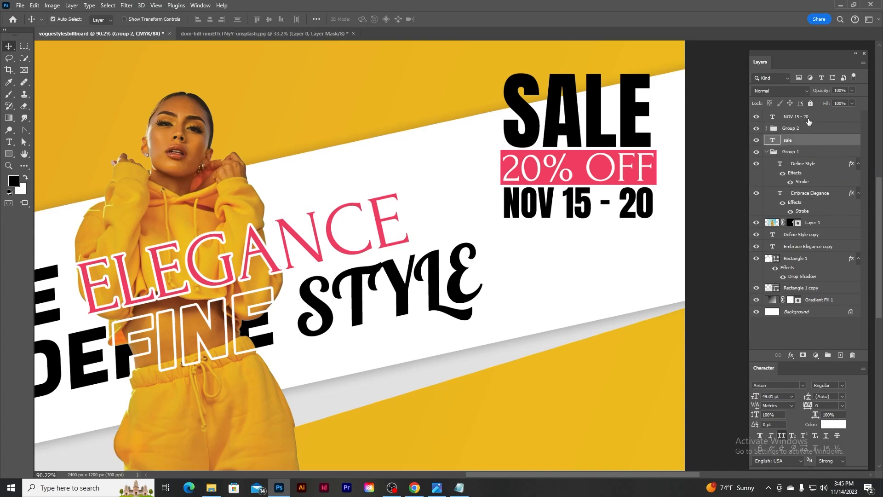
{"action": "left_click", "coordinate": [806, 117], "text": "ctrl"}
{"action": "left_click", "coordinate": [210, 20]}
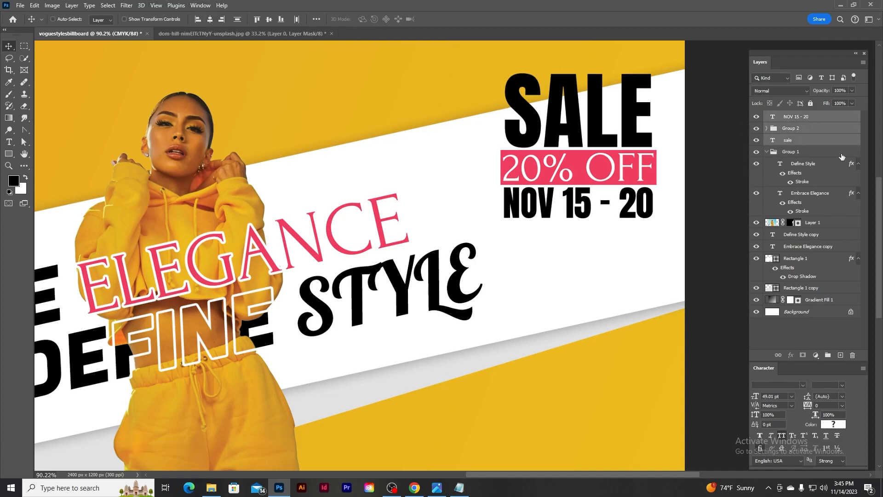
{"action": "key", "text": "ctrl+g"}
{"action": "type", "text": "sale"}
{"action": "key", "text": "Return"}
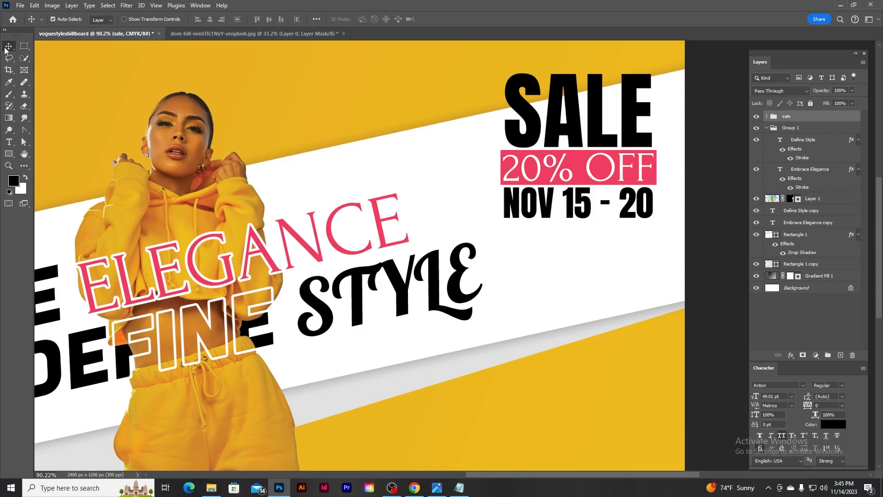
- Rotate the "sale" group about 13 degrees counter-clockwise and place it inside the right end of the slanted white band
{"action": "key", "text": "ctrl+t"}
{"action": "left_click_drag", "start_coordinate": [671, 237], "coordinate": [631, 182]}
{"action": "scroll", "coordinate": [570, 194], "scroll_direction": "down", "scroll_amount": 3}
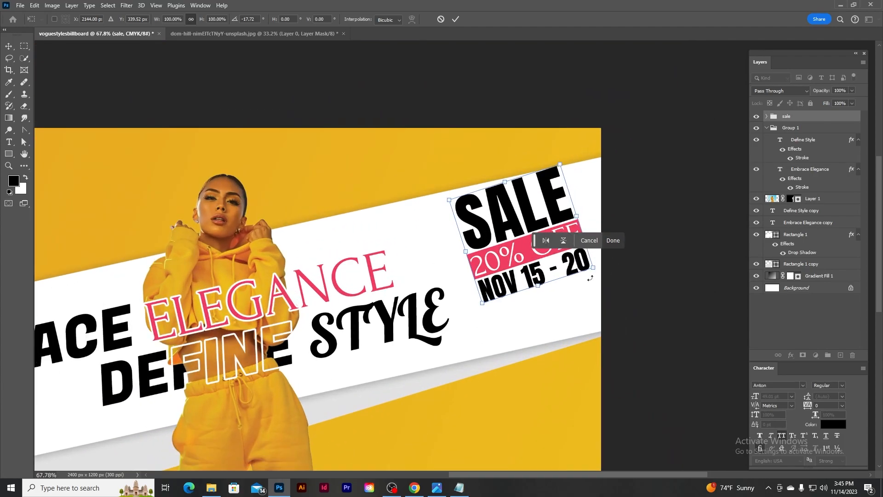
{"action": "mouse_move", "coordinate": [590, 278]}
{"action": "left_mouse_down"}
{"action": "mouse_move", "coordinate": [623, 270]}
{"action": "mouse_move", "coordinate": [605, 287]}
{"action": "left_mouse_up"}
{"action": "left_click_drag", "start_coordinate": [569, 240], "coordinate": [585, 233]}
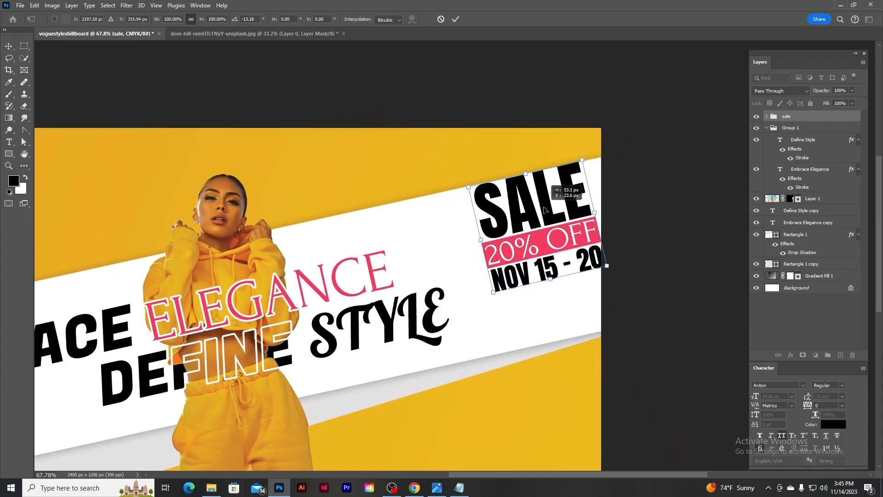
{"action": "scroll", "coordinate": [552, 184], "scroll_direction": "up", "scroll_amount": 3}
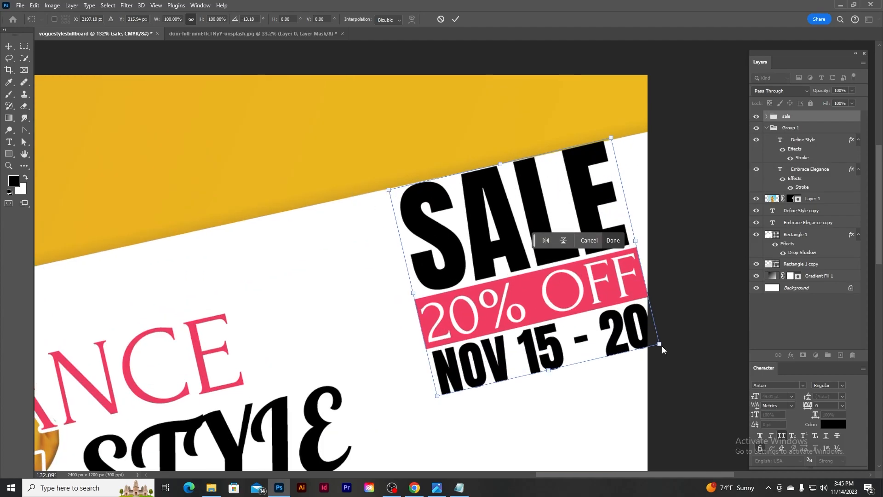
{"action": "mouse_move", "coordinate": [665, 349]}
{"action": "left_mouse_down"}
{"action": "mouse_move", "coordinate": [695, 350]}
{"action": "mouse_move", "coordinate": [747, 404]}
{"action": "mouse_move", "coordinate": [656, 345]}
{"action": "left_mouse_up"}
{"action": "left_click_drag", "start_coordinate": [543, 211], "coordinate": [516, 227]}
{"action": "left_click", "coordinate": [456, 20]}
- Add a Brightness/Contrast adjustment clipped to the model's layer with brightness 29 and contrast 21
{"action": "scroll", "coordinate": [391, 252], "scroll_direction": "down", "scroll_amount": 13}
{"action": "left_click_drag", "start_coordinate": [297, 328], "coordinate": [433, 298]}
{"action": "scroll", "coordinate": [398, 241], "scroll_direction": "up", "scroll_amount": 2}
{"action": "left_click_drag", "start_coordinate": [319, 300], "coordinate": [352, 309]}
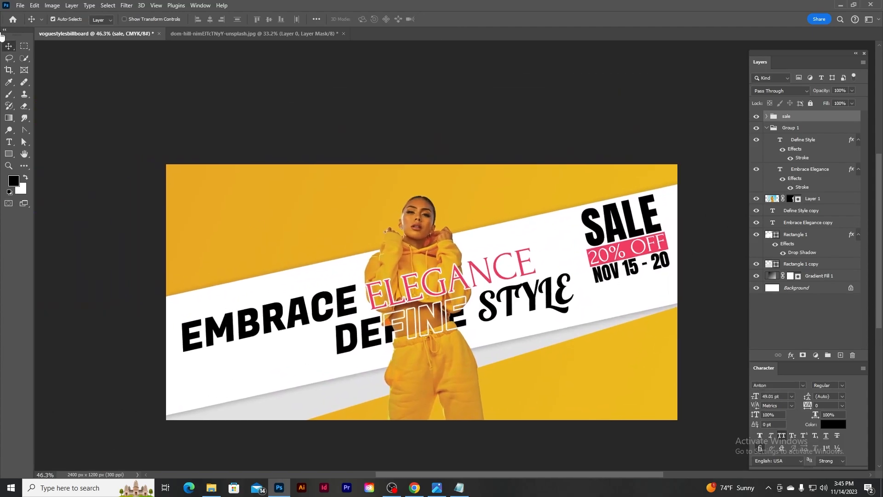
{"action": "left_click", "coordinate": [458, 223]}
{"action": "left_click", "coordinate": [816, 355]}
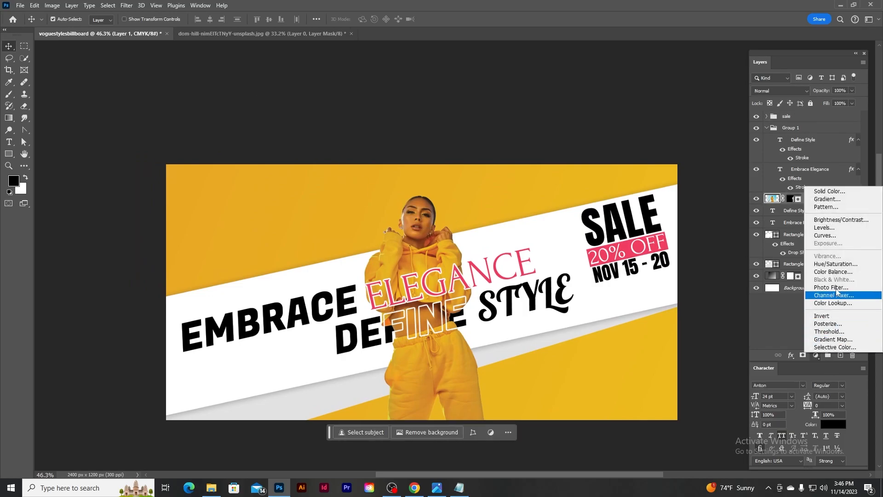
{"action": "left_click", "coordinate": [838, 221]}
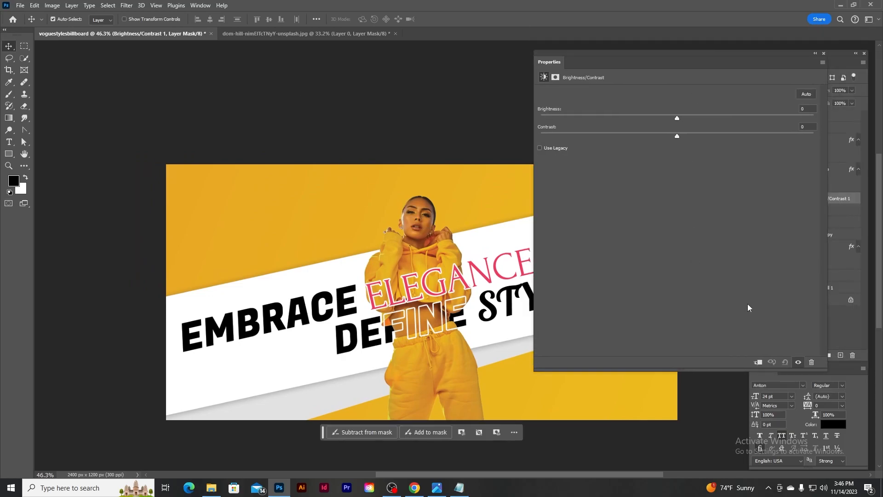
{"action": "left_click_drag", "start_coordinate": [677, 118], "coordinate": [703, 119]}
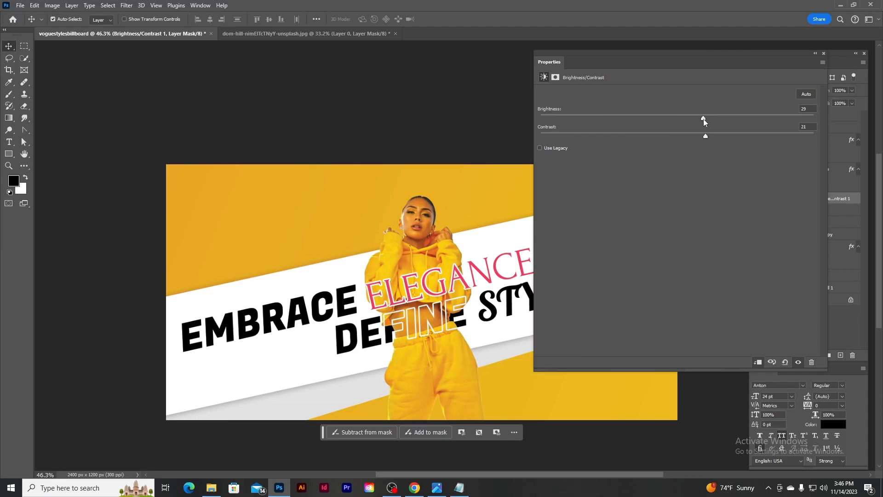
{"action": "left_click", "coordinate": [824, 53]}
{"action": "scroll", "coordinate": [439, 221], "scroll_direction": "up", "scroll_amount": 1}
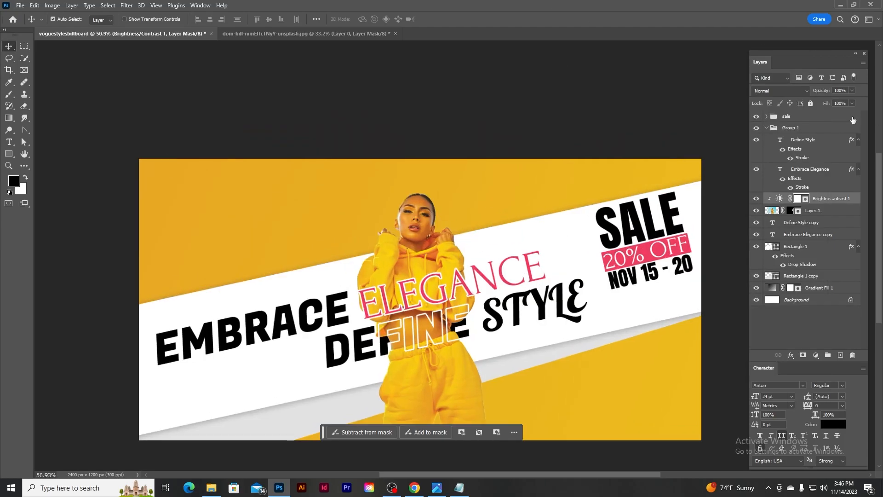
- Add a new layer above all others and lasso a long, wavy splash outline on the yellow area beside the model
{"action": "key", "text": "ctrl+shift+alt+n"}
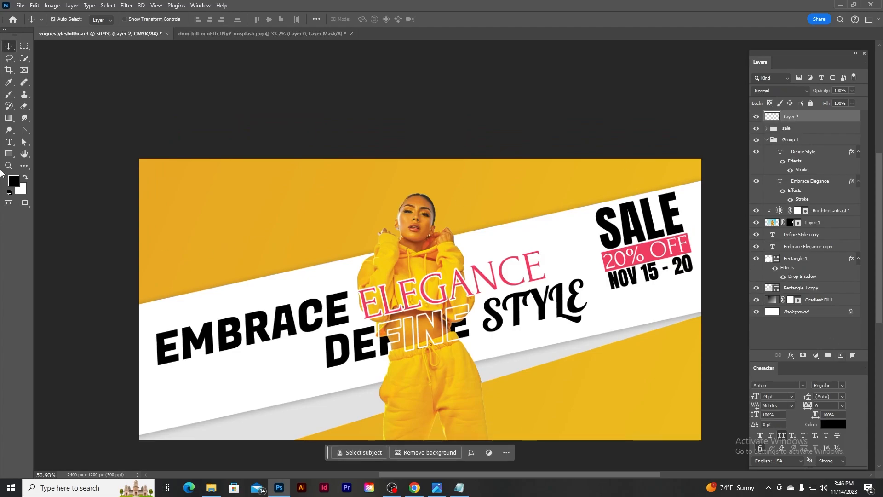
{"action": "left_click", "coordinate": [9, 58]}
{"action": "scroll", "coordinate": [174, 251], "scroll_direction": "up", "scroll_amount": 1}
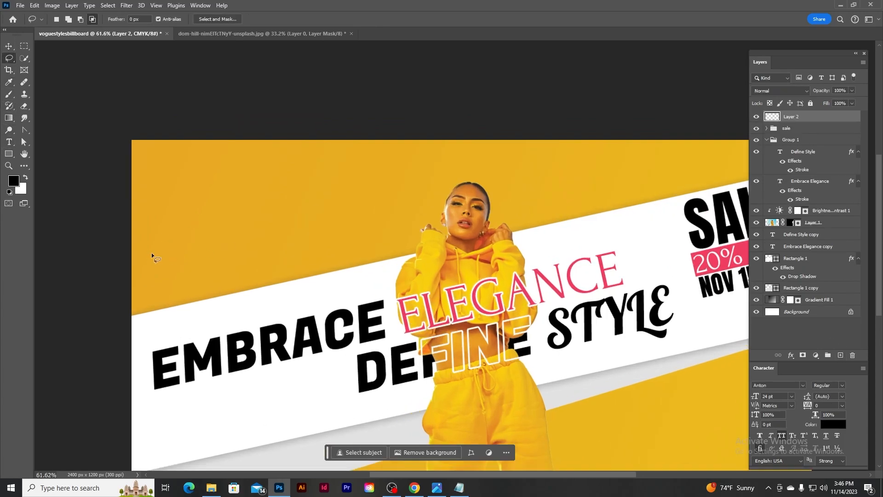
{"action": "mouse_move", "coordinate": [145, 247]}
{"action": "left_mouse_down"}
{"action": "mouse_move", "coordinate": [202, 244]}
{"action": "mouse_move", "coordinate": [281, 216]}
{"action": "left_mouse_up"}
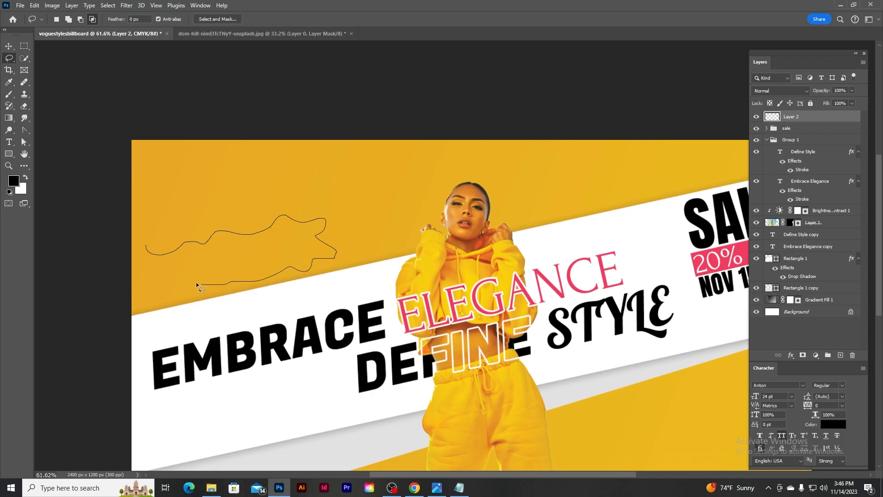
{"action": "left_click_drag", "start_coordinate": [141, 265], "coordinate": [142, 266]}
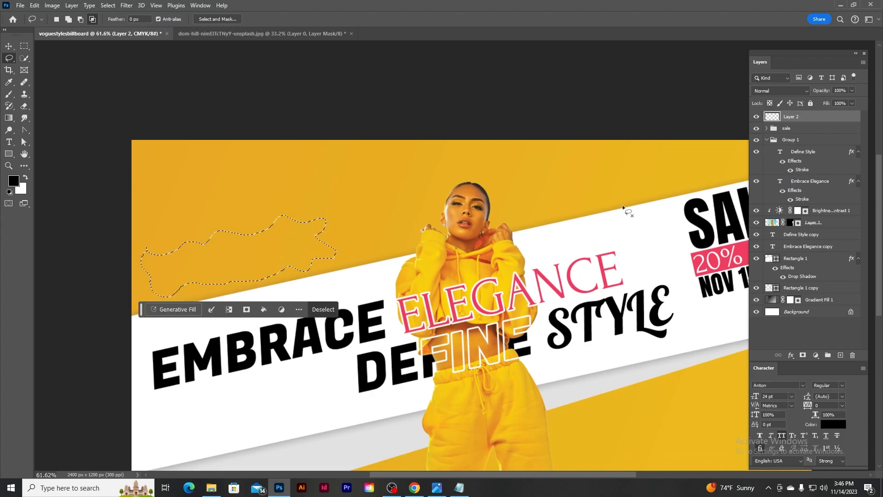
- Fill the lassoed splash outline with pinkish red ef3b62 and remove the selection
{"action": "left_click", "coordinate": [14, 181]}
{"action": "double_click", "coordinate": [795, 356]}
{"action": "type", "text": "ef3b62"}
{"action": "left_click", "coordinate": [844, 205]}
{"action": "key", "text": "alt+BackSpace"}
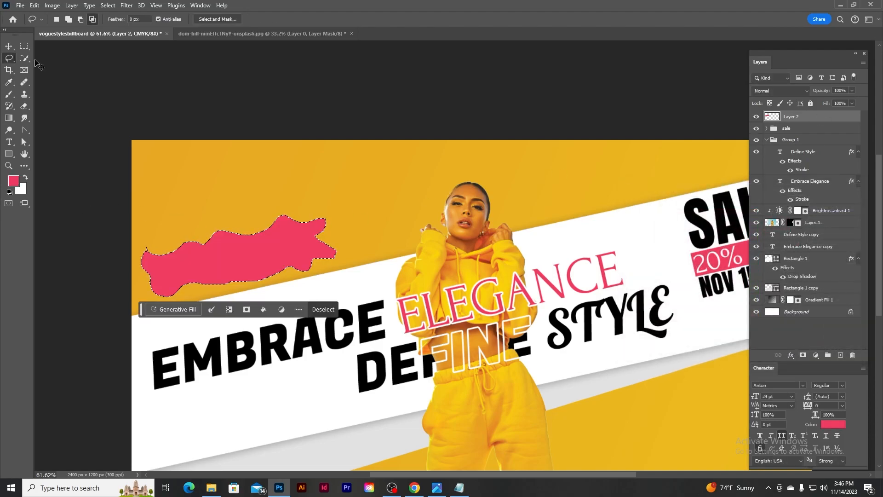
{"action": "key", "text": "ctrl+d"}
{"action": "scroll", "coordinate": [250, 211], "scroll_direction": "down", "scroll_amount": 2}
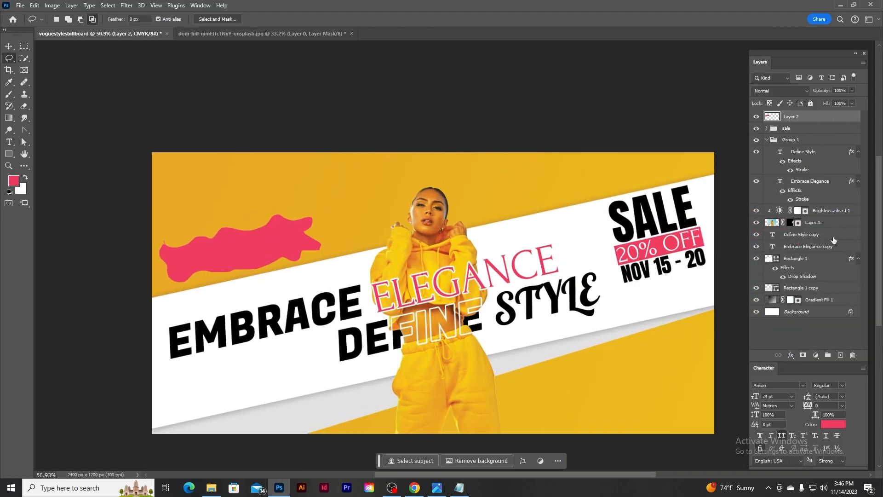
- Add another empty layer on top and distort the pink splash with the ZigZag filter: amount -98, ridges 18, Pond Ripples style
{"action": "left_click", "coordinate": [842, 356]}
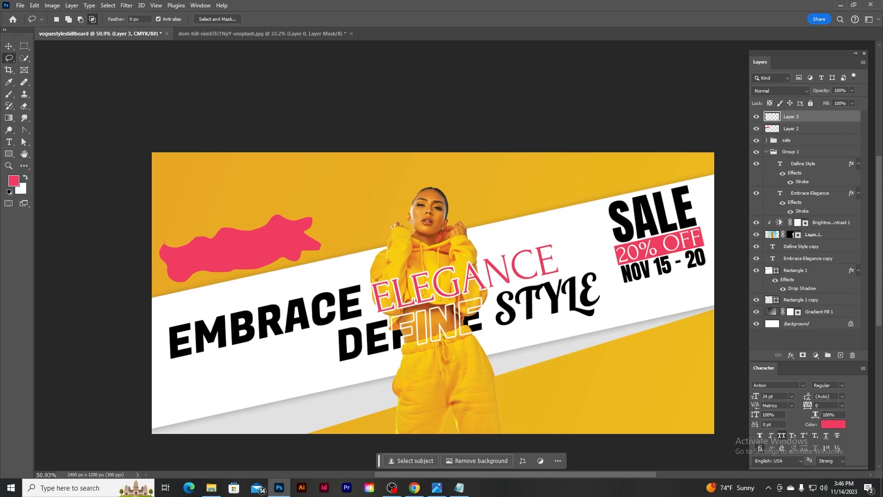
{"action": "left_click", "coordinate": [792, 132]}
{"action": "left_click", "coordinate": [127, 5]}
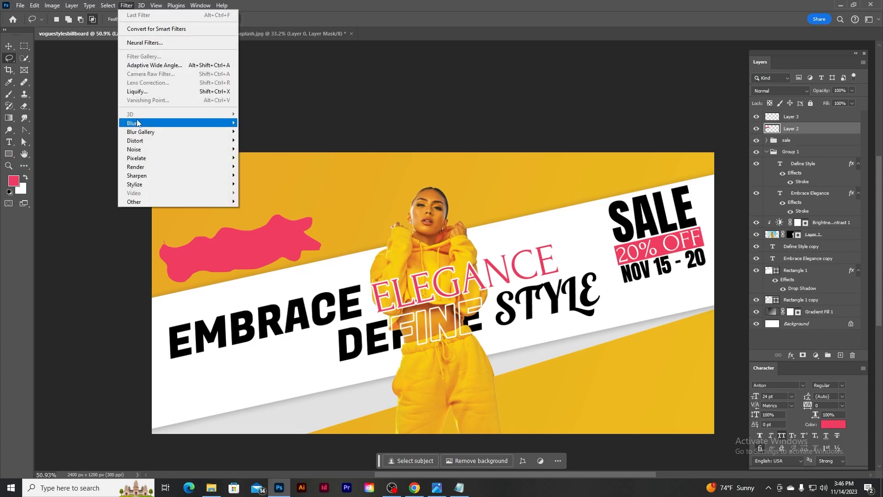
{"action": "mouse_move", "coordinate": [143, 142]}
{"action": "left_click", "coordinate": [255, 210]}
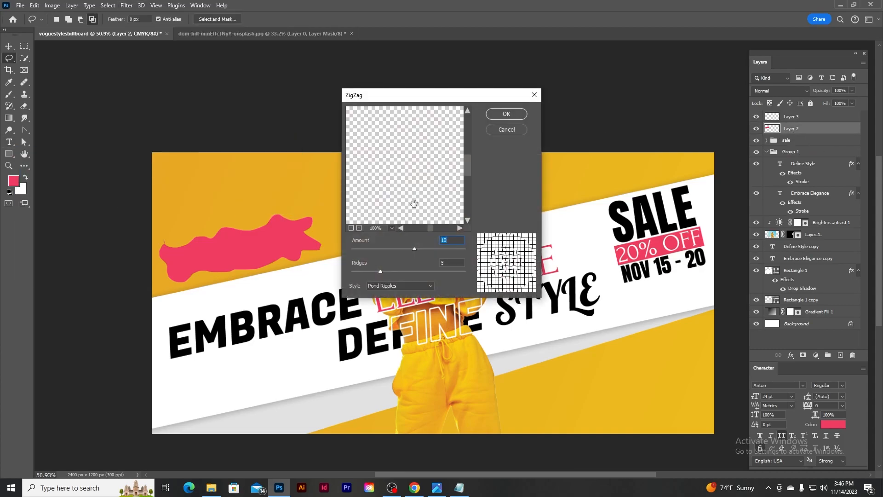
{"action": "left_click_drag", "start_coordinate": [421, 163], "coordinate": [460, 171]}
{"action": "scroll", "coordinate": [414, 164], "scroll_direction": "down", "scroll_amount": 3}
{"action": "left_click_drag", "start_coordinate": [369, 157], "coordinate": [391, 169]}
{"action": "left_click_drag", "start_coordinate": [415, 250], "coordinate": [431, 251]}
{"action": "type", "text": "100"}
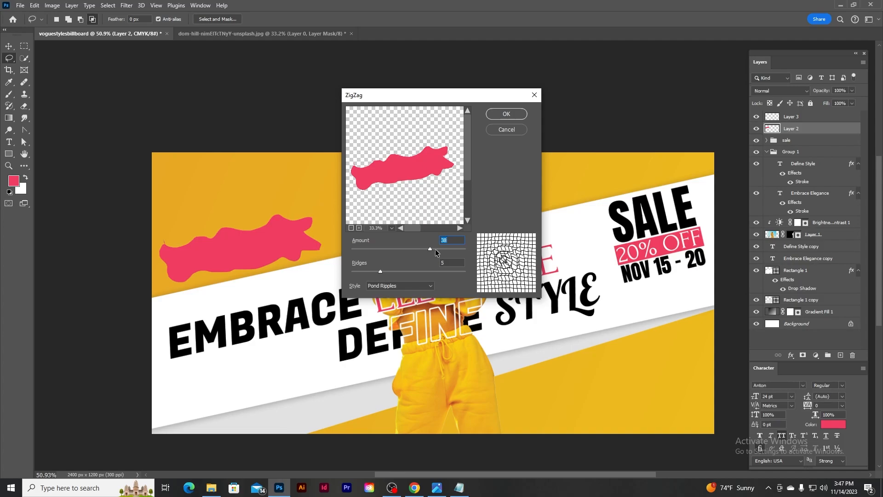
{"action": "left_click_drag", "start_coordinate": [384, 274], "coordinate": [353, 248]}
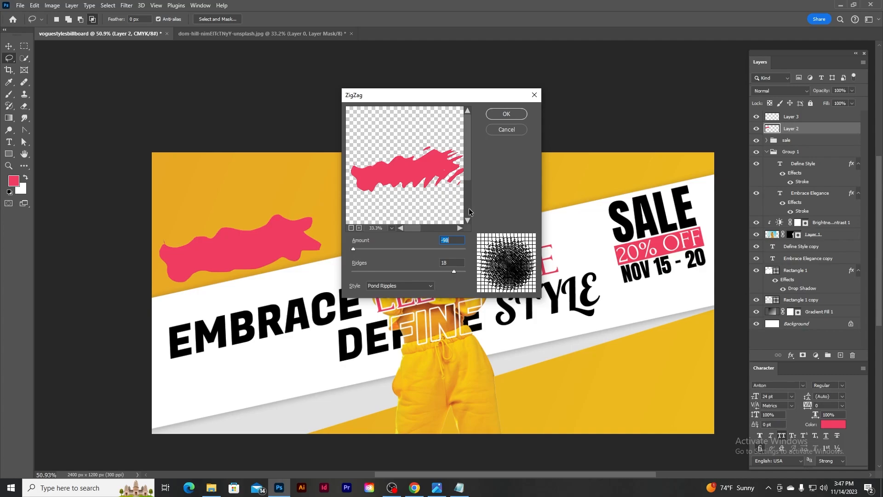
{"action": "left_click", "coordinate": [504, 115]}
- Rotate the pink splash about 10 degrees counter-clockwise and move it against the billboard's left edge above the white band
{"action": "left_click", "coordinate": [9, 46]}
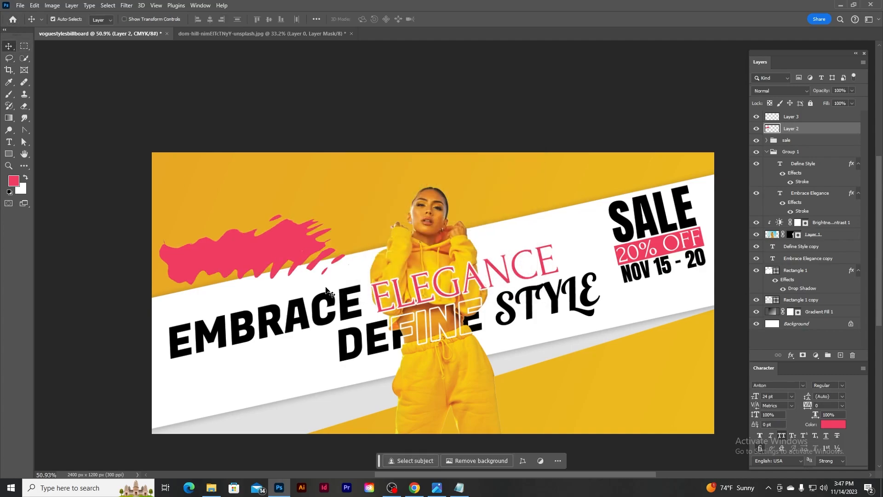
{"action": "key", "text": "ctrl+t"}
{"action": "left_click_drag", "start_coordinate": [390, 323], "coordinate": [398, 297]}
{"action": "mouse_move", "coordinate": [291, 243]}
{"action": "left_mouse_down"}
{"action": "mouse_move", "coordinate": [282, 259]}
{"action": "mouse_move", "coordinate": [281, 229]}
{"action": "left_mouse_up"}
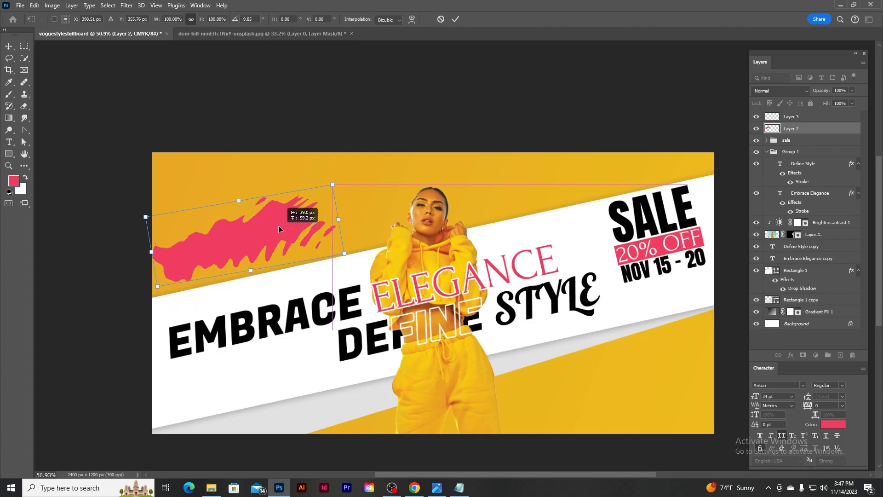
{"action": "left_click", "coordinate": [455, 19]}
- Make the empty top layer active and copy the brand name "Vogue Styles" from the text notes
{"action": "scroll", "coordinate": [263, 220], "scroll_direction": "up", "scroll_amount": 3}
{"action": "left_click", "coordinate": [801, 117]}
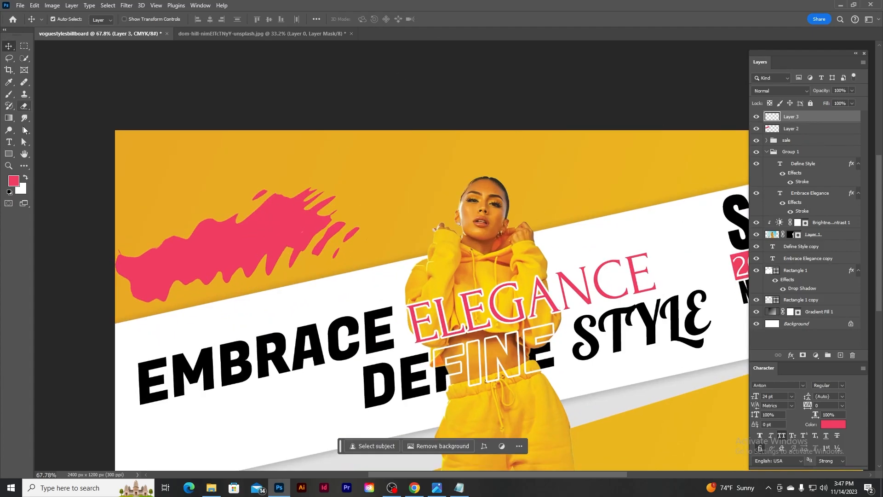
{"action": "key", "text": "t"}
{"action": "left_click", "coordinate": [459, 488]}
{"action": "left_click", "coordinate": [245, 150]}
{"action": "scroll", "coordinate": [245, 150], "scroll_direction": "up", "scroll_amount": 5}
{"action": "left_click_drag", "start_coordinate": [213, 73], "coordinate": [295, 75]}
{"action": "key", "text": "ctrl+c"}
{"action": "left_click", "coordinate": [705, 25]}
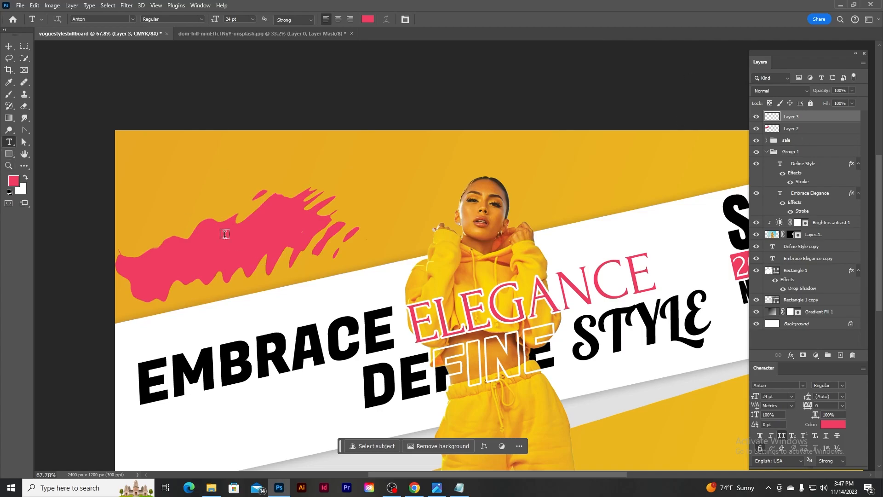
- Insert the copied brand name as a text line over the pink splash and colour it white, ffffff
{"action": "left_click", "coordinate": [225, 235]}
{"action": "key", "text": "ctrl+v"}
{"action": "key", "text": "ctrl+a"}
{"action": "left_click", "coordinate": [368, 19]}
{"action": "left_click", "coordinate": [627, 208]}
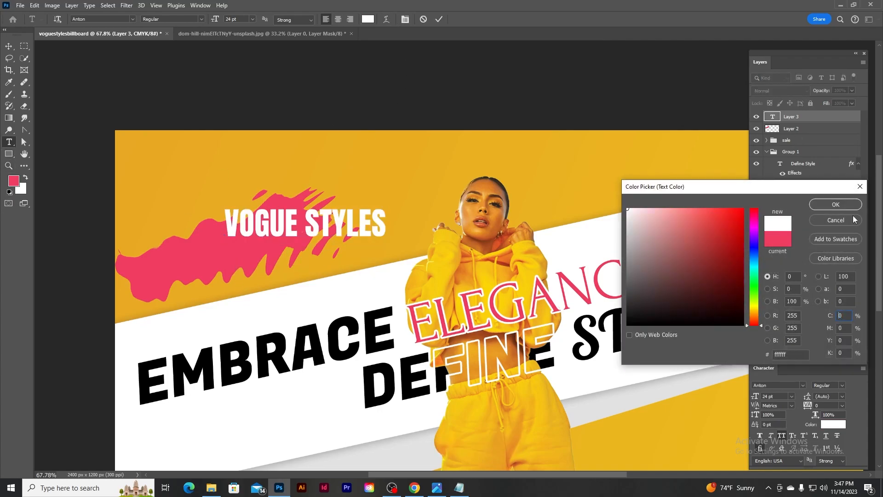
{"action": "left_click", "coordinate": [835, 204]}
{"action": "left_click", "coordinate": [439, 20]}
- Rotate the "VOGUE STYLES" text counter-clockwise to follow the slant, scale it to 22.42 pt and fit it inside the pink splash
{"action": "left_click", "coordinate": [8, 47]}
{"action": "key", "text": "ctrl+t"}
{"action": "left_click_drag", "start_coordinate": [396, 243], "coordinate": [312, 266]}
{"action": "left_click", "coordinate": [460, 21]}
{"action": "scroll", "coordinate": [410, 204], "scroll_direction": "down", "scroll_amount": 3}
{"action": "scroll", "coordinate": [365, 220], "scroll_direction": "up", "scroll_amount": 3}
{"action": "key", "text": "ctrl+t"}
{"action": "left_click_drag", "start_coordinate": [351, 311], "coordinate": [344, 306]}
{"action": "left_click_drag", "start_coordinate": [312, 263], "coordinate": [311, 267]}
{"action": "left_click", "coordinate": [455, 20]}
{"action": "key", "text": "ctrl+t"}
{"action": "left_click_drag", "start_coordinate": [402, 281], "coordinate": [405, 272]}
{"action": "left_click", "coordinate": [455, 20]}
- Change the "VOGUE STYLES" font to Zeyada and reposition the text on the pink splash
{"action": "scroll", "coordinate": [400, 284], "scroll_direction": "down", "scroll_amount": 3}
{"action": "scroll", "coordinate": [414, 346], "scroll_direction": "up", "scroll_amount": 3}
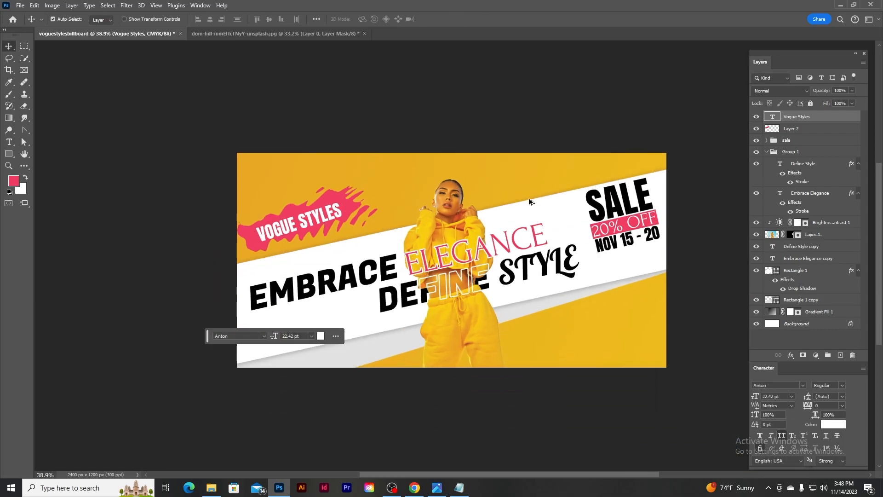
{"action": "scroll", "coordinate": [680, 340], "scroll_direction": "down", "scroll_amount": 3}
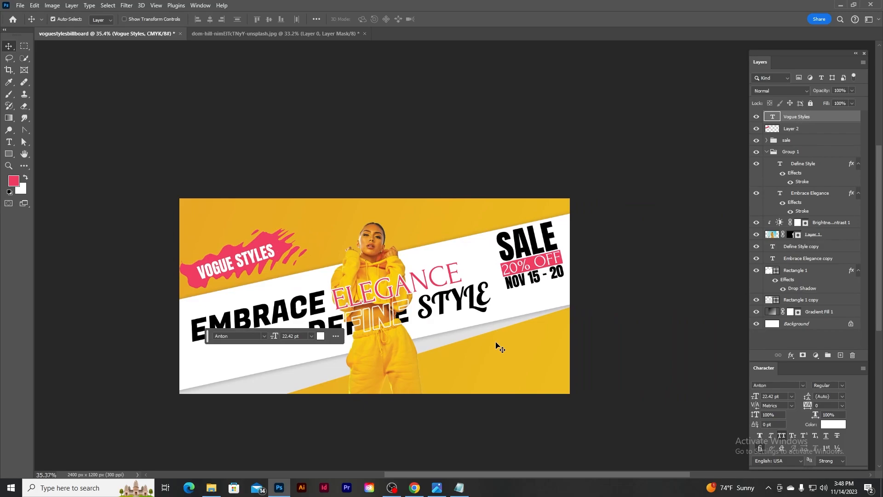
{"action": "scroll", "coordinate": [334, 238], "scroll_direction": "up", "scroll_amount": 5}
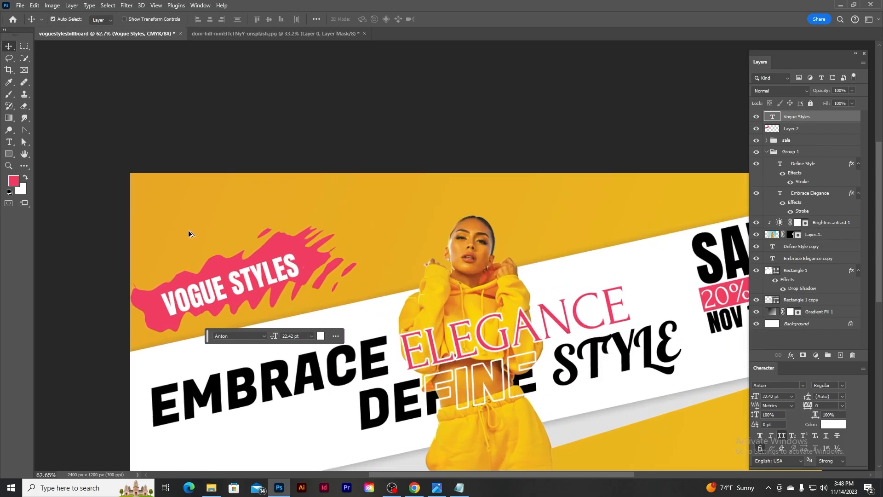
{"action": "scroll", "coordinate": [188, 234], "scroll_direction": "down", "scroll_amount": 2}
{"action": "left_click", "coordinate": [797, 390]}
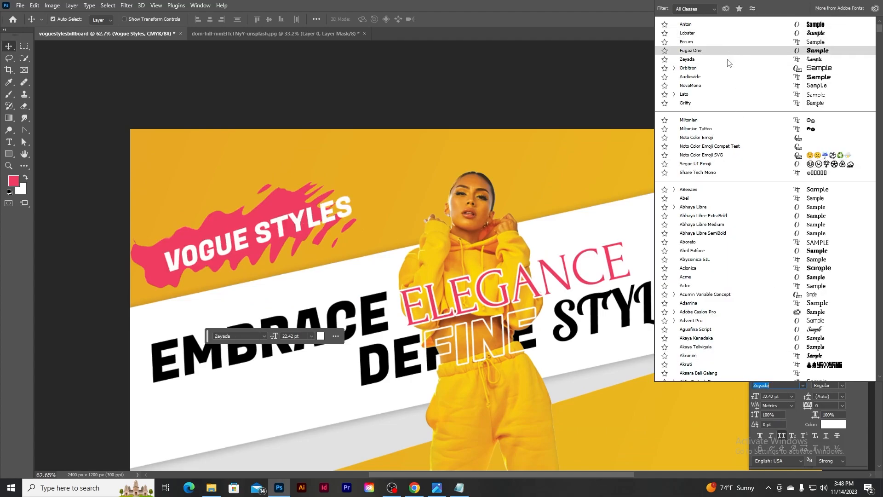
{"action": "left_click", "coordinate": [733, 63]}
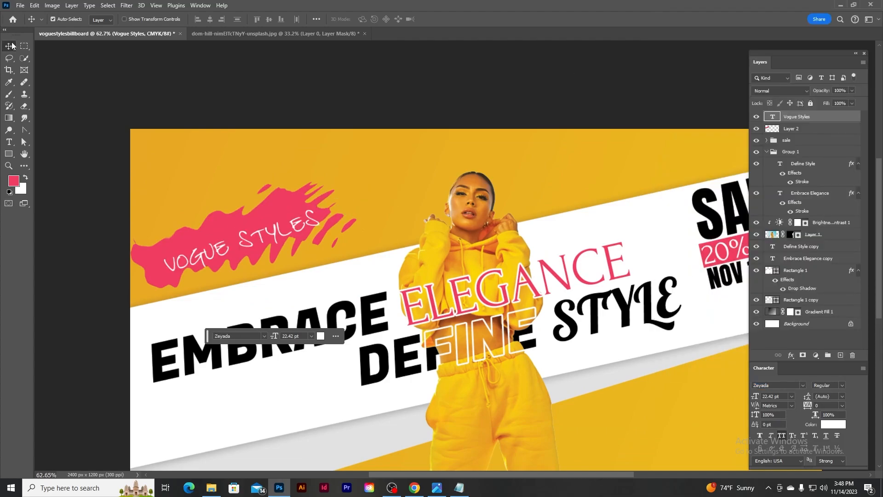
{"action": "left_click_drag", "start_coordinate": [263, 243], "coordinate": [248, 236]}
{"action": "scroll", "coordinate": [333, 323], "scroll_direction": "down", "scroll_amount": 6}
{"action": "scroll", "coordinate": [329, 316], "scroll_direction": "up", "scroll_amount": 3}
{"action": "left_click_drag", "start_coordinate": [274, 279], "coordinate": [280, 279]}
- Add a 2 px white outside stroke to the "VOGUE STYLES" text on the pink splash
{"action": "double_click", "coordinate": [843, 118]}
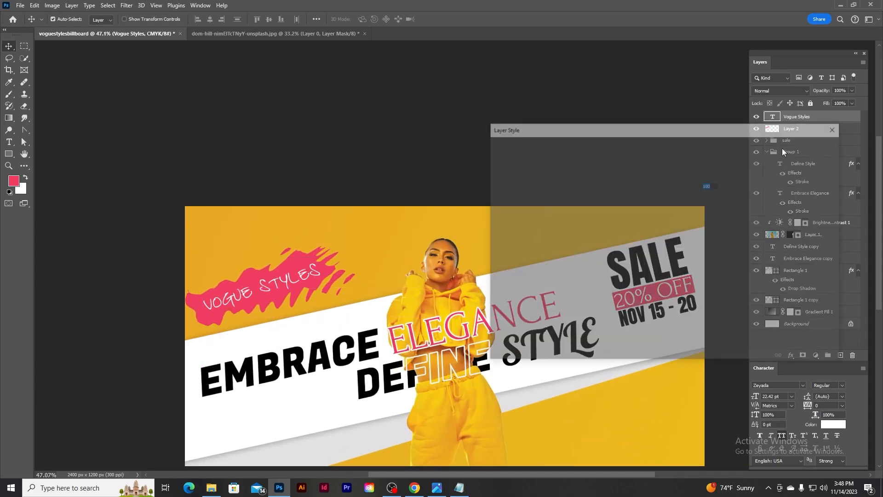
{"action": "left_click", "coordinate": [519, 219]}
{"action": "left_click_drag", "start_coordinate": [647, 175], "coordinate": [645, 176]}
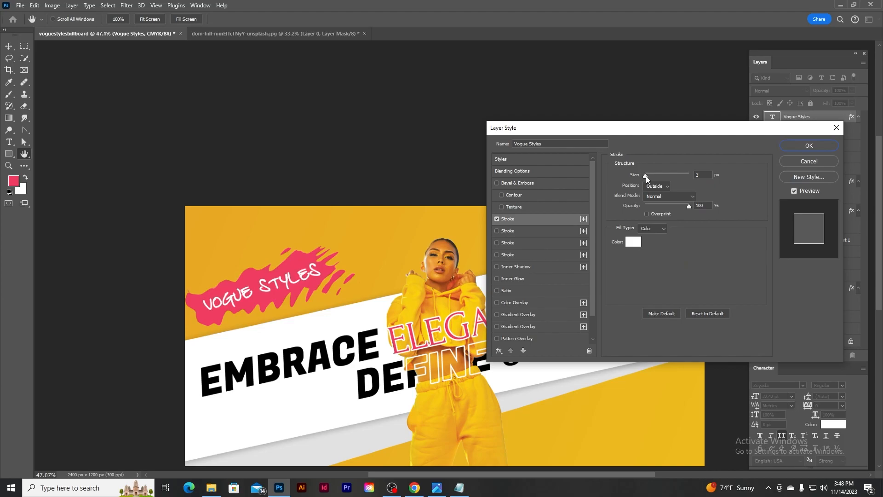
{"action": "left_click", "coordinate": [823, 146]}
{"action": "scroll", "coordinate": [467, 237], "scroll_direction": "down", "scroll_amount": 2}
{"action": "scroll", "coordinate": [428, 260], "scroll_direction": "down", "scroll_amount": 1}
{"action": "scroll", "coordinate": [385, 281], "scroll_direction": "up", "scroll_amount": 2}
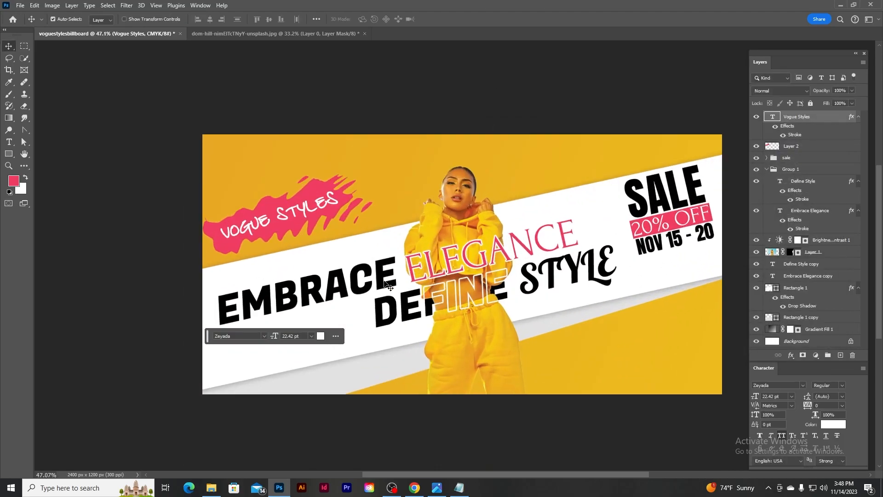
{"action": "left_click_drag", "start_coordinate": [610, 243], "coordinate": [562, 239]}
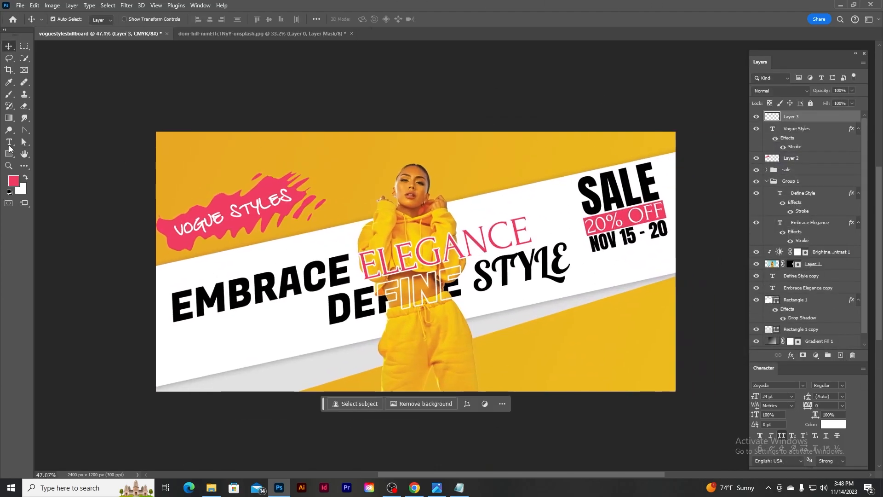
{"action": "key", "text": "t"}
{"action": "left_click", "coordinate": [530, 377]}
{"action": "type", "text": "www.vogue styles.com"}
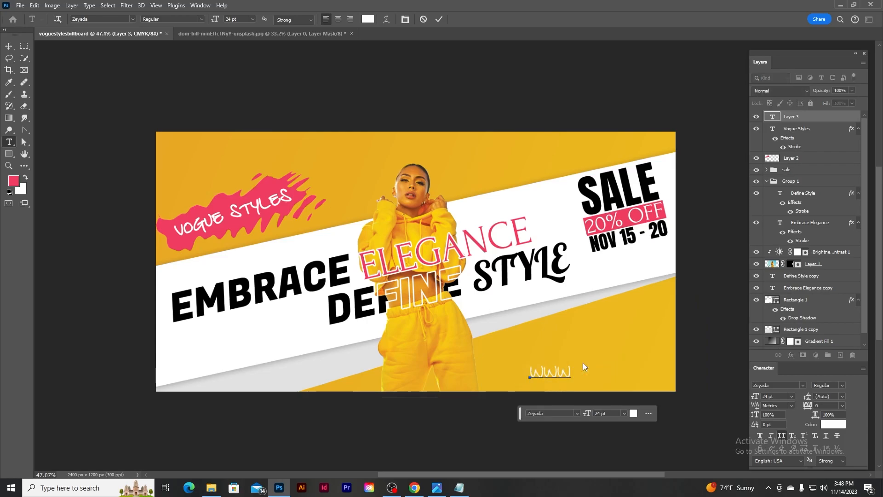
{"action": "key", "text": "ctrl+a"}
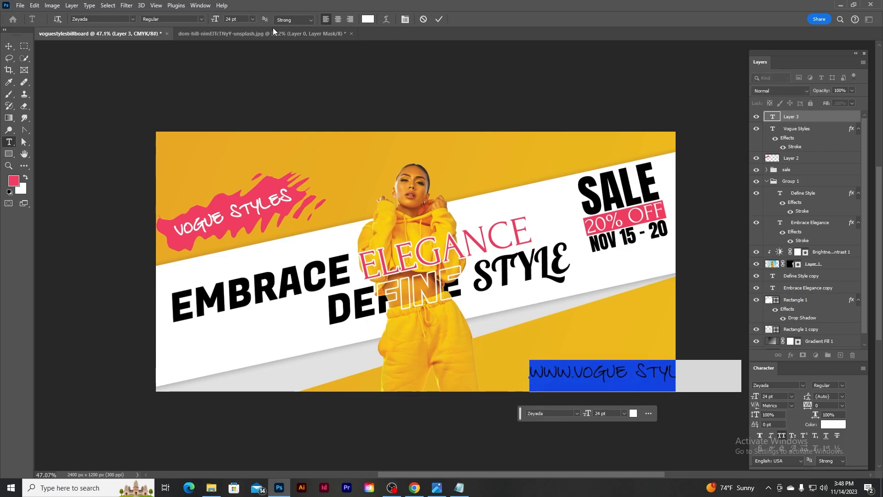
{"action": "left_click", "coordinate": [804, 385]}
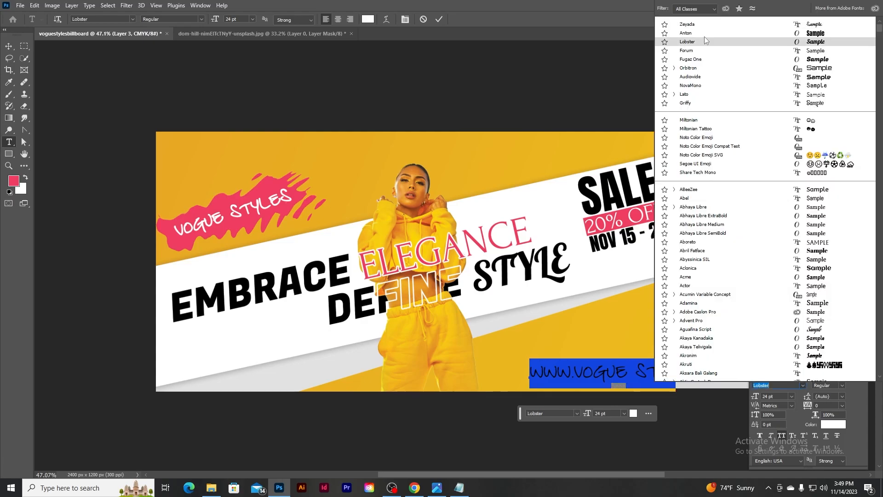
{"action": "left_click", "coordinate": [699, 35]}
{"action": "left_click", "coordinate": [439, 20]}
- Scale the web address to 12.47 pt and fit it into the billboard's lower-right corner
{"action": "left_click", "coordinate": [9, 47]}
{"action": "key", "text": "ctrl+t"}
{"action": "left_click_drag", "start_coordinate": [735, 357], "coordinate": [650, 381]}
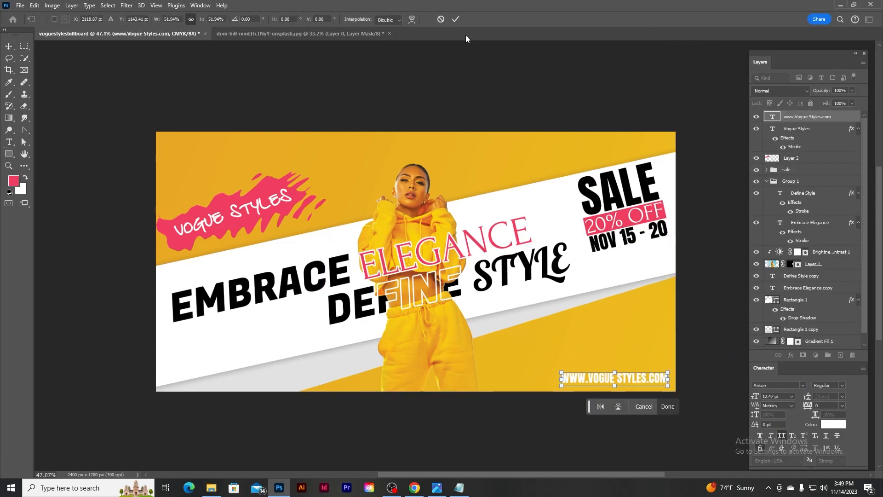
{"action": "key", "text": "Return"}
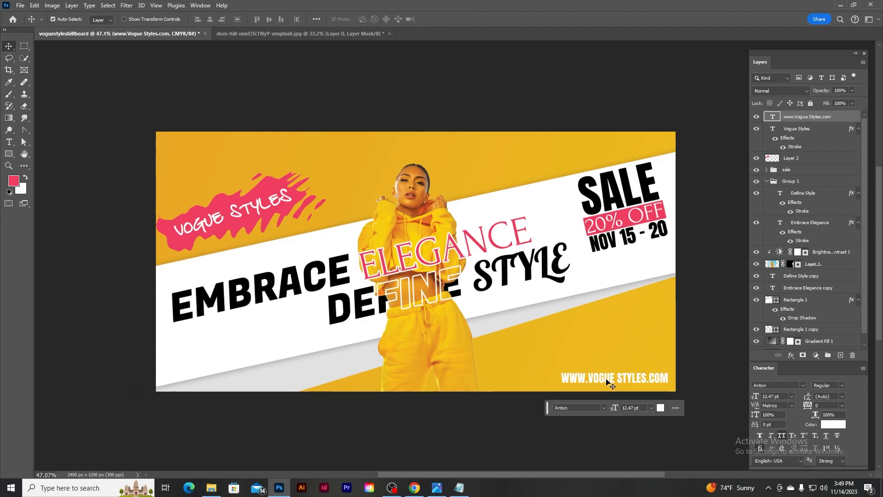
- Duplicate the web address directly above itself and change the copy's text to "SHOP TODAY AT"
{"action": "scroll", "coordinate": [612, 380], "scroll_direction": "up", "scroll_amount": 4}
{"action": "left_click_drag", "start_coordinate": [607, 382], "coordinate": [605, 358], "text": "alt"}
{"action": "double_click", "coordinate": [773, 117]}
{"action": "type", "text": "SHOP TODAY AT"}
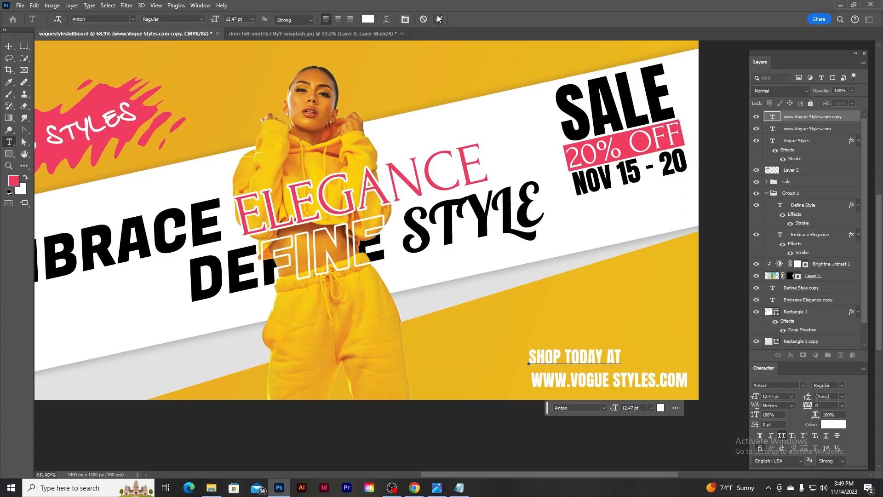
{"action": "left_click", "coordinate": [438, 19]}
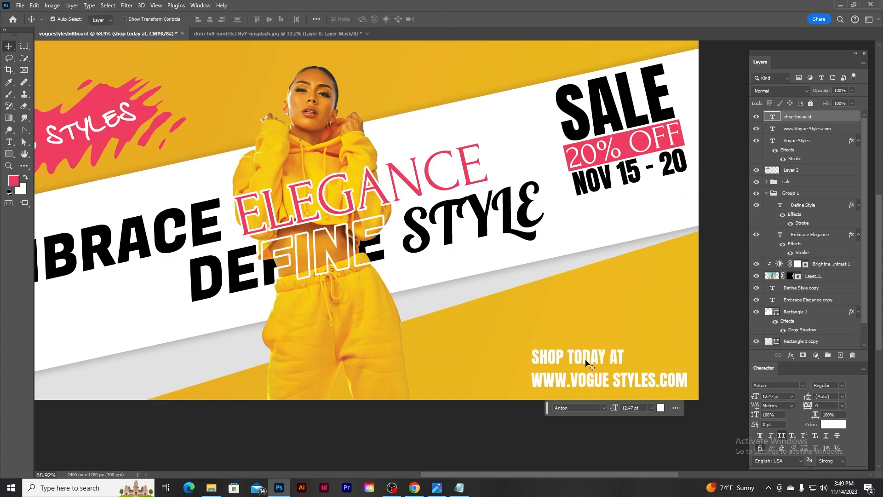
- Recolour the web address line black, sampling the colour from the SALE lettering
{"action": "scroll", "coordinate": [575, 358], "scroll_direction": "down", "scroll_amount": 5}
{"action": "scroll", "coordinate": [550, 350], "scroll_direction": "up", "scroll_amount": 2}
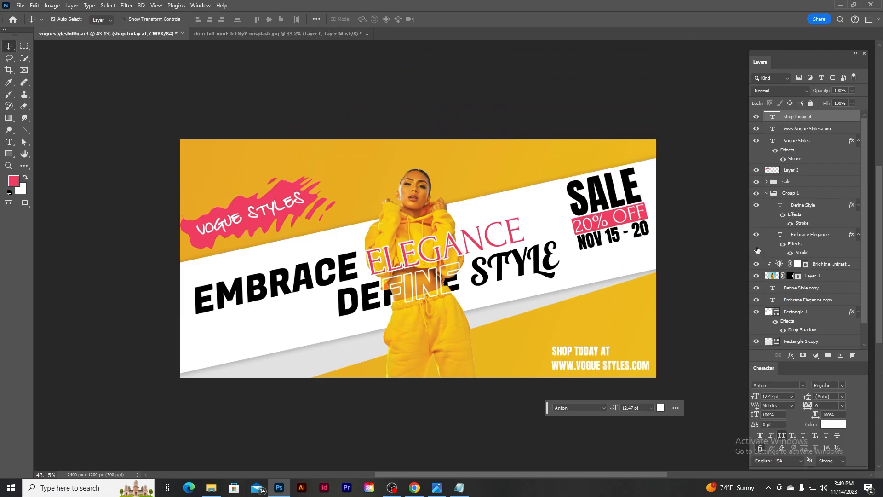
{"action": "left_click", "coordinate": [808, 129]}
{"action": "left_click", "coordinate": [834, 425]}
{"action": "left_click", "coordinate": [597, 184]}
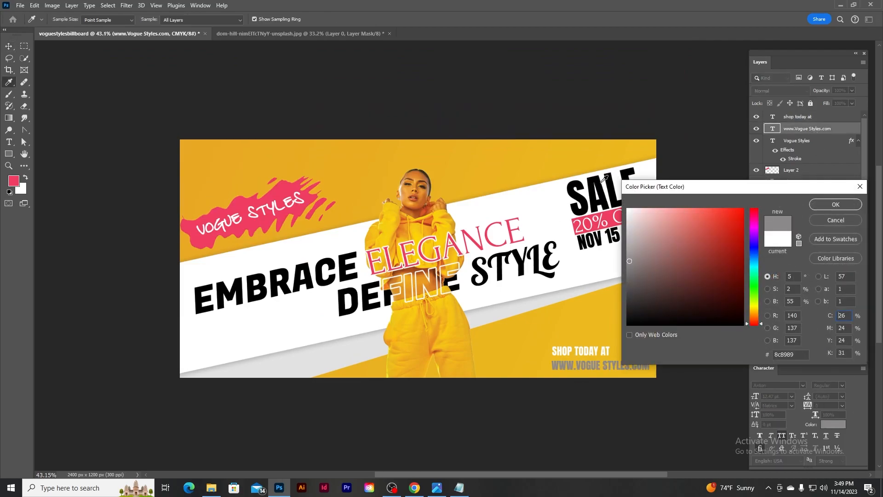
{"action": "left_click", "coordinate": [606, 179]}
{"action": "key", "text": "Return"}
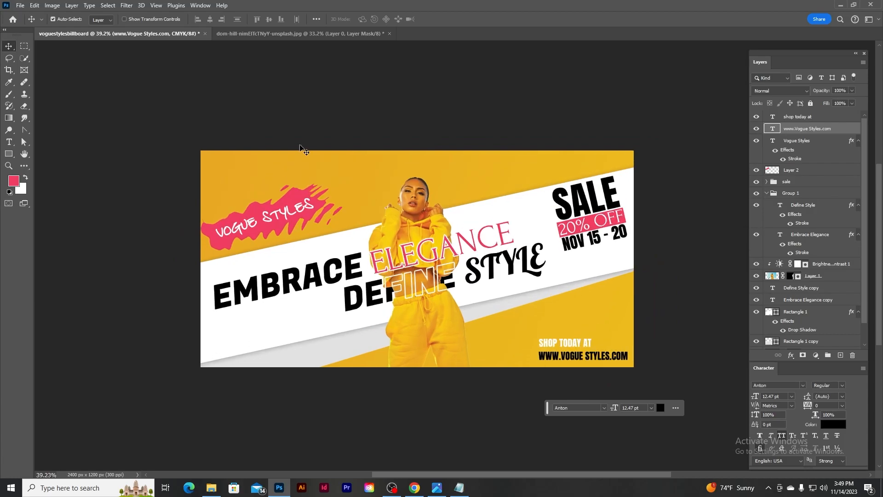
{"action": "scroll", "coordinate": [819, 308], "scroll_direction": "down", "scroll_amount": 1}
{"action": "left_click", "coordinate": [818, 335]}
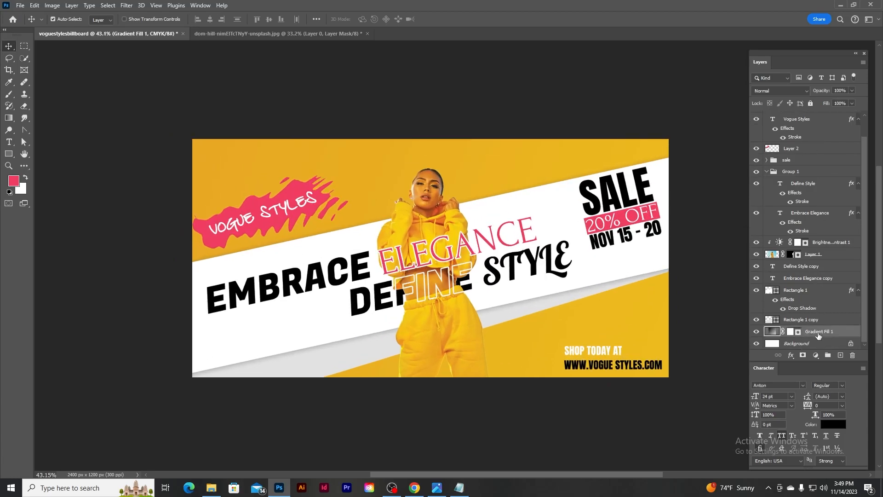
{"action": "scroll", "coordinate": [354, 229], "scroll_direction": "down", "scroll_amount": 1}
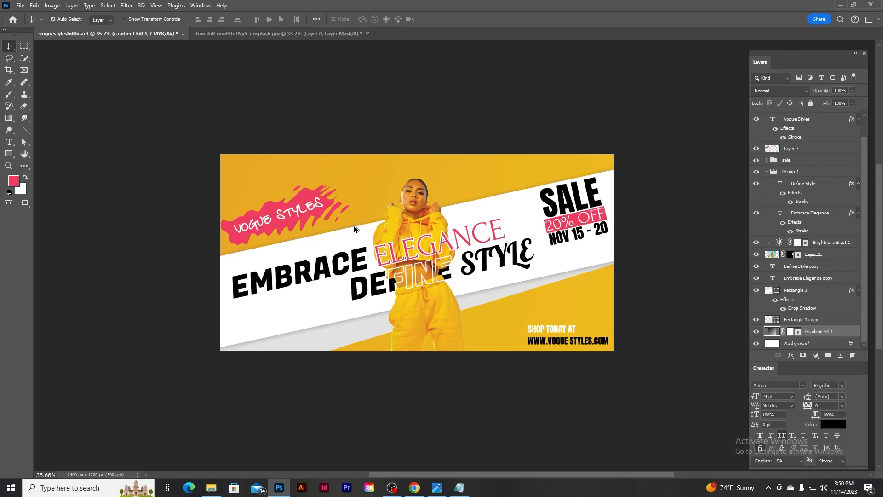
- Draw a pink custom chevron arrow of about 54 × 59 px on a new layer, just before the web address
{"action": "scroll", "coordinate": [497, 297], "scroll_direction": "up", "scroll_amount": 5}
{"action": "left_click", "coordinate": [807, 119]}
{"action": "left_click", "coordinate": [840, 356]}
{"action": "right_click", "coordinate": [9, 156]}
{"action": "left_click", "coordinate": [46, 200]}
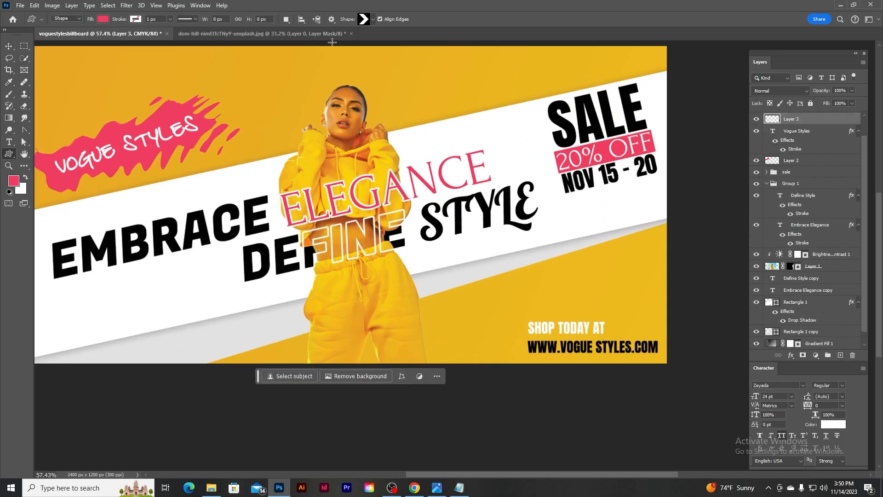
{"action": "left_click_drag", "start_coordinate": [500, 341], "coordinate": [516, 357]}
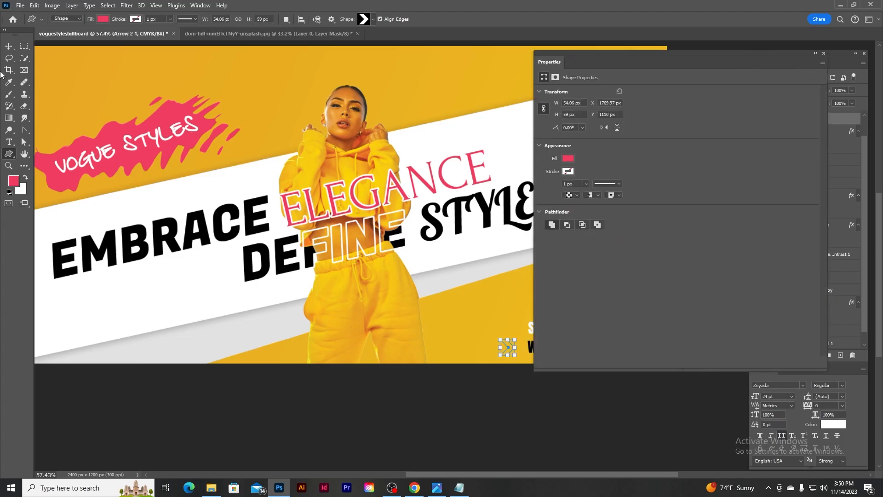
{"action": "key", "text": "v"}
{"action": "left_click", "coordinate": [824, 54]}
- Duplicate the pink arrow beside itself to form a double chevron and group the two arrow layers
{"action": "scroll", "coordinate": [583, 345], "scroll_direction": "up", "scroll_amount": 7}
{"action": "left_click_drag", "start_coordinate": [443, 352], "coordinate": [425, 353]}
{"action": "left_click", "coordinate": [809, 131], "text": "shift"}
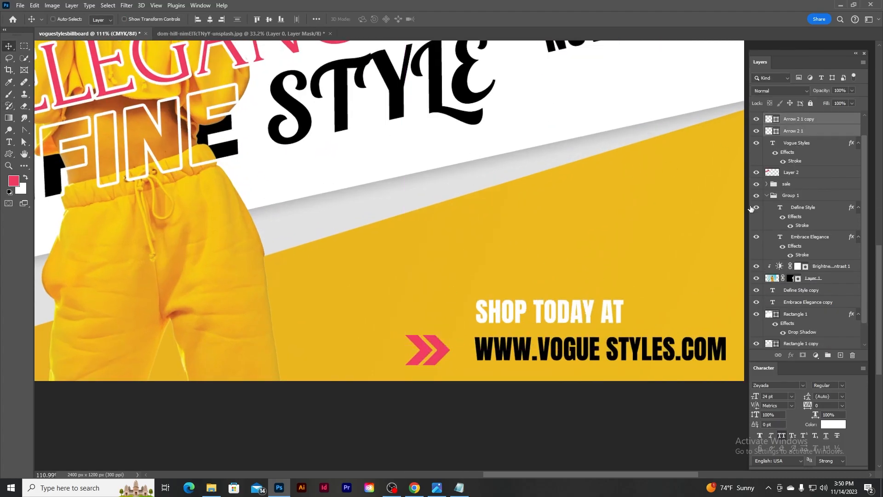
{"action": "key", "text": "ctrl+g"}
- Scale the double-chevron group to 74.80% and move it close to the start of the web address
{"action": "key", "text": "ctrl+t"}
{"action": "left_click_drag", "start_coordinate": [429, 352], "coordinate": [455, 347]}
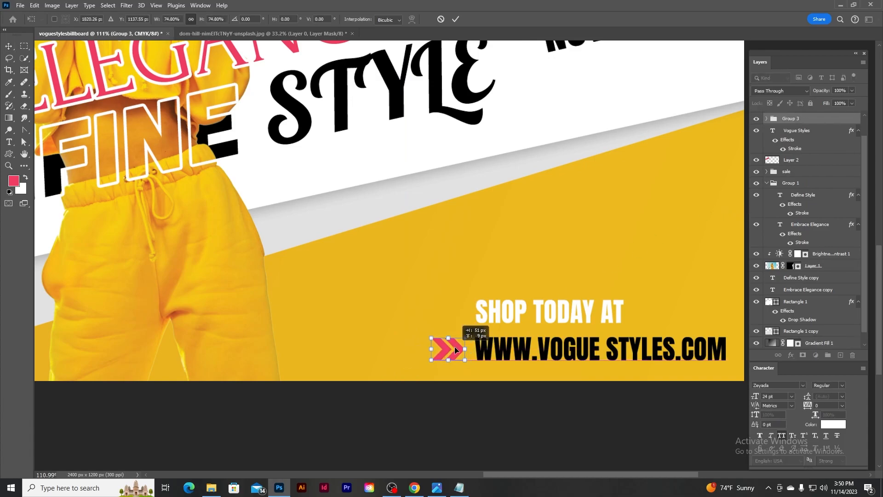
{"action": "key", "text": "Return"}
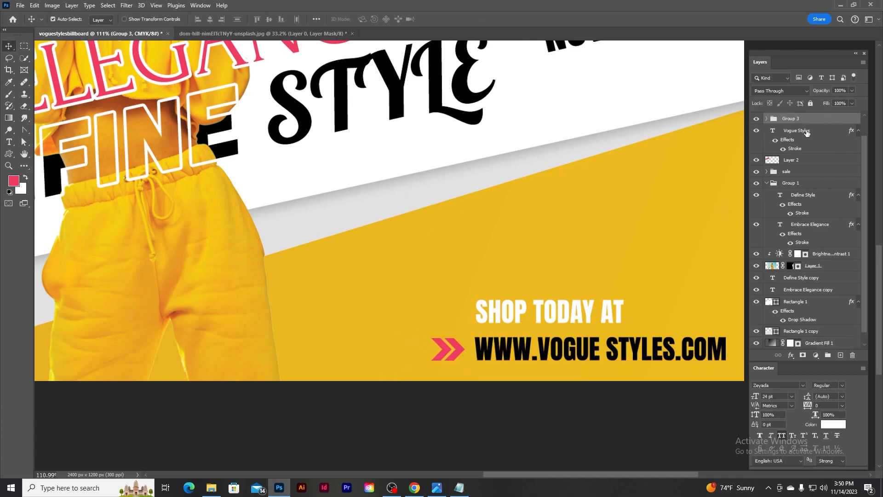
- Align the vertical centres of the double-chevron group and the web address text
{"action": "scroll", "coordinate": [807, 132], "scroll_direction": "up", "scroll_amount": 2}
{"action": "left_click", "coordinate": [806, 129], "text": "shift"}
{"action": "left_click", "coordinate": [270, 20]}
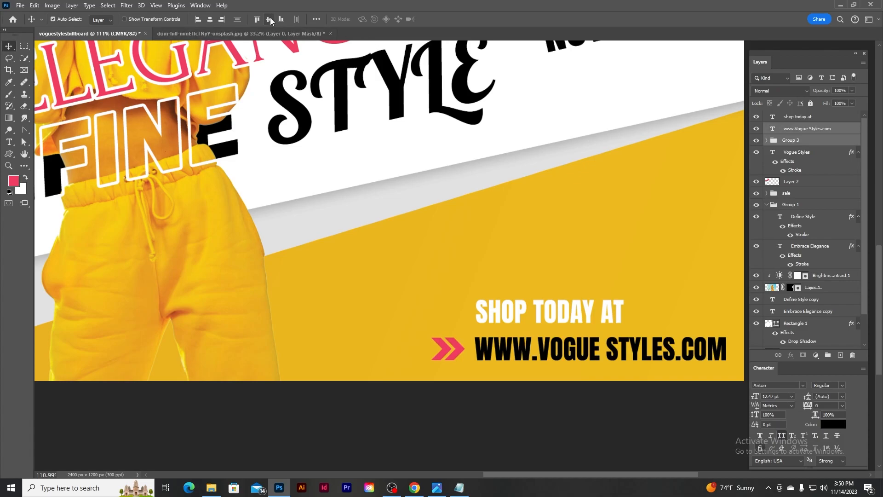
- Group all layers from "shop today at" down to "Rectangle 1 copy" and name the group "content"
{"action": "scroll", "coordinate": [585, 212], "scroll_direction": "down", "scroll_amount": 5}
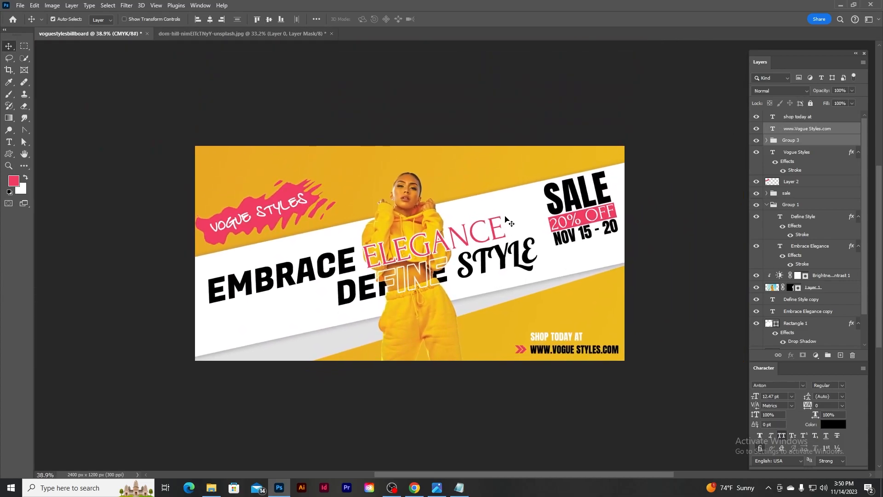
{"action": "scroll", "coordinate": [351, 225], "scroll_direction": "up", "scroll_amount": 1}
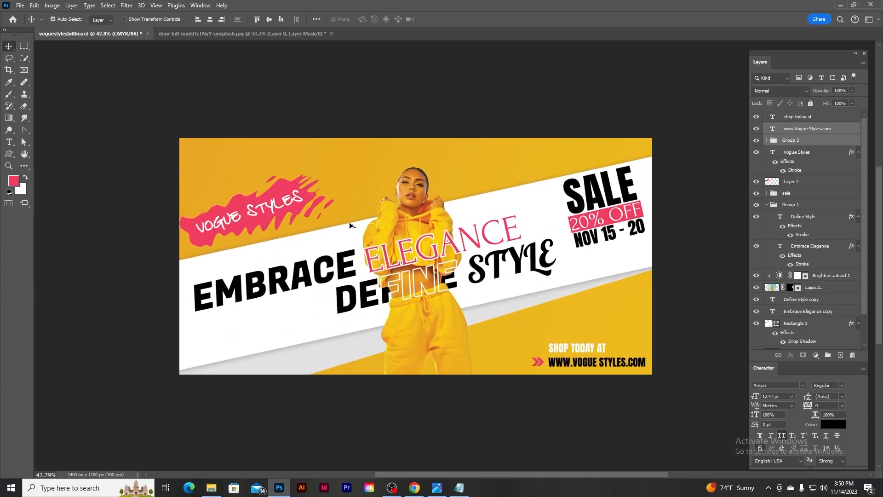
{"action": "scroll", "coordinate": [711, 207], "scroll_direction": "up", "scroll_amount": 1}
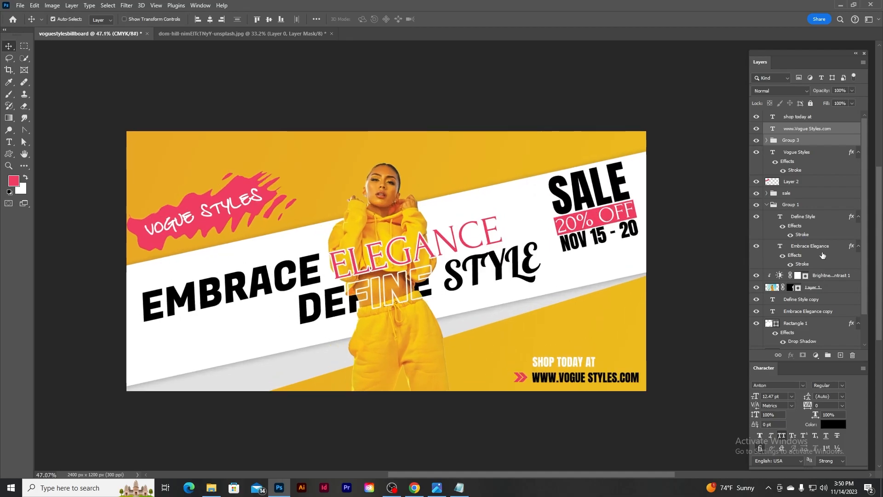
{"action": "left_click", "coordinate": [806, 118]}
{"action": "scroll", "coordinate": [843, 304], "scroll_direction": "down", "scroll_amount": 3}
{"action": "left_click", "coordinate": [803, 321], "text": "shift"}
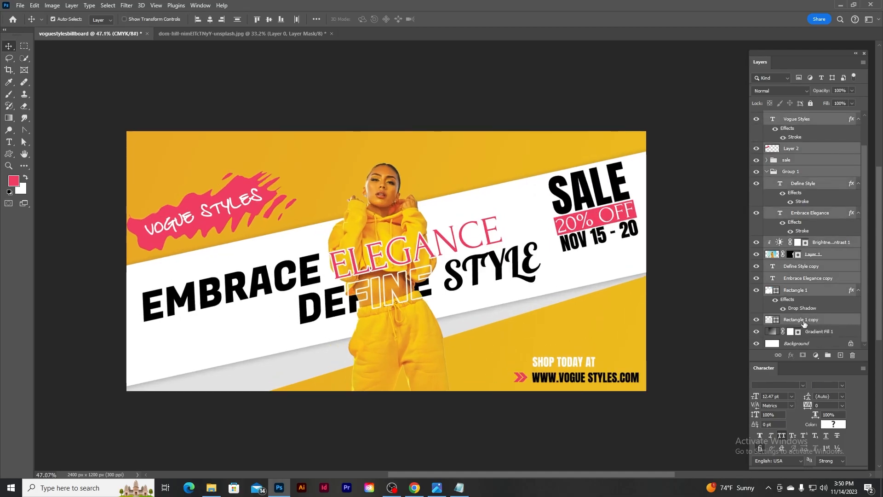
{"action": "key", "text": "ctrl+g"}
{"action": "type", "text": "content"}
{"action": "key", "text": "Return"}
- Hide the "content" group and add the text "SALE SALE" in Anton 24 pt on a new layer
{"action": "left_click", "coordinate": [757, 117]}
{"action": "left_click", "coordinate": [757, 117]}
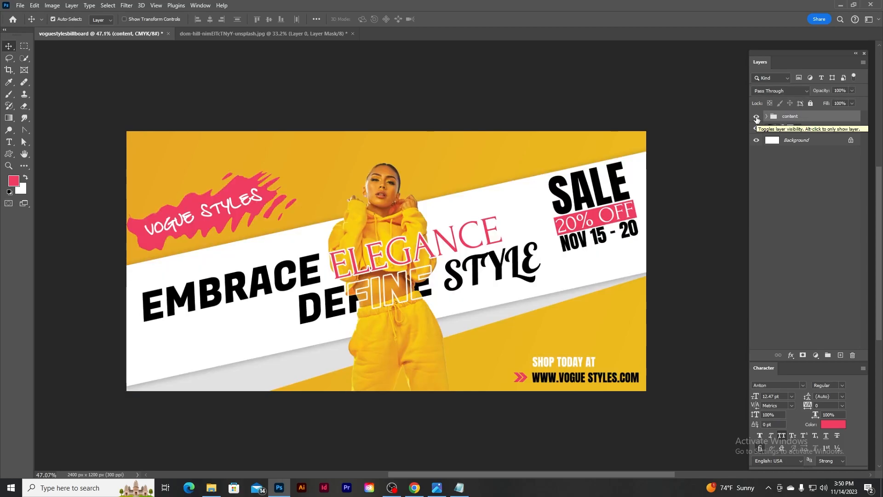
{"action": "left_click", "coordinate": [757, 117]}
{"action": "left_click", "coordinate": [841, 355]}
{"action": "left_click", "coordinate": [11, 145]}
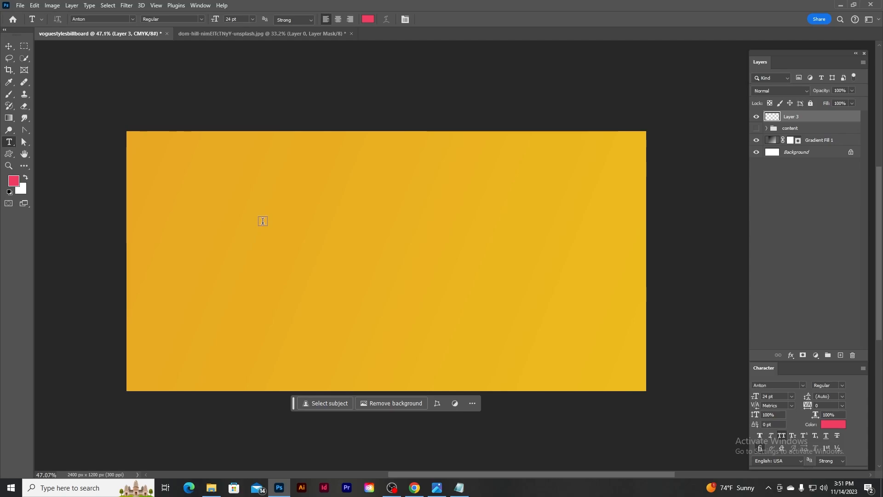
{"action": "left_click", "coordinate": [263, 221]}
{"action": "type", "text": "SALE SALE"}
- Colour the first SALE black and the second SALE white
{"action": "left_click", "coordinate": [369, 20]}
{"action": "left_click_drag", "start_coordinate": [649, 304], "coordinate": [617, 339]}
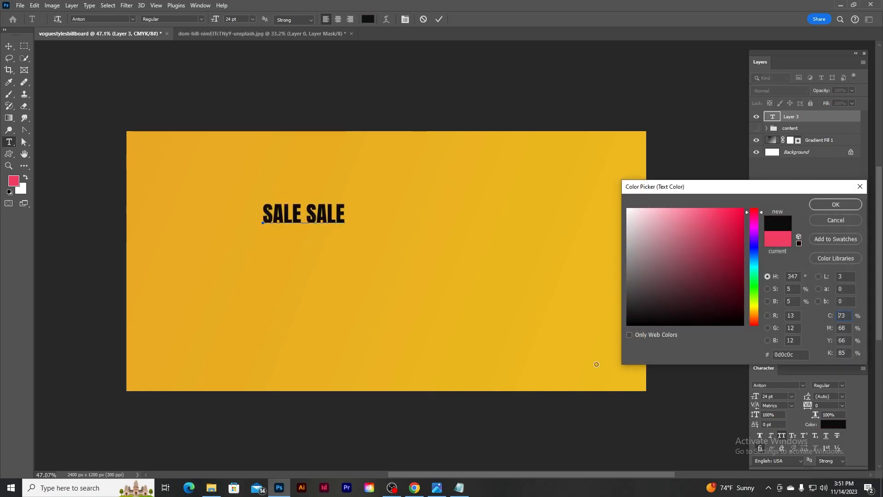
{"action": "left_click", "coordinate": [843, 206]}
{"action": "double_click", "coordinate": [326, 220]}
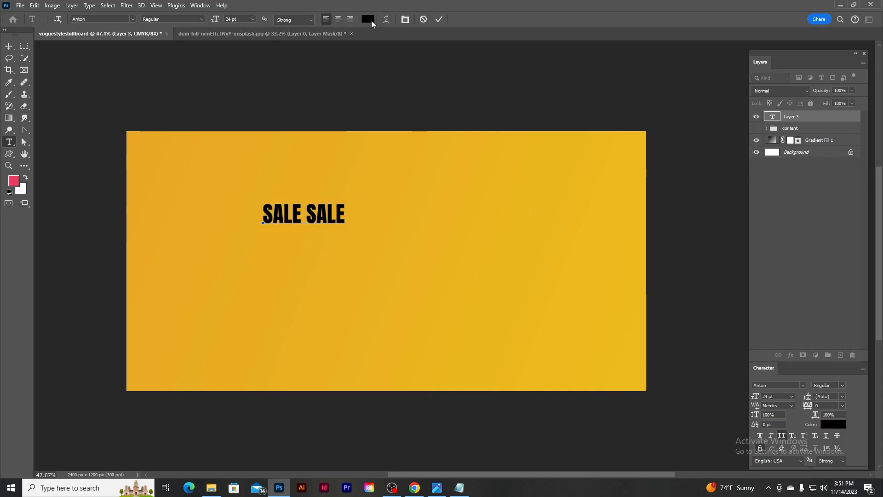
{"action": "left_click", "coordinate": [370, 20]}
{"action": "left_click_drag", "start_coordinate": [650, 229], "coordinate": [442, 67]}
{"action": "left_click", "coordinate": [836, 205]}
{"action": "key", "text": "ctrl+Return"}
- Hide the Gradient Fill 1 and Background layers and switch to the Rectangular Marquee tool
{"action": "scroll", "coordinate": [319, 169], "scroll_direction": "up", "scroll_amount": 2}
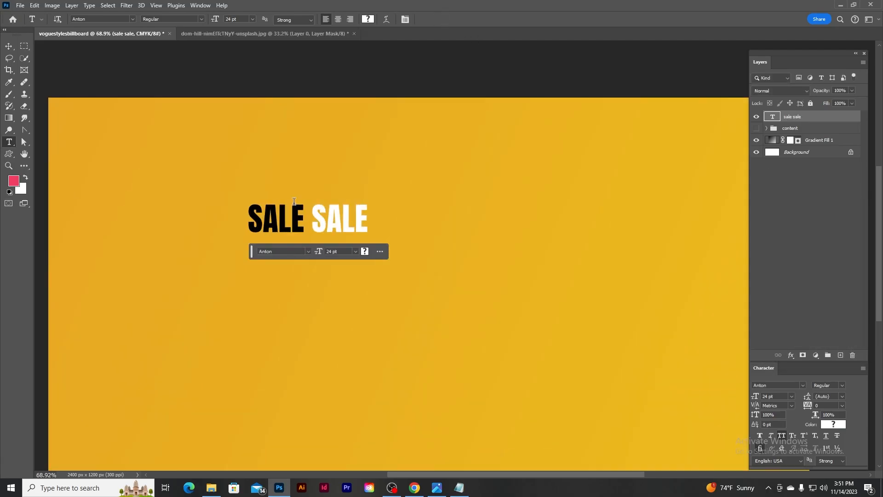
{"action": "left_click", "coordinate": [756, 140]}
{"action": "left_click", "coordinate": [756, 152]}
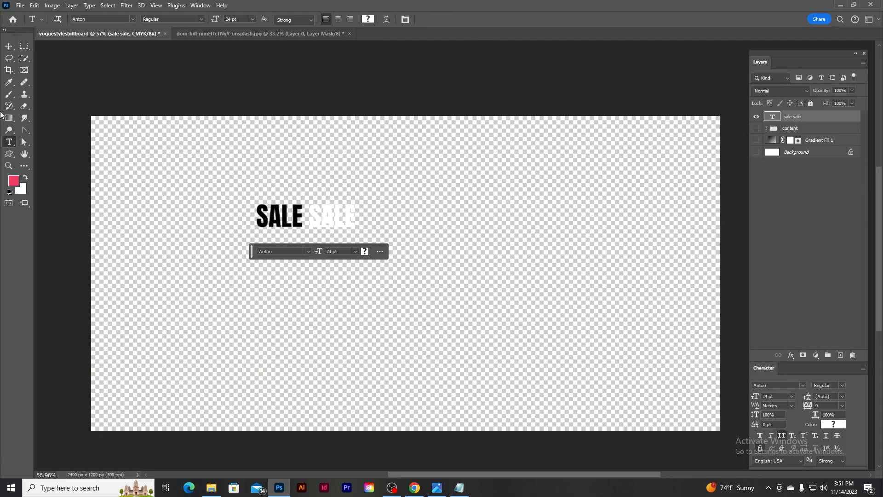
{"action": "left_click", "coordinate": [26, 46]}
{"action": "left_click_drag", "start_coordinate": [246, 195], "coordinate": [349, 230]}
{"action": "left_click_drag", "start_coordinate": [302, 214], "coordinate": [311, 219]}
{"action": "left_click", "coordinate": [364, 238]}
- Select a tight rectangle around both SALE words and define it as a pattern
{"action": "scroll", "coordinate": [339, 222], "scroll_direction": "up", "scroll_amount": 4}
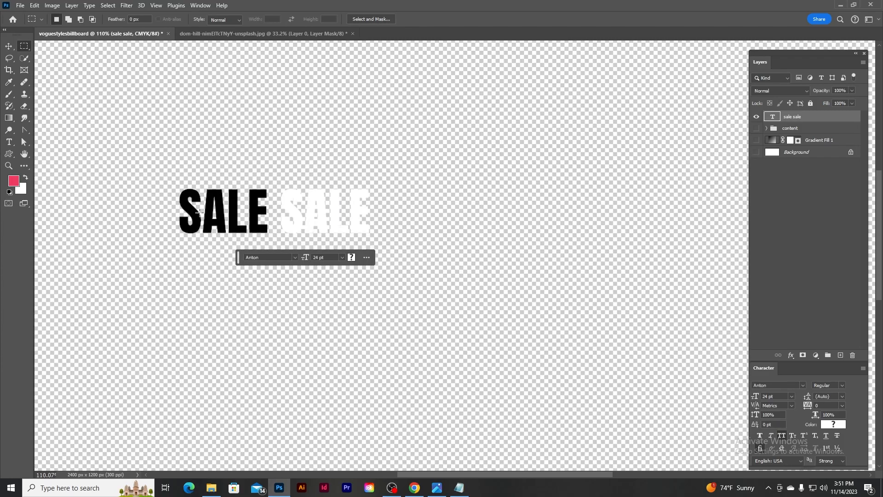
{"action": "left_click_drag", "start_coordinate": [173, 184], "coordinate": [373, 237]}
{"action": "left_click", "coordinate": [90, 6]}
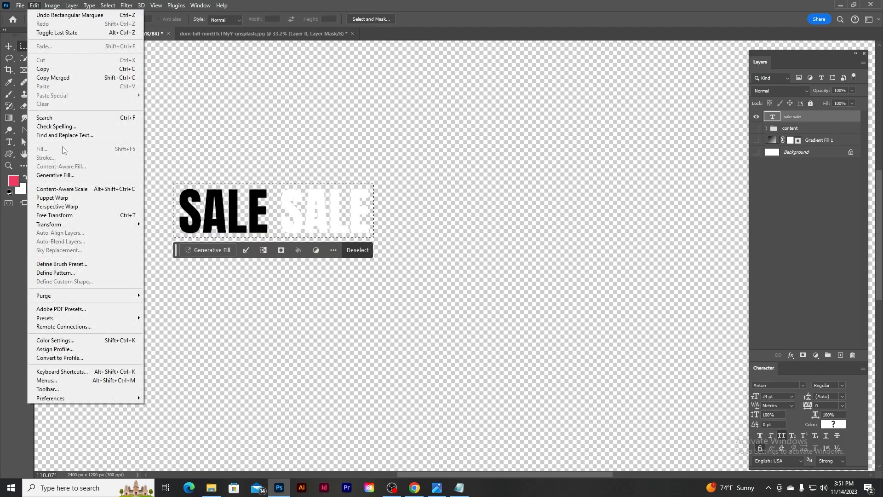
{"action": "left_click", "coordinate": [55, 273]}
{"action": "left_click", "coordinate": [529, 151]}
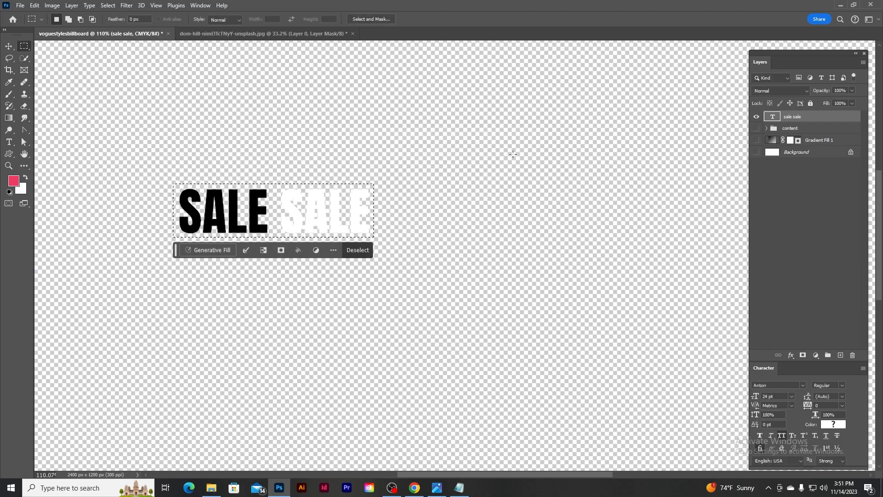
- Clear the selection and switch visibility from the "sale sale" text layer to the Gradient Fill 1 layer
{"action": "left_click", "coordinate": [480, 223]}
{"action": "key", "text": "ctrl+0"}
{"action": "left_click", "coordinate": [757, 116]}
{"action": "left_click", "coordinate": [757, 140]}
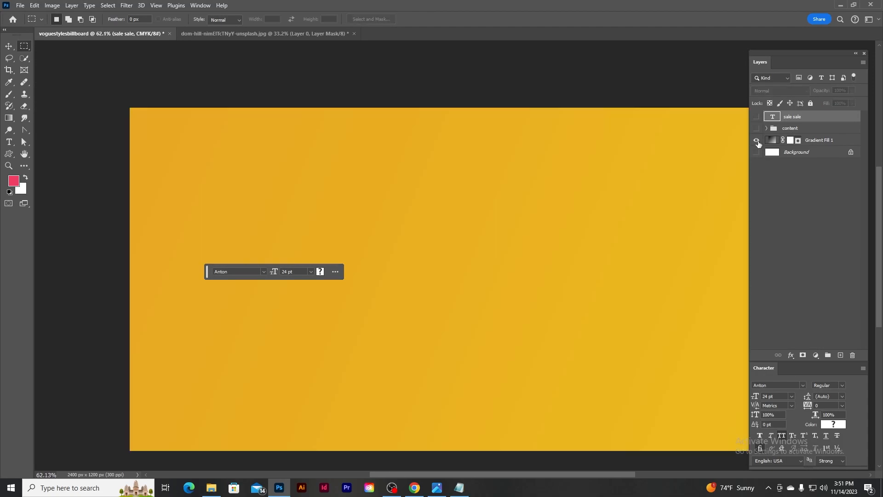
- Add a Pattern Fill layer with the SALE SALE pattern at 100% scale above Gradient Fill 1, and show the "content" group
{"action": "left_click", "coordinate": [828, 142]}
{"action": "left_click", "coordinate": [816, 354]}
{"action": "left_click", "coordinate": [836, 208]}
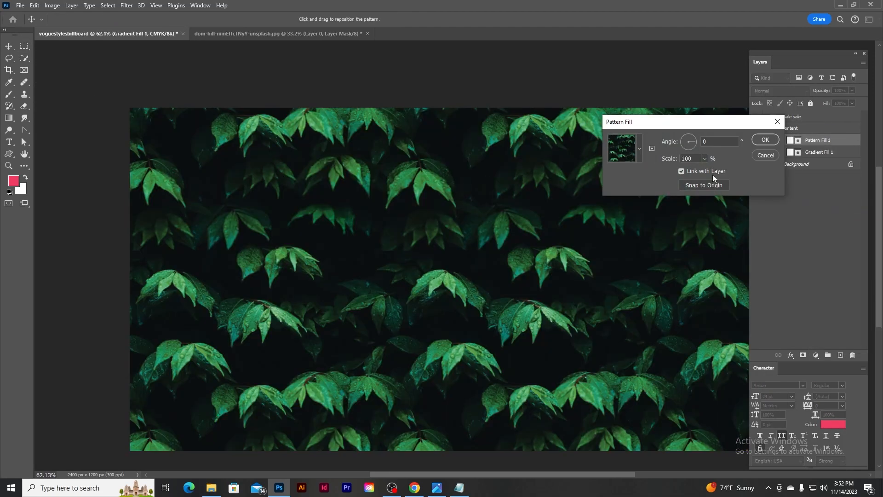
{"action": "left_click", "coordinate": [639, 148]}
{"action": "left_click", "coordinate": [586, 222]}
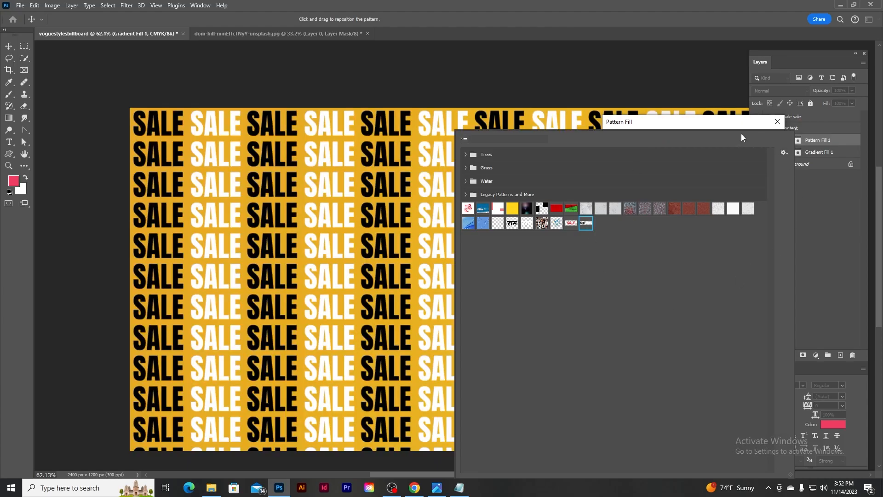
{"action": "left_click", "coordinate": [716, 127]}
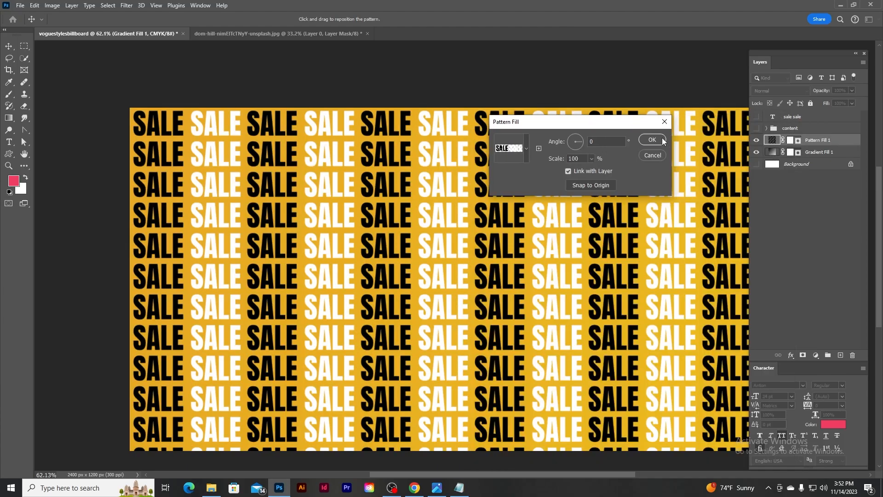
{"action": "left_click", "coordinate": [662, 137]}
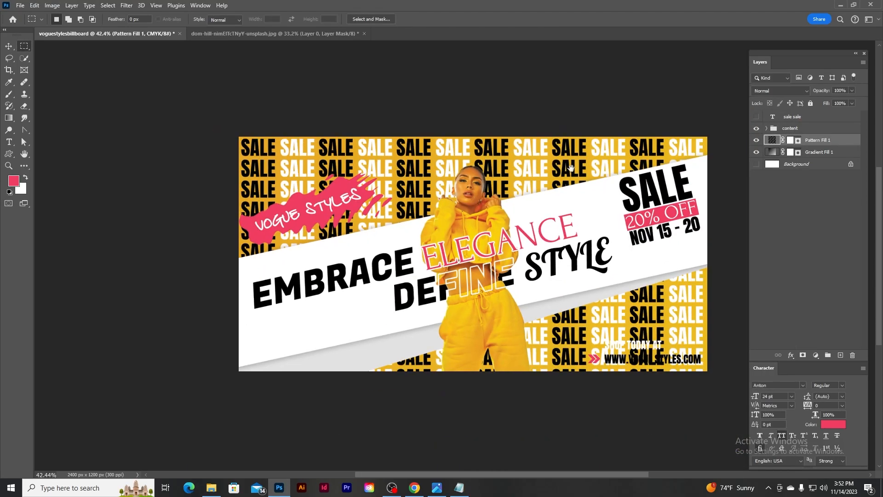
- Set the angle of the Pattern Fill 1 layer's SALE pattern to 17.38°
{"action": "left_click_drag", "start_coordinate": [571, 168], "coordinate": [487, 219]}
{"action": "scroll", "coordinate": [437, 256], "scroll_direction": "up", "scroll_amount": 1}
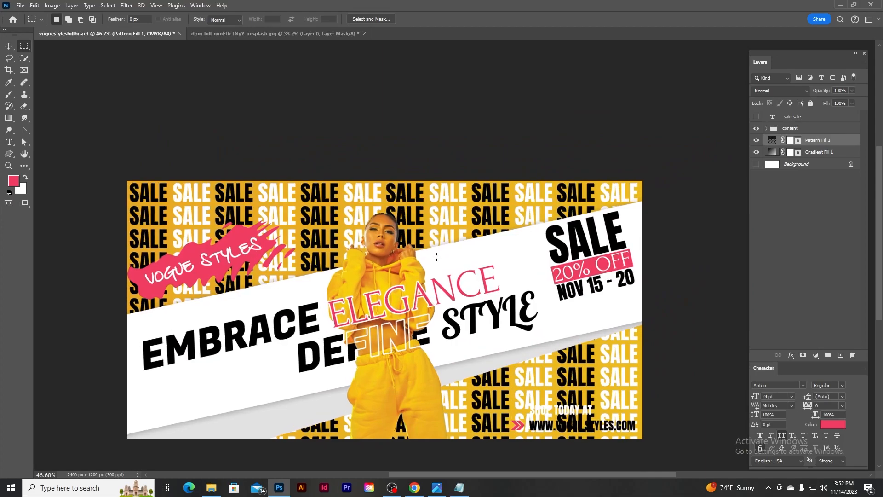
{"action": "double_click", "coordinate": [771, 141]}
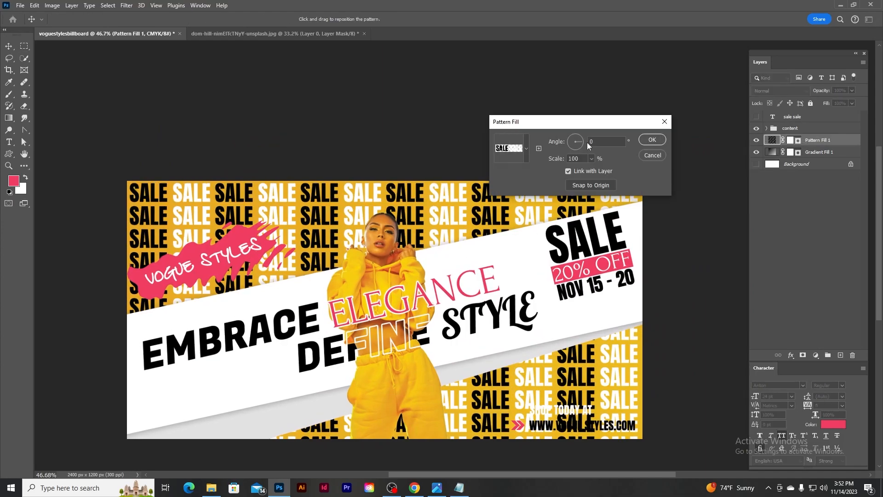
{"action": "mouse_move", "coordinate": [584, 139]}
{"action": "left_mouse_down"}
{"action": "mouse_move", "coordinate": [608, 140]}
{"action": "mouse_move", "coordinate": [585, 139]}
{"action": "left_mouse_up"}
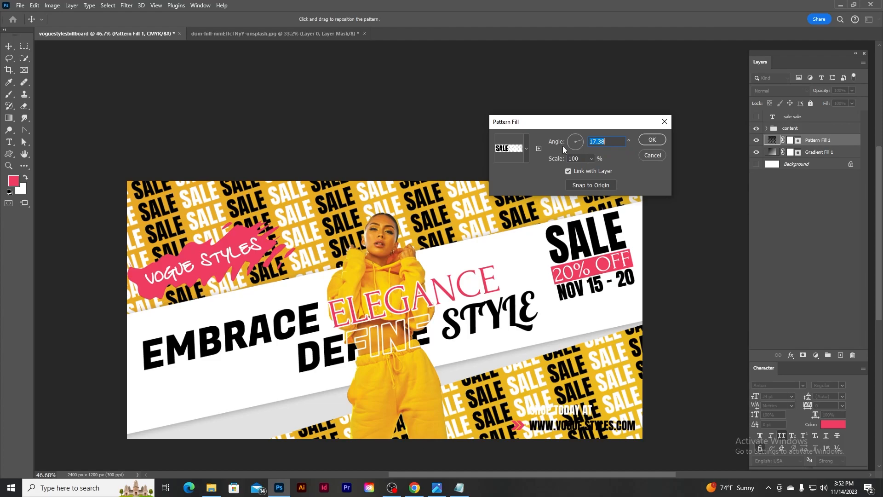
{"action": "left_click", "coordinate": [652, 139]}
- Set the Pattern Fill 1 layer's blend mode to Linear Dodge (Add)
{"action": "left_click", "coordinate": [781, 91]}
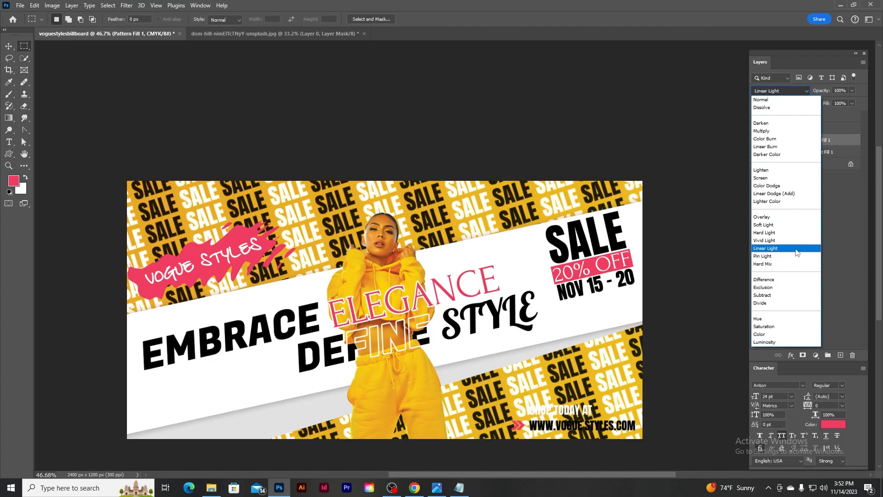
{"action": "left_click", "coordinate": [777, 100]}
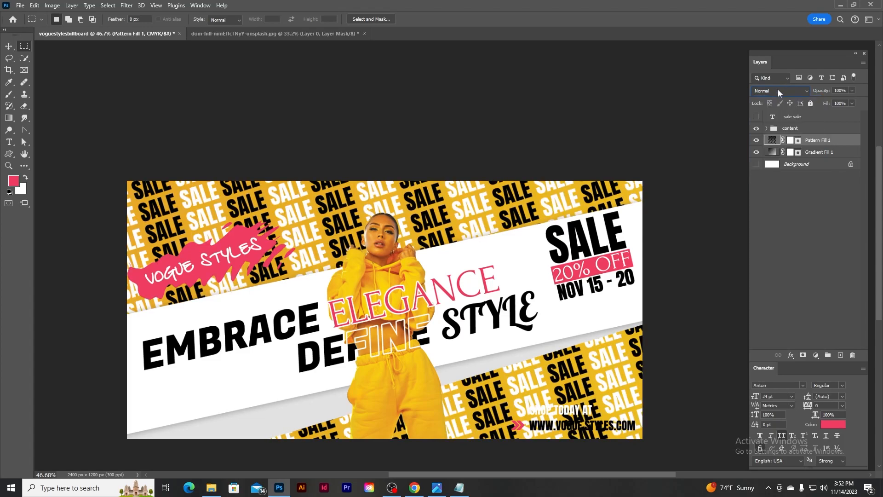
{"action": "scroll", "coordinate": [775, 90], "scroll_direction": "down", "scroll_amount": 1}
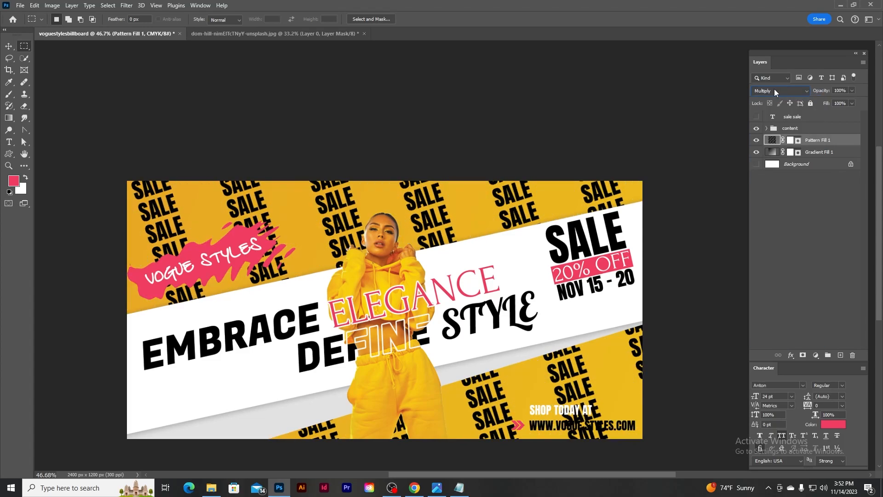
{"action": "scroll", "coordinate": [774, 91], "scroll_direction": "down", "scroll_amount": 5}
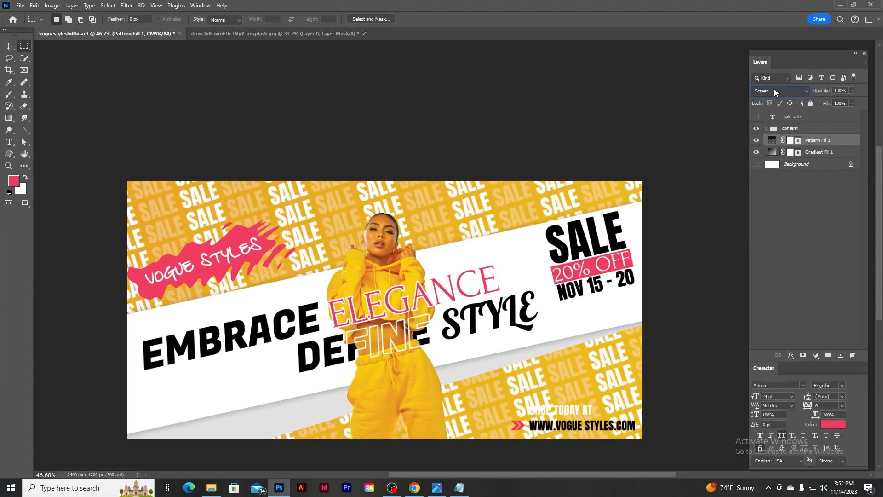
{"action": "scroll", "coordinate": [775, 91], "scroll_direction": "down", "scroll_amount": 2}
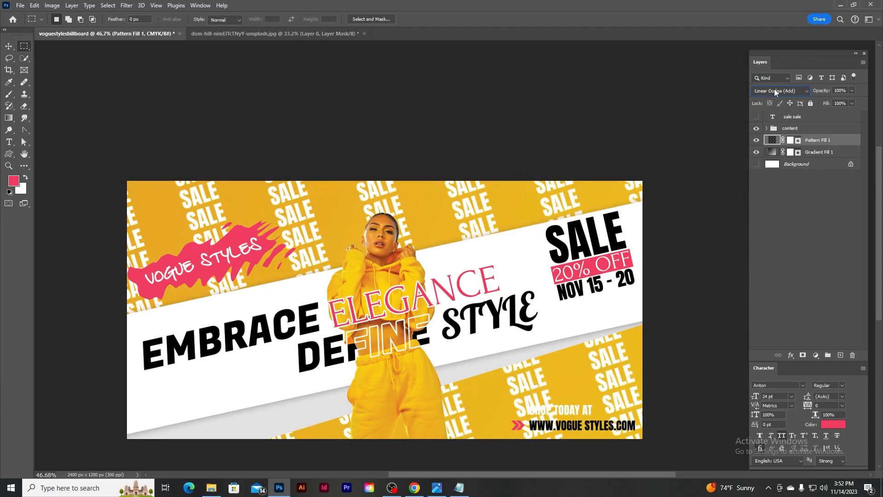
- Lower the Pattern Fill 1 layer's opacity to 30%
{"action": "left_click_drag", "start_coordinate": [821, 93], "coordinate": [786, 93]}
{"action": "scroll", "coordinate": [442, 259], "scroll_direction": "down", "scroll_amount": 3}
{"action": "scroll", "coordinate": [442, 259], "scroll_direction": "up", "scroll_amount": 3}
{"action": "scroll", "coordinate": [437, 262], "scroll_direction": "down", "scroll_amount": 1}
{"action": "scroll", "coordinate": [363, 299], "scroll_direction": "up", "scroll_amount": 1}
{"action": "scroll", "coordinate": [445, 224], "scroll_direction": "down", "scroll_amount": 2}
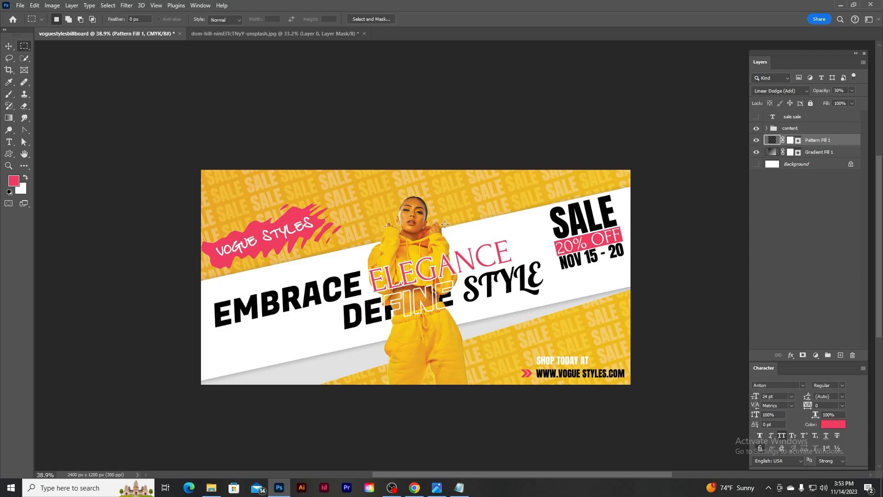
{"action": "scroll", "coordinate": [435, 239], "scroll_direction": "down", "scroll_amount": 1}
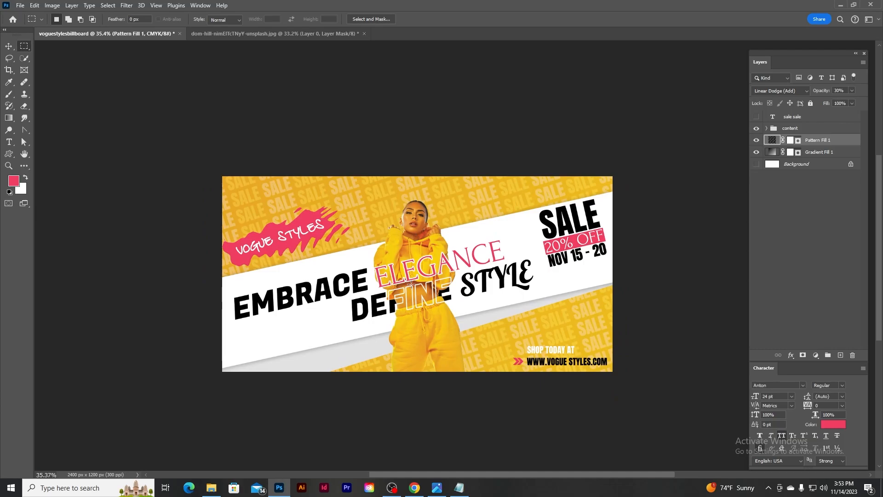
{"action": "scroll", "coordinate": [411, 284], "scroll_direction": "up", "scroll_amount": 1}
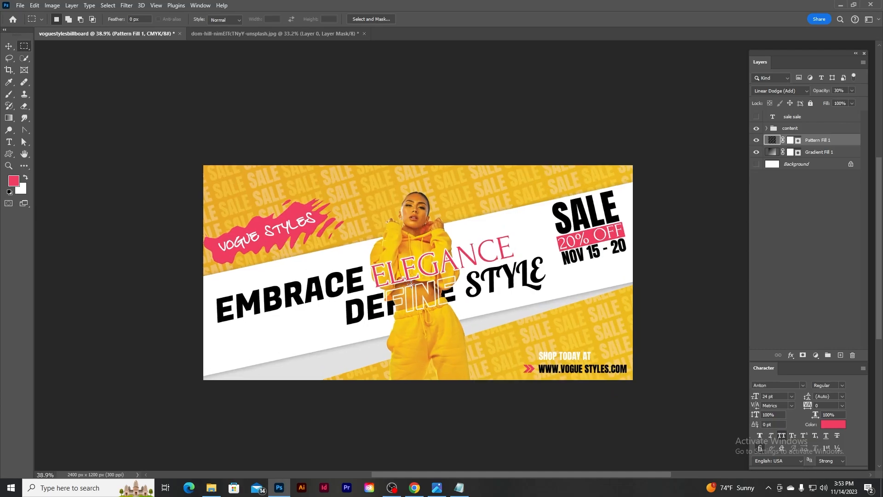
- Recolour the word STYLE in the "Define Style copy" text layer with pink #ef3d62, sampled from the brand splash
{"action": "left_click", "coordinate": [796, 128]}
{"action": "left_click", "coordinate": [766, 128]}
{"action": "scroll", "coordinate": [807, 189], "scroll_direction": "down", "scroll_amount": 3}
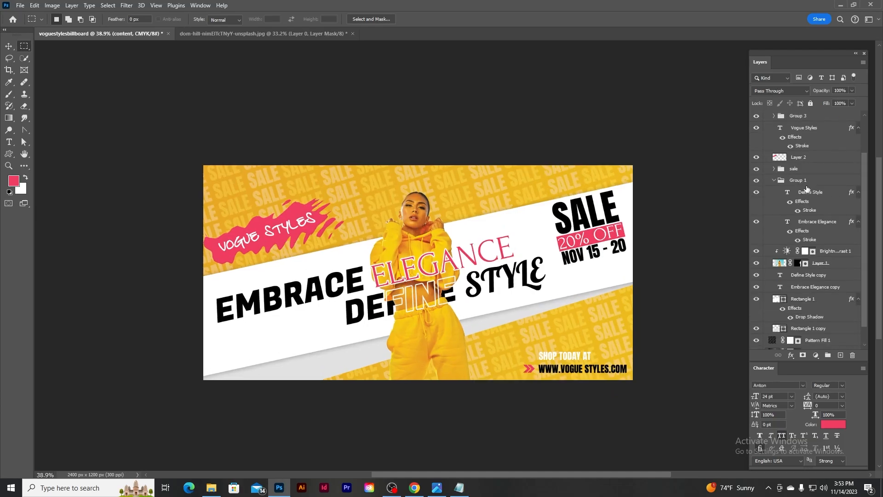
{"action": "scroll", "coordinate": [807, 189], "scroll_direction": "down", "scroll_amount": 1}
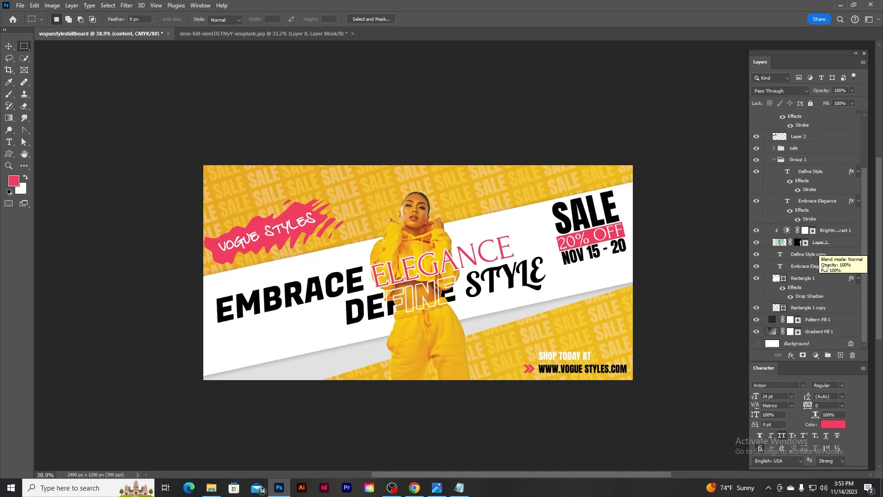
{"action": "left_click", "coordinate": [794, 257]}
{"action": "double_click", "coordinate": [779, 256]}
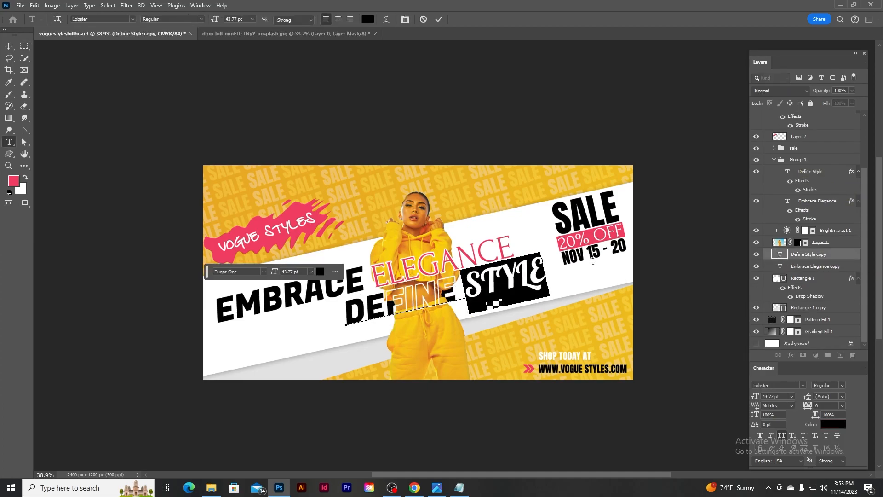
{"action": "left_click", "coordinate": [368, 19]}
{"action": "left_click", "coordinate": [263, 219]}
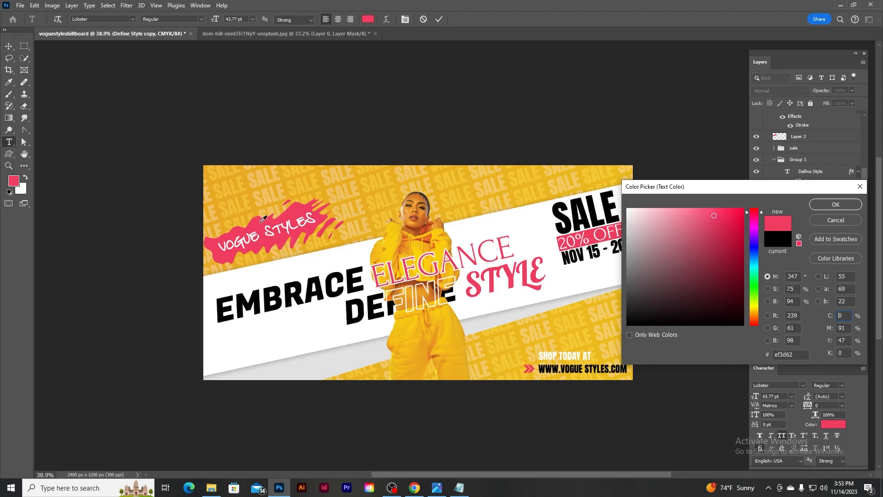
{"action": "left_click", "coordinate": [811, 208]}
{"action": "key", "text": "m"}
- Try an 18 px outside stroke in the brand splash's pink on the filled Define Style text below the model layer
{"action": "scroll", "coordinate": [577, 226], "scroll_direction": "down", "scroll_amount": 3}
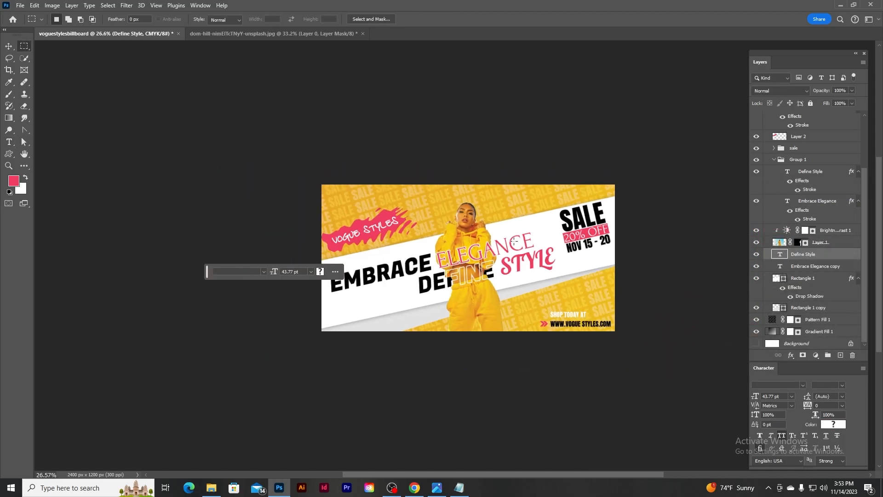
{"action": "scroll", "coordinate": [515, 241], "scroll_direction": "up", "scroll_amount": 3}
{"action": "double_click", "coordinate": [857, 258]}
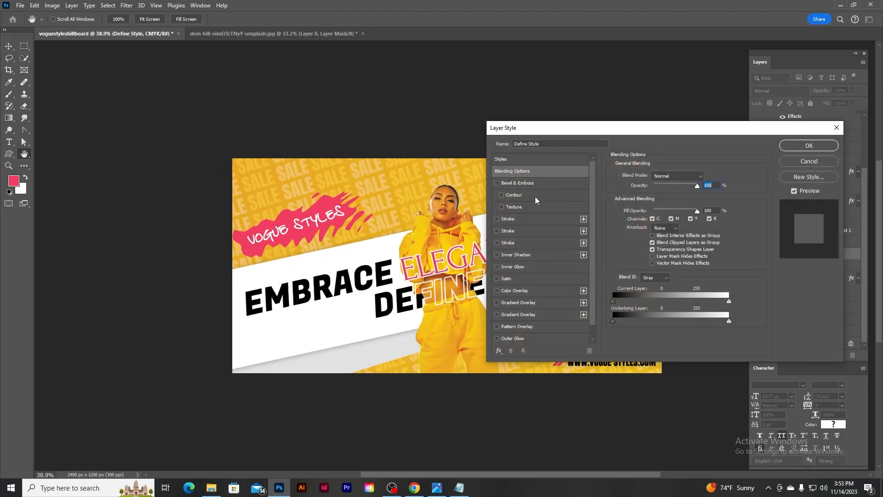
{"action": "left_click", "coordinate": [517, 222]}
{"action": "left_click", "coordinate": [633, 243]}
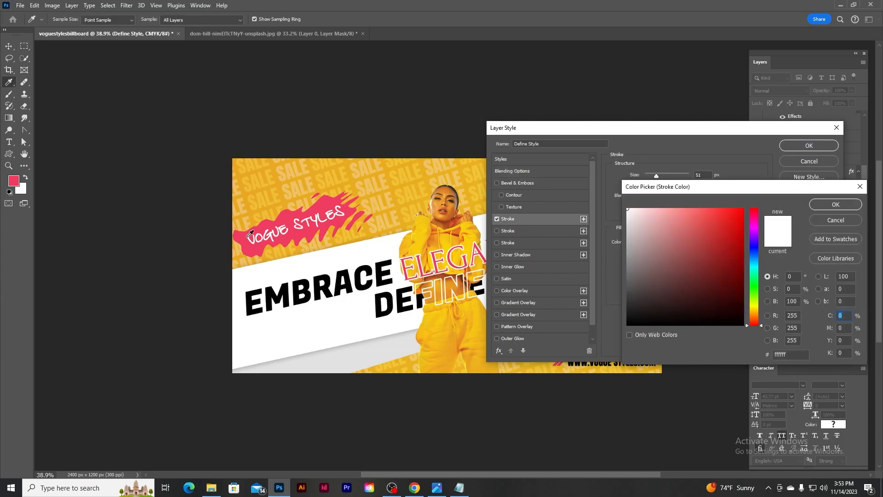
{"action": "left_click", "coordinate": [843, 206]}
{"action": "mouse_move", "coordinate": [672, 130]}
{"action": "left_mouse_down"}
{"action": "mouse_move", "coordinate": [707, 136]}
{"action": "mouse_move", "coordinate": [591, 337]}
{"action": "mouse_move", "coordinate": [696, 83]}
{"action": "mouse_move", "coordinate": [675, 129]}
{"action": "left_mouse_up"}
{"action": "mouse_move", "coordinate": [690, 84]}
{"action": "left_mouse_down"}
{"action": "mouse_move", "coordinate": [871, 121]}
{"action": "mouse_move", "coordinate": [790, 279]}
{"action": "mouse_move", "coordinate": [793, 216]}
{"action": "mouse_move", "coordinate": [817, 150]}
{"action": "left_mouse_up"}
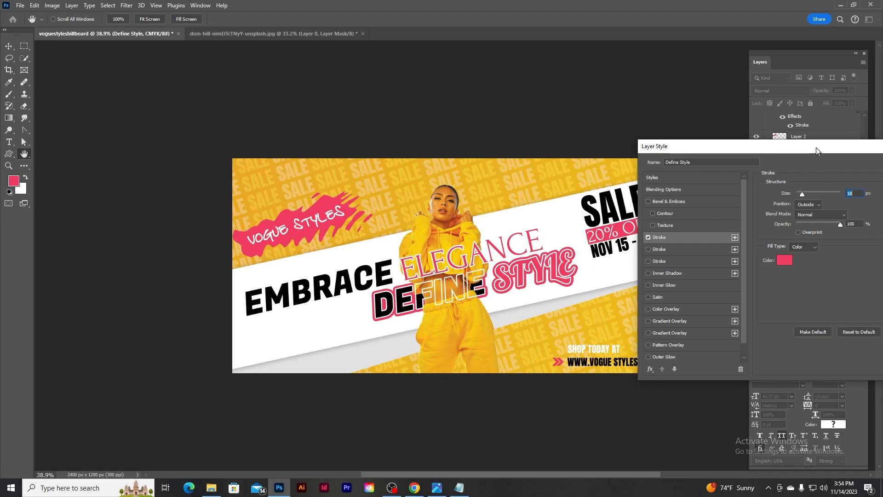
{"action": "left_click_drag", "start_coordinate": [816, 147], "coordinate": [733, 321]}
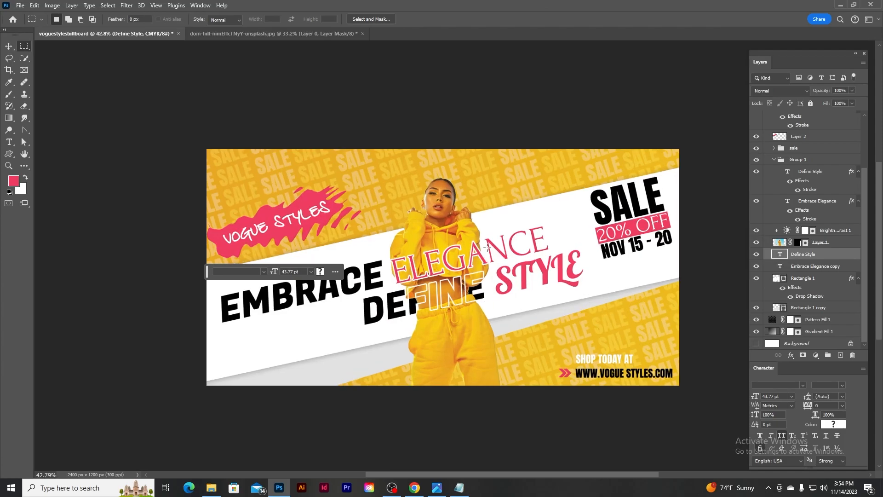
- Change the stroke colour of the outlined Define Style text in Group 1 to pink #ef3d62
{"action": "scroll", "coordinate": [488, 247], "scroll_direction": "right", "scroll_amount": 1}
{"action": "scroll", "coordinate": [487, 248], "scroll_direction": "down", "scroll_amount": 3}
{"action": "scroll", "coordinate": [502, 229], "scroll_direction": "up", "scroll_amount": 3}
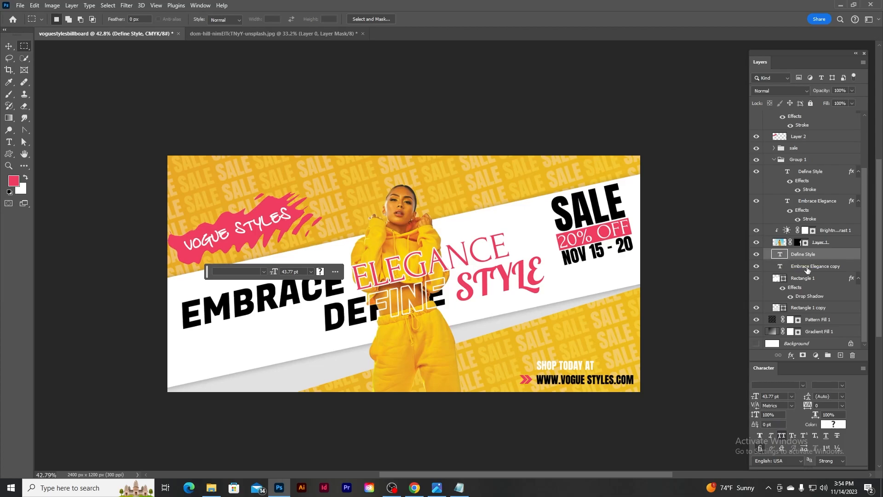
{"action": "left_click", "coordinate": [777, 173]}
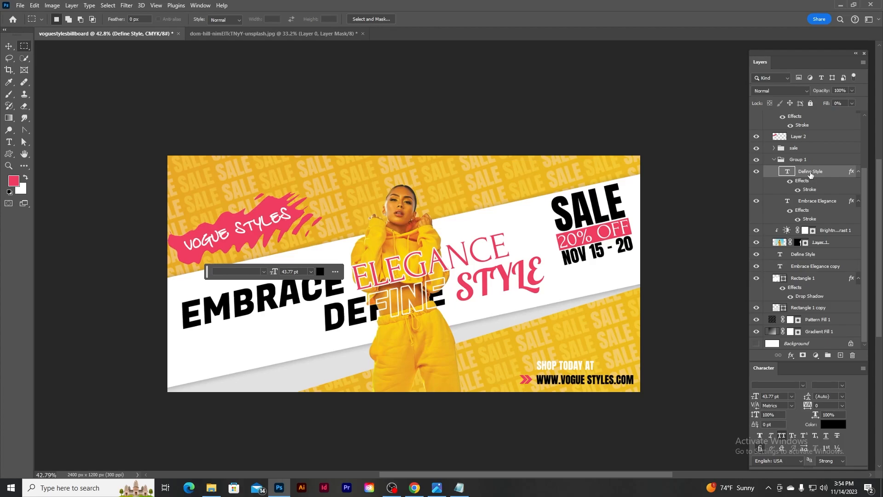
{"action": "double_click", "coordinate": [810, 189]}
{"action": "left_click_drag", "start_coordinate": [433, 135], "coordinate": [733, 140]}
{"action": "left_click", "coordinate": [680, 245]}
{"action": "left_click", "coordinate": [229, 217]}
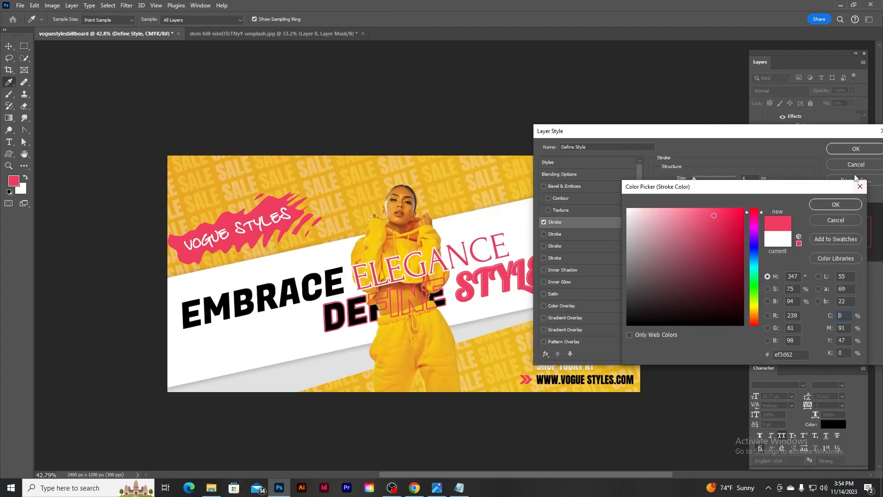
{"action": "left_click", "coordinate": [836, 204]}
{"action": "mouse_move", "coordinate": [835, 134]}
{"action": "left_mouse_down"}
{"action": "mouse_move", "coordinate": [512, 405]}
{"action": "mouse_move", "coordinate": [607, 346]}
{"action": "mouse_move", "coordinate": [651, 302]}
{"action": "left_mouse_up"}
{"action": "left_click", "coordinate": [672, 316]}
{"action": "left_click_drag", "start_coordinate": [825, 104], "coordinate": [444, 102]}
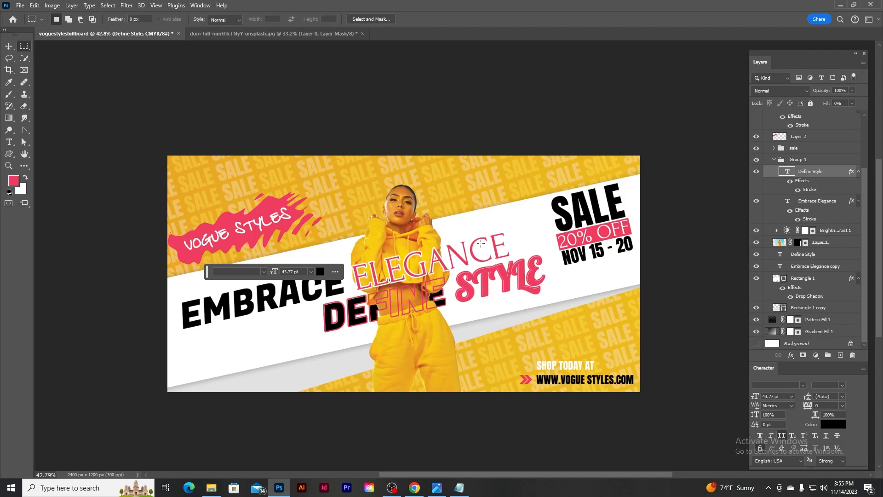
- Check the pink outline around DEFINE STYLE up close and undo the stroke recolour
{"action": "scroll", "coordinate": [480, 241], "scroll_direction": "up", "scroll_amount": 5}
{"action": "scroll", "coordinate": [483, 246], "scroll_direction": "down", "scroll_amount": 5}
{"action": "scroll", "coordinate": [516, 294], "scroll_direction": "up", "scroll_amount": 8}
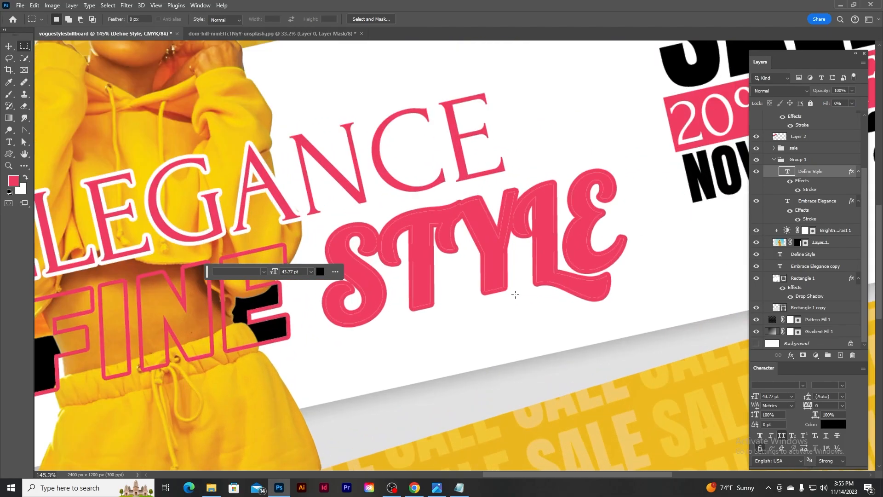
{"action": "scroll", "coordinate": [515, 295], "scroll_direction": "down", "scroll_amount": 8}
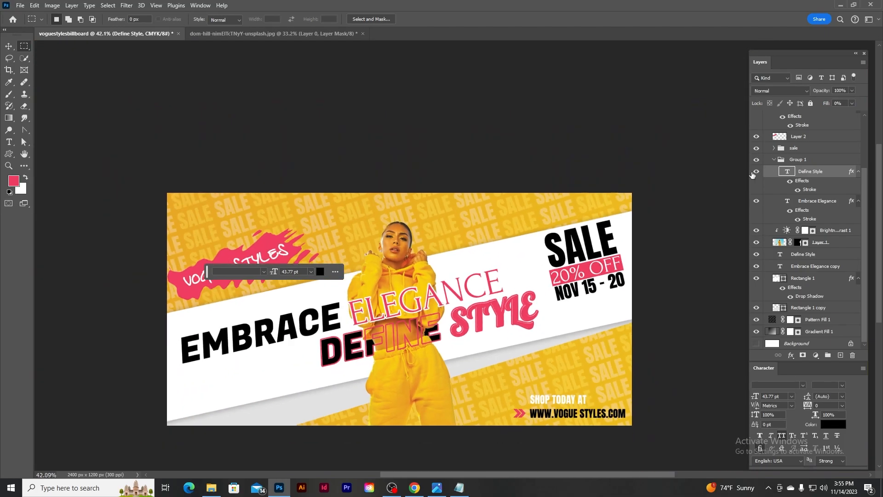
{"action": "key", "text": "ctrl+z"}
{"action": "scroll", "coordinate": [451, 223], "scroll_direction": "down", "scroll_amount": 2}
{"action": "key", "text": "ctrl+z"}
{"action": "key", "text": "ctrl+z"}
{"action": "scroll", "coordinate": [554, 343], "scroll_direction": "down", "scroll_amount": 4}
{"action": "scroll", "coordinate": [617, 363], "scroll_direction": "up", "scroll_amount": 1}
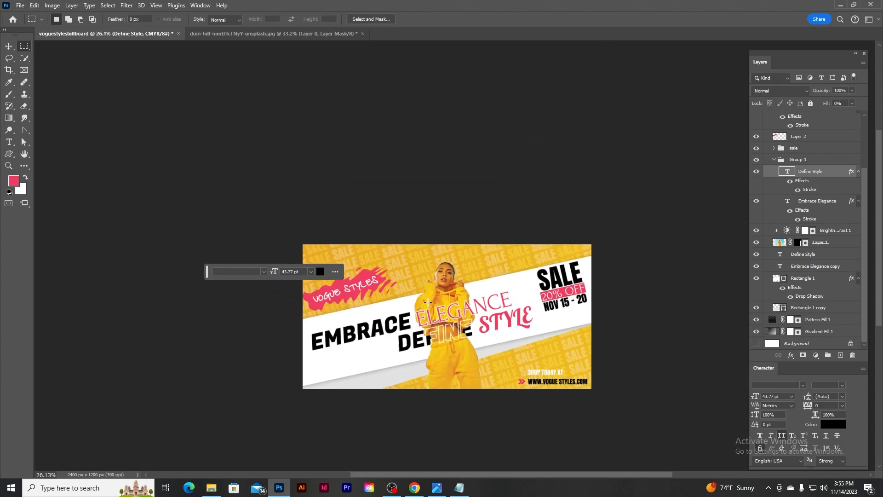
- Duplicate the outlined Define Style text layer in Group 1 and select the original layer
{"action": "scroll", "coordinate": [375, 273], "scroll_direction": "up", "scroll_amount": 4}
{"action": "scroll", "coordinate": [376, 273], "scroll_direction": "down", "scroll_amount": 2}
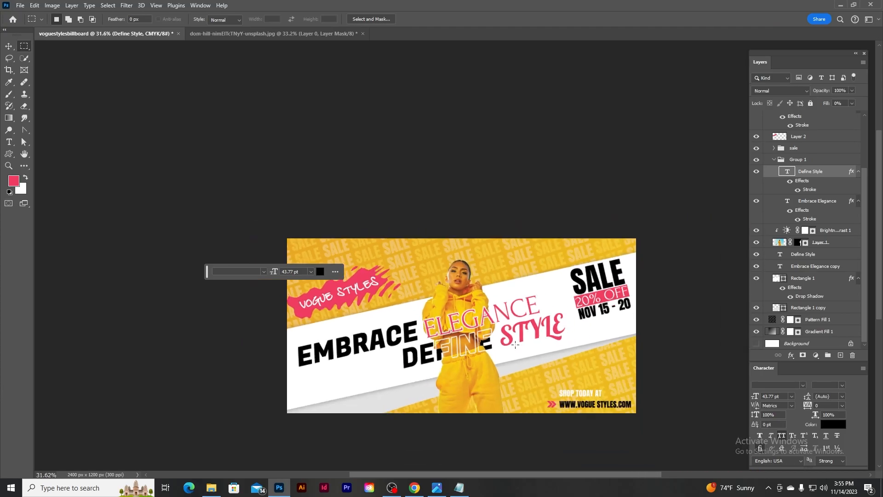
{"action": "scroll", "coordinate": [346, 301], "scroll_direction": "up", "scroll_amount": 2}
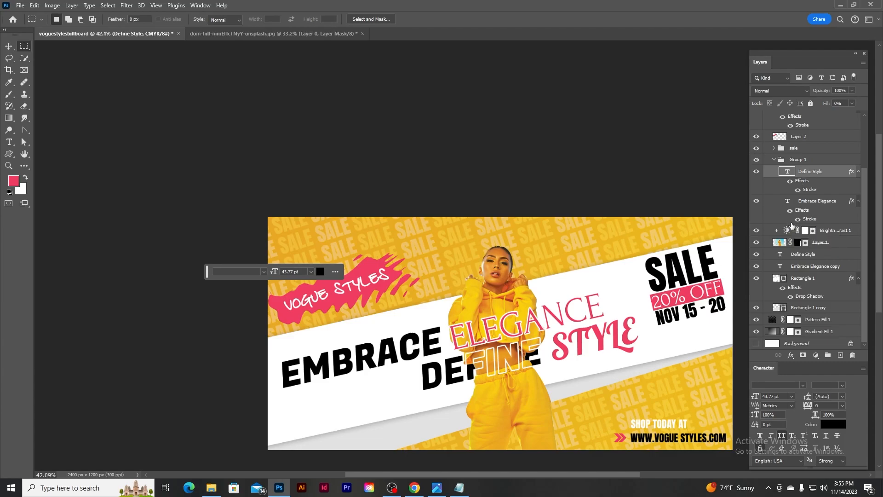
{"action": "key", "text": "ctrl+j"}
{"action": "left_click", "coordinate": [793, 201]}
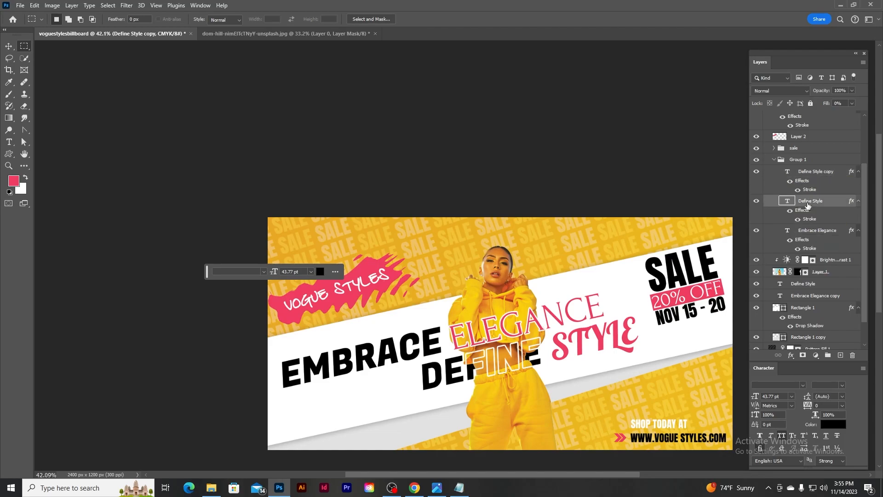
- Add a layer mask to the original outlined Define Style text in Group 1 and prepare a 250 px brush
{"action": "left_click", "coordinate": [803, 355]}
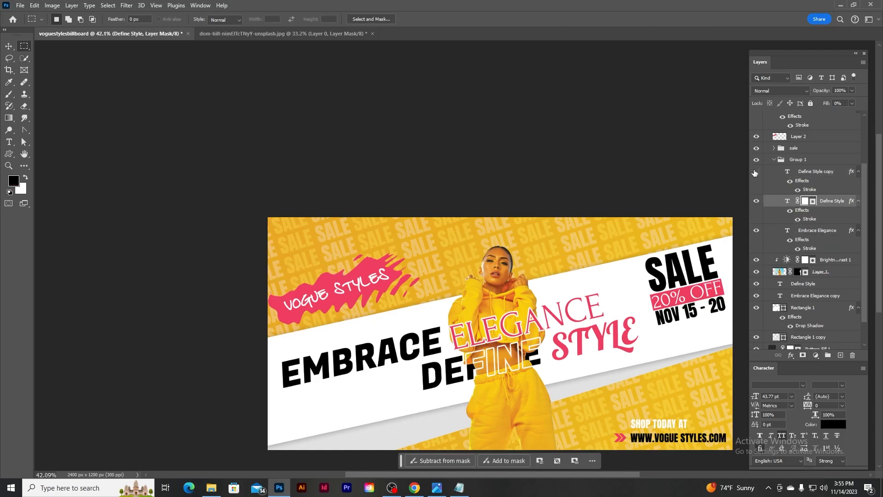
{"action": "key", "text": "b"}
{"action": "right_click", "coordinate": [451, 235]}
{"action": "key", "text": "Escape"}
{"action": "key", "text": "bracketright"}
{"action": "key", "text": "bracketright"}
{"action": "key", "text": "bracketright"}
{"action": "key", "text": "bracketright"}
{"action": "key", "text": "bracketright"}
{"action": "key", "text": "bracketright"}
{"action": "key", "text": "bracketright"}
{"action": "key", "text": "bracketright"}
{"action": "key", "text": "bracketright"}
{"action": "key", "text": "bracketright"}
{"action": "key", "text": "bracketright"}
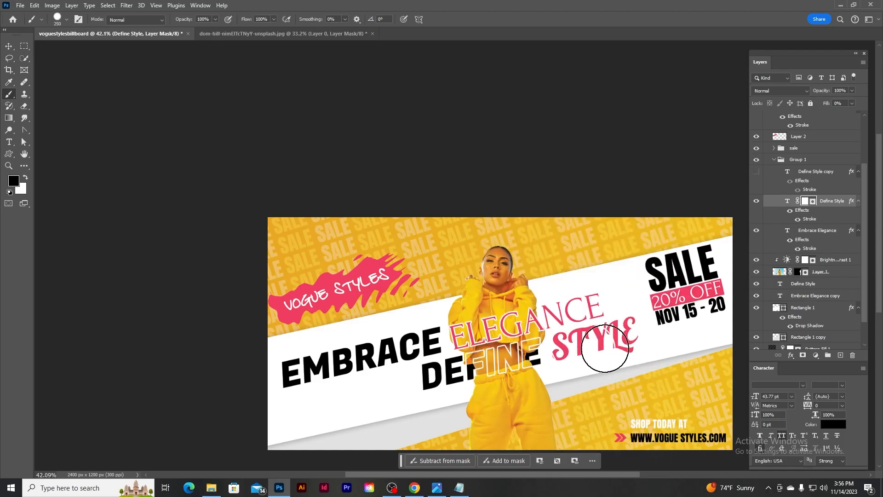
- Add a layer mask to the filled Define Style text below the model and paint out the word STYLE
{"action": "left_click", "coordinate": [820, 284]}
{"action": "left_click", "coordinate": [803, 355]}
{"action": "mouse_move", "coordinate": [591, 331]}
{"action": "left_mouse_down"}
{"action": "mouse_move", "coordinate": [568, 340]}
{"action": "mouse_move", "coordinate": [637, 334]}
{"action": "mouse_move", "coordinate": [641, 355]}
{"action": "left_mouse_up"}
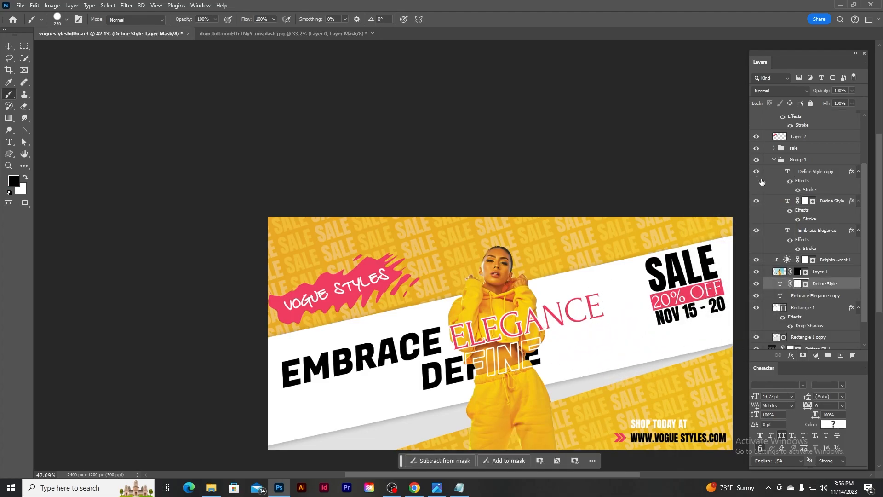
- Recolour the stroke of the Define Style copy with the brand splash's pink, keeping the text fill at 0%
{"action": "left_click", "coordinate": [808, 175]}
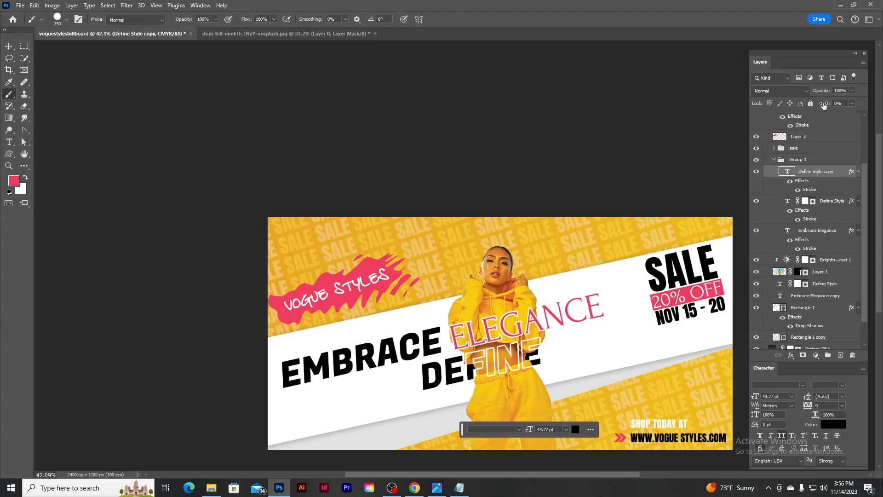
{"action": "left_click_drag", "start_coordinate": [824, 105], "coordinate": [843, 106]}
{"action": "scroll", "coordinate": [734, 289], "scroll_direction": "up", "scroll_amount": 4}
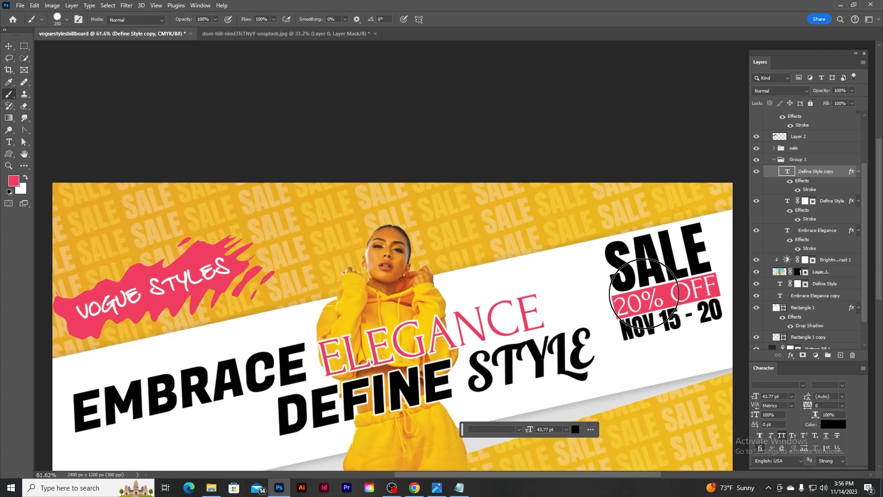
{"action": "scroll", "coordinate": [734, 289], "scroll_direction": "down", "scroll_amount": 1}
{"action": "left_click", "coordinate": [496, 356]}
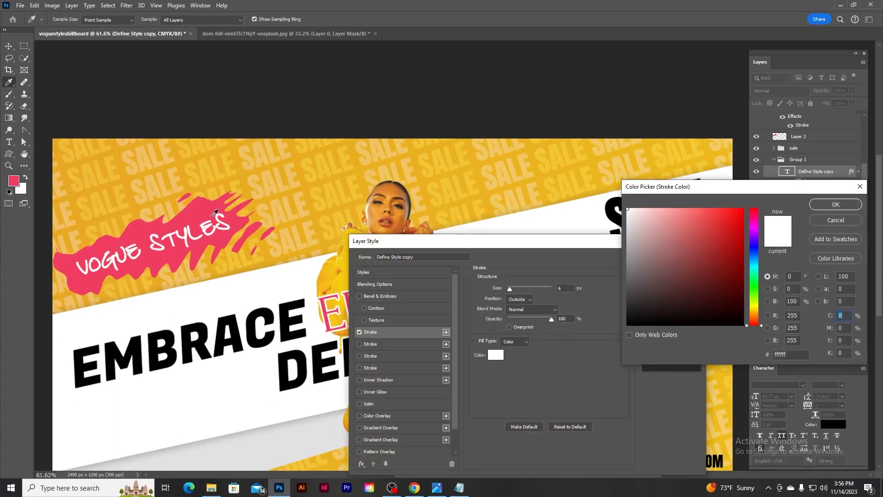
{"action": "left_click", "coordinate": [192, 217]}
{"action": "left_click", "coordinate": [832, 204]}
{"action": "left_click", "coordinate": [684, 261]}
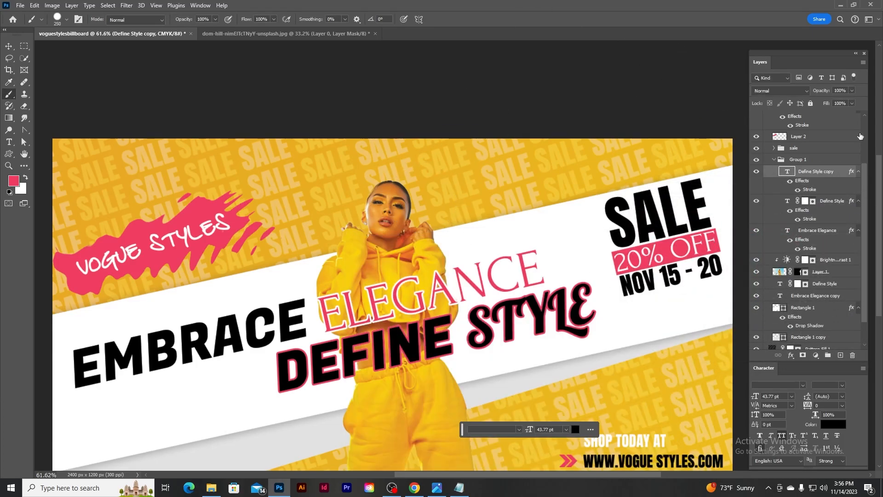
{"action": "left_click_drag", "start_coordinate": [827, 106], "coordinate": [780, 107]}
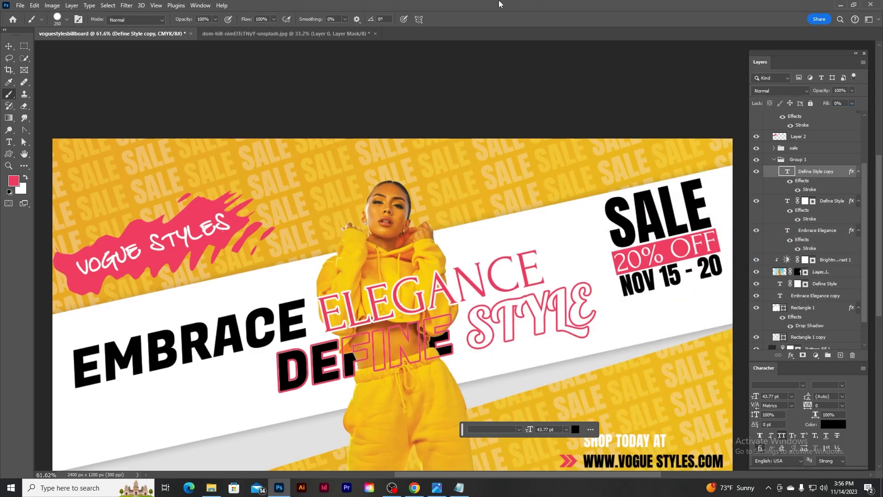
- Mask the Define Style copy and paint black over DEFINE to hide its pink outline there
{"action": "scroll", "coordinate": [396, 274], "scroll_direction": "down", "scroll_amount": 3}
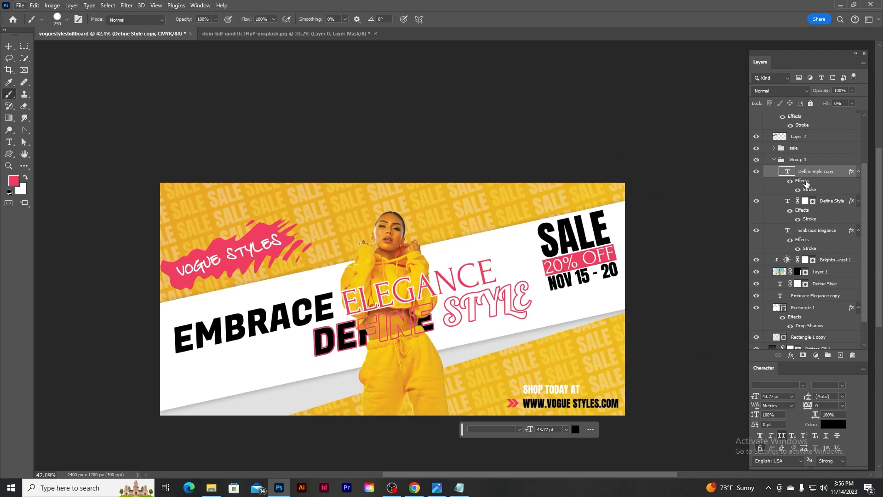
{"action": "left_click", "coordinate": [803, 355]}
{"action": "key", "text": "d"}
{"action": "mouse_move", "coordinate": [335, 360]}
{"action": "left_mouse_down"}
{"action": "mouse_move", "coordinate": [396, 332]}
{"action": "mouse_move", "coordinate": [417, 314]}
{"action": "mouse_move", "coordinate": [434, 322]}
{"action": "left_mouse_up"}
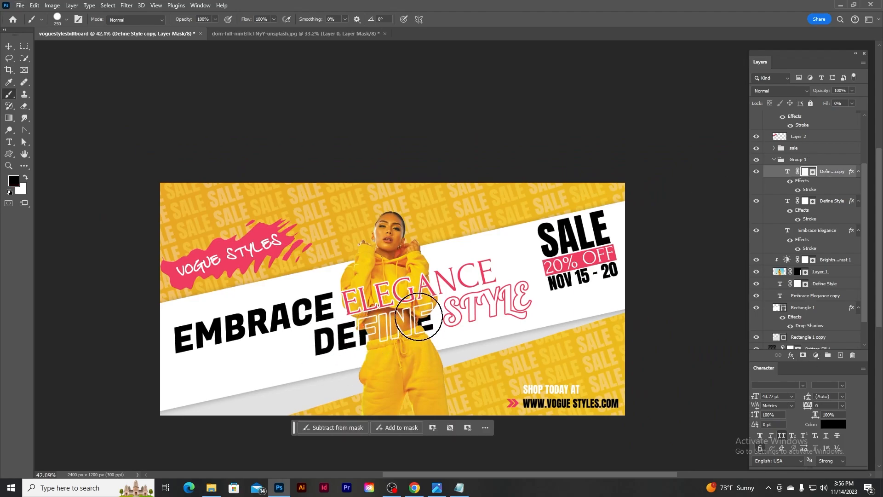
- Try a 16 px stroke on the Define Style copy
{"action": "scroll", "coordinate": [419, 316], "scroll_direction": "up", "scroll_amount": 3}
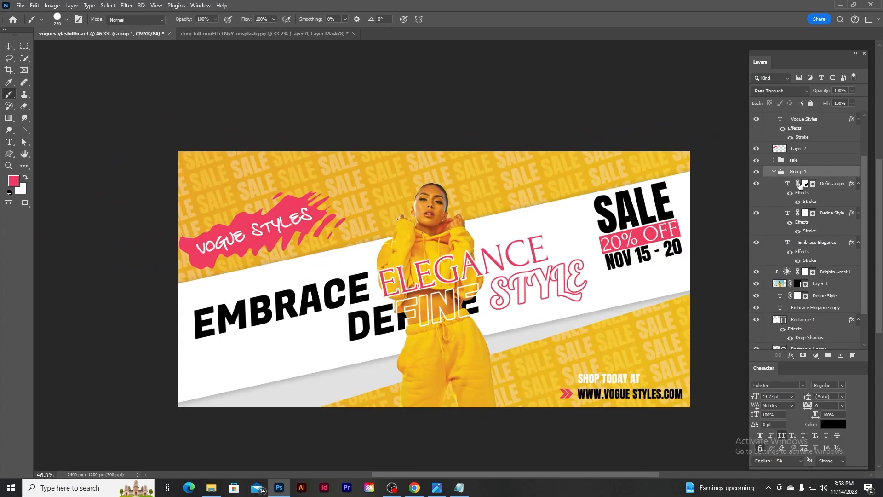
{"action": "double_click", "coordinate": [810, 201]}
{"action": "left_click_drag", "start_coordinate": [489, 403], "coordinate": [492, 405]}
{"action": "left_click", "coordinate": [650, 372]}
{"action": "scroll", "coordinate": [598, 317], "scroll_direction": "down", "scroll_amount": 5}
{"action": "scroll", "coordinate": [573, 281], "scroll_direction": "up", "scroll_amount": 5}
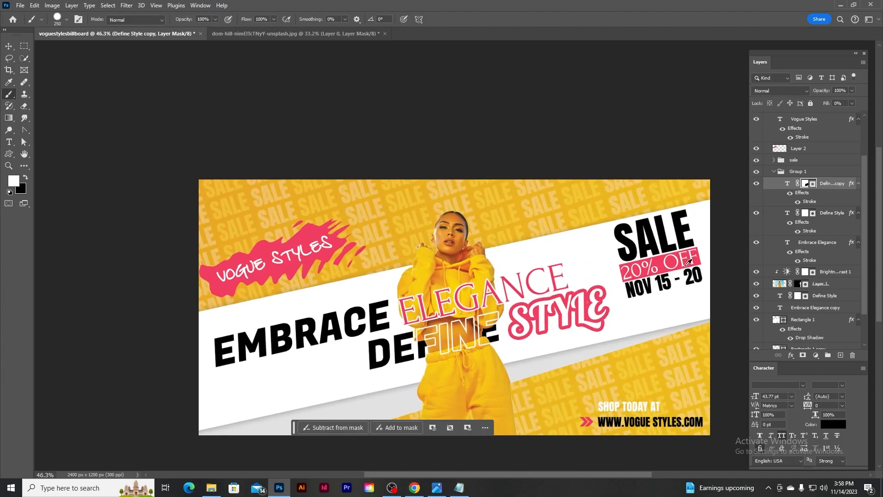
{"action": "scroll", "coordinate": [608, 278], "scroll_direction": "down", "scroll_amount": 6}
{"action": "scroll", "coordinate": [611, 248], "scroll_direction": "up", "scroll_amount": 4}
- Set the stroke size of the Define Style copy to 9 px
{"action": "double_click", "coordinate": [810, 202]}
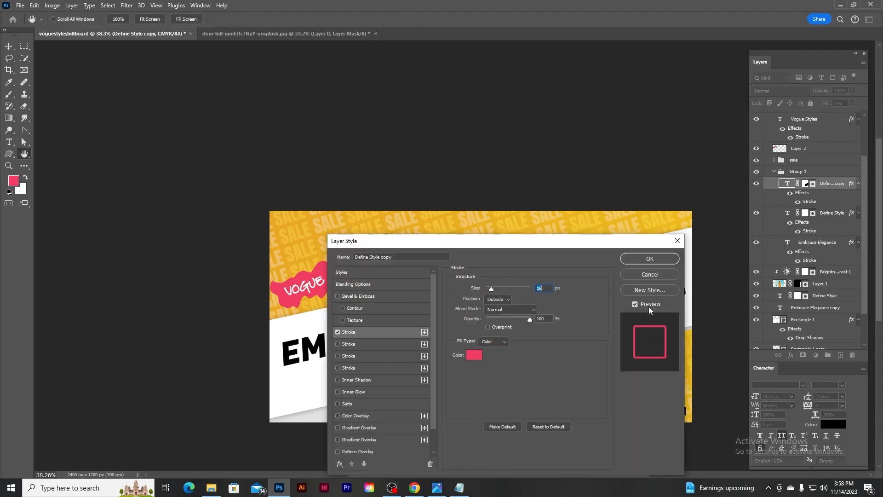
{"action": "left_click_drag", "start_coordinate": [554, 235], "coordinate": [571, 420]}
{"action": "left_click_drag", "start_coordinate": [505, 464], "coordinate": [502, 465]}
{"action": "left_click", "coordinate": [668, 433]}
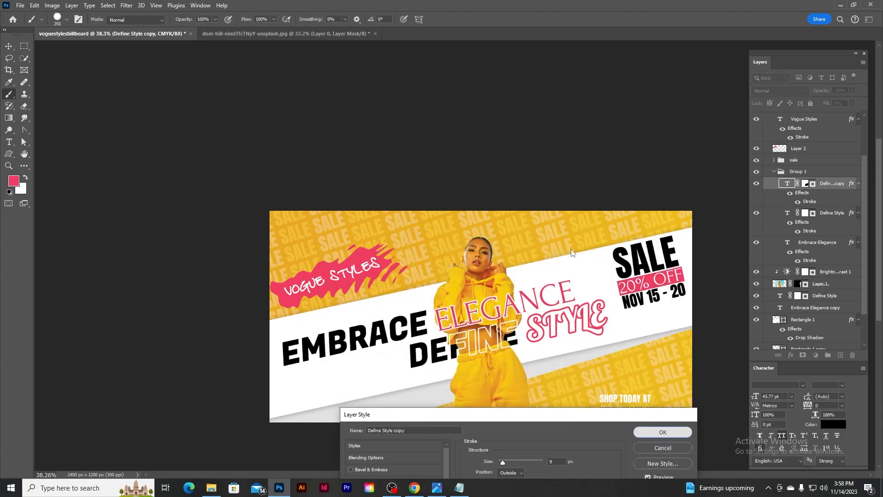
{"action": "scroll", "coordinate": [614, 226], "scroll_direction": "down", "scroll_amount": 5}
{"action": "scroll", "coordinate": [620, 250], "scroll_direction": "up", "scroll_amount": 6}
{"action": "scroll", "coordinate": [553, 300], "scroll_direction": "down", "scroll_amount": 1}
{"action": "scroll", "coordinate": [553, 299], "scroll_direction": "down", "scroll_amount": 1}
- Adjust the rotation of the Vogue Styles text slightly and group it with the pink splash on Layer 2
{"action": "left_click", "coordinate": [9, 46]}
{"action": "left_click", "coordinate": [314, 211]}
{"action": "scroll", "coordinate": [822, 163], "scroll_direction": "up", "scroll_amount": 3}
{"action": "left_click", "coordinate": [802, 204]}
{"action": "left_click", "coordinate": [807, 178], "text": "ctrl"}
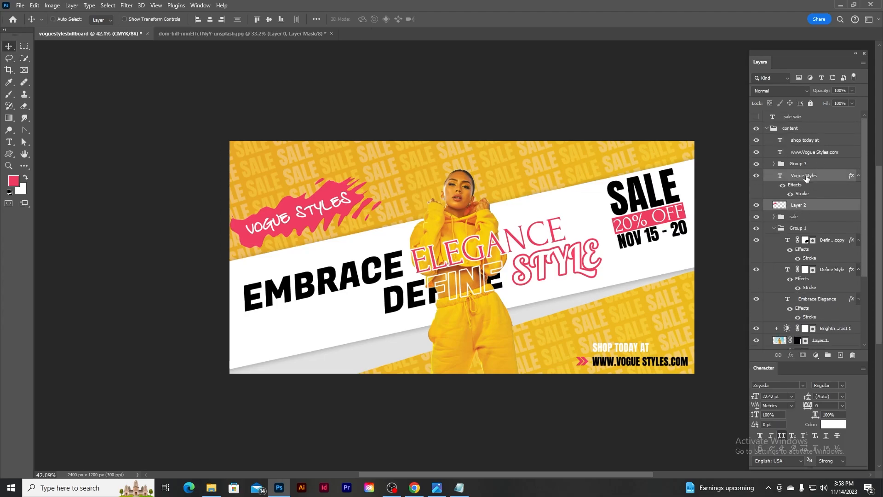
{"action": "scroll", "coordinate": [387, 179], "scroll_direction": "up", "scroll_amount": 3}
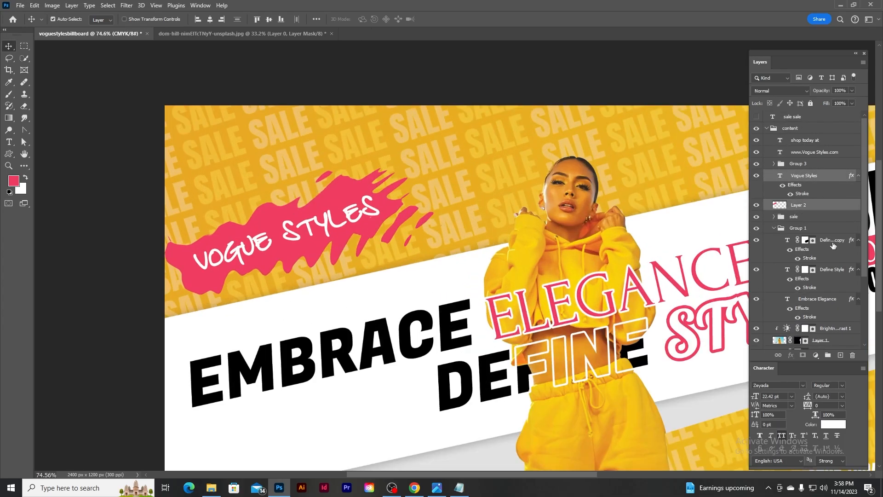
{"action": "left_click", "coordinate": [808, 174]}
{"action": "key", "text": "ctrl+t"}
{"action": "left_click_drag", "start_coordinate": [460, 162], "coordinate": [465, 156]}
{"action": "key", "text": "Return"}
{"action": "left_click", "coordinate": [804, 206]}
{"action": "key", "text": "ctrl+g"}
- Rotate the grouped Vogue Styles splash about 6° clockwise
{"action": "left_click", "coordinate": [78, 21]}
{"action": "key", "text": "ctrl+t"}
{"action": "left_click_drag", "start_coordinate": [483, 189], "coordinate": [563, 199]}
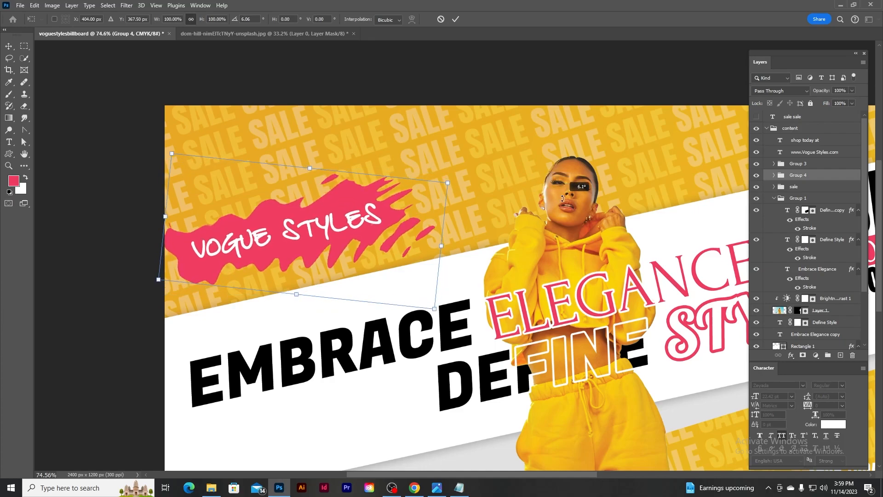
{"action": "scroll", "coordinate": [517, 288], "scroll_direction": "down", "scroll_amount": 4}
{"action": "left_click", "coordinate": [456, 19]}
{"action": "scroll", "coordinate": [492, 326], "scroll_direction": "down", "scroll_amount": 2}
{"action": "left_click_drag", "start_coordinate": [574, 310], "coordinate": [440, 306]}
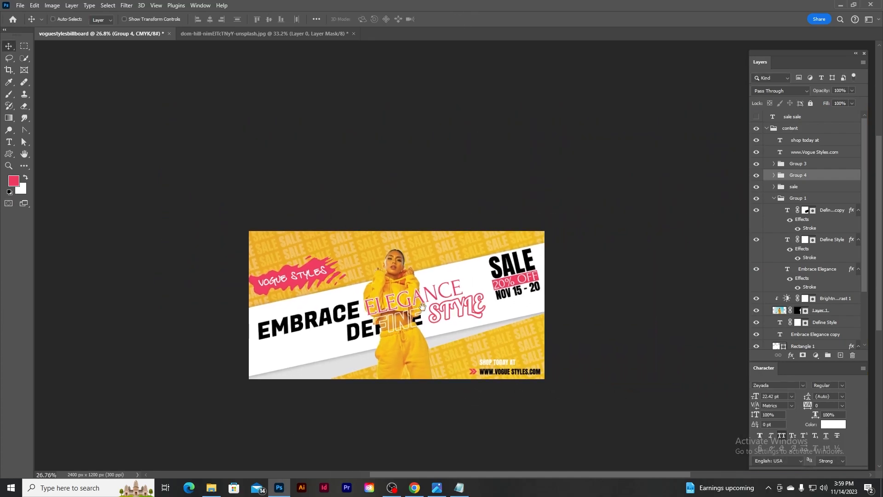
- Scale down the Vogue Styles splash group and move it to just above the word EMBRACE
{"action": "scroll", "coordinate": [368, 309], "scroll_direction": "up", "scroll_amount": 2}
{"action": "left_click_drag", "start_coordinate": [284, 257], "coordinate": [283, 256]}
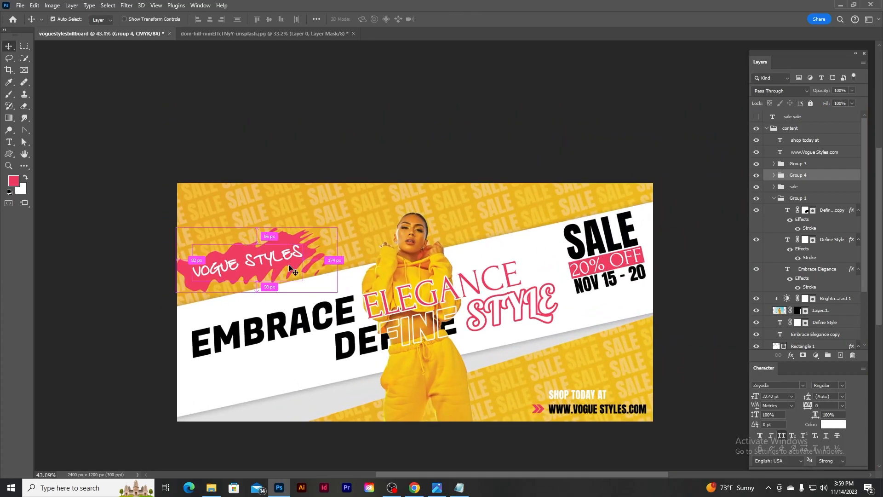
{"action": "key", "text": "ctrl+t"}
{"action": "left_click_drag", "start_coordinate": [338, 228], "coordinate": [305, 241]}
{"action": "left_click_drag", "start_coordinate": [264, 255], "coordinate": [258, 279]}
{"action": "left_click", "coordinate": [456, 19]}
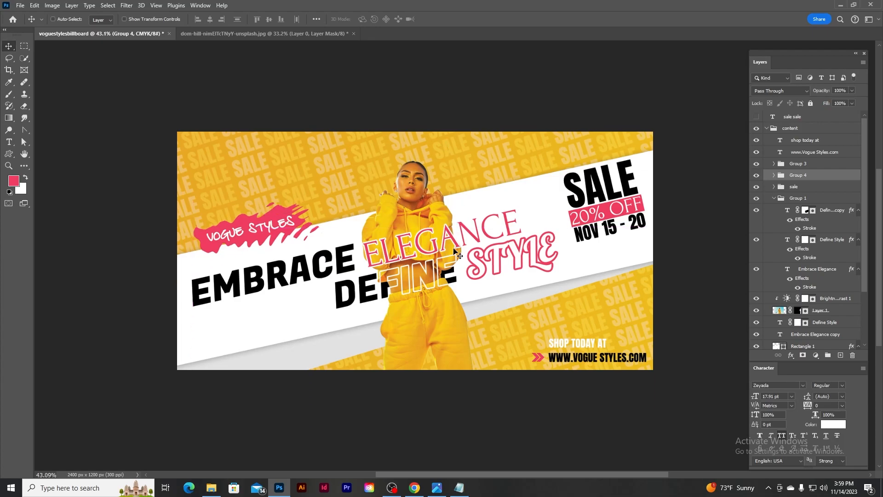
- Rotate the Vogue Styles splash group about 1.2° further clockwise
{"action": "scroll", "coordinate": [337, 183], "scroll_direction": "up", "scroll_amount": 2}
{"action": "key", "text": "ctrl+t"}
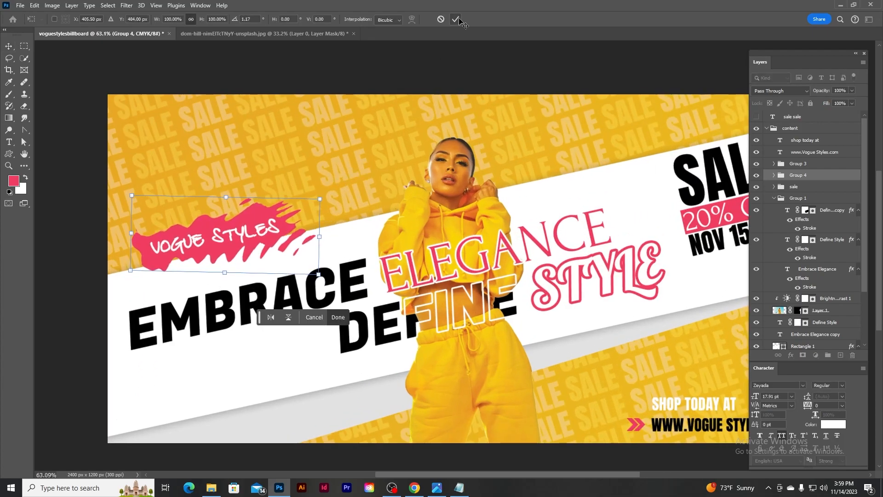
{"action": "left_click", "coordinate": [455, 20]}
{"action": "scroll", "coordinate": [494, 50], "scroll_direction": "down", "scroll_amount": 2}
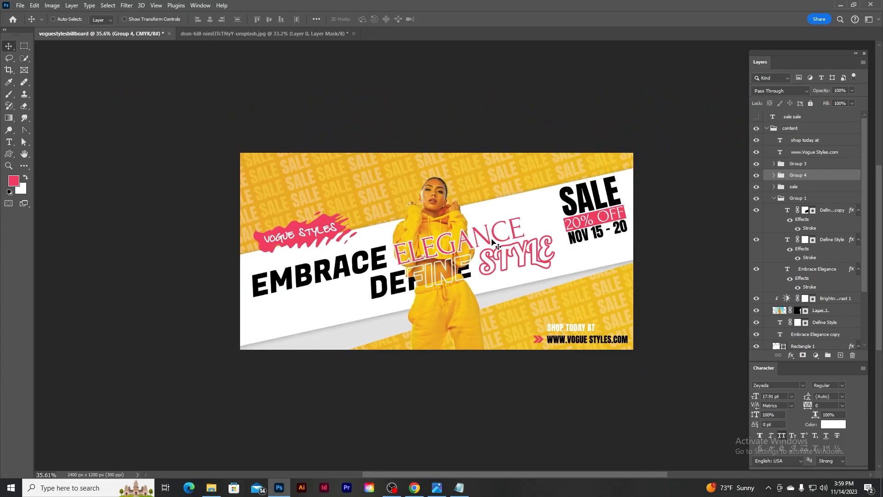
{"action": "scroll", "coordinate": [574, 320], "scroll_direction": "up", "scroll_amount": 2}
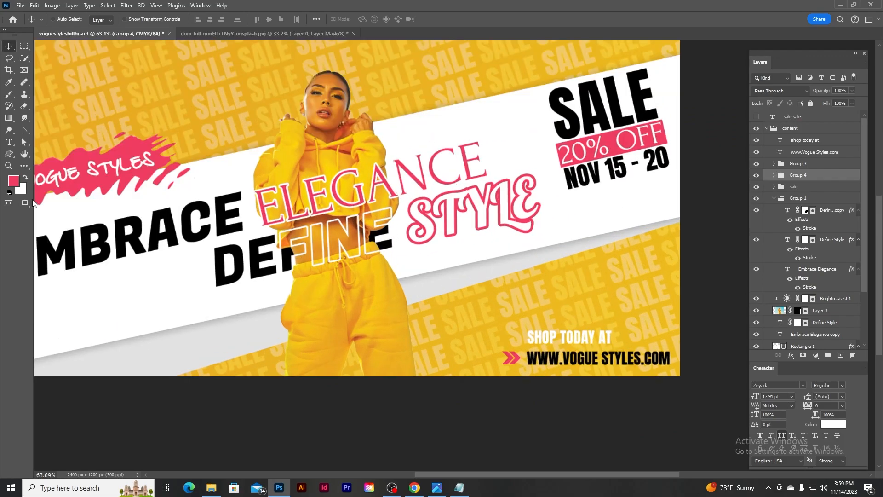
- Try the pink of the 20% OFF banner on the word TODAY in the Shop Today At text, and undo it
{"action": "left_click", "coordinate": [61, 19]}
{"action": "left_click", "coordinate": [580, 344]}
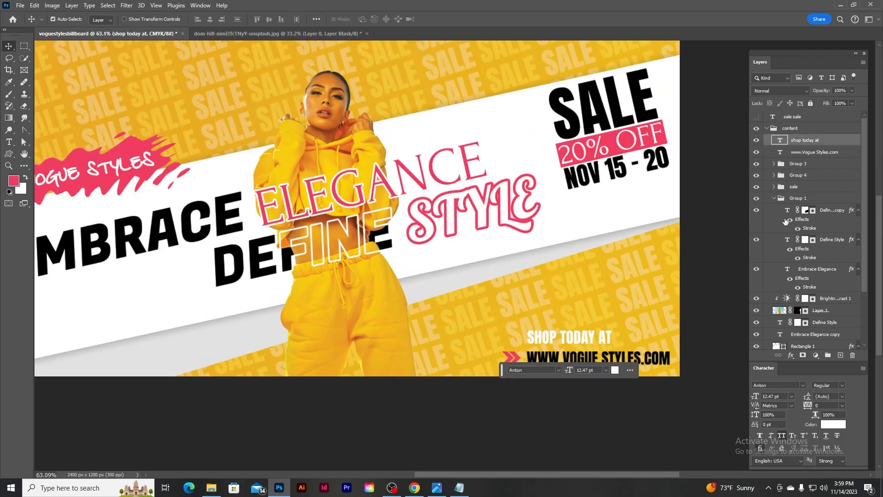
{"action": "double_click", "coordinate": [780, 141]}
{"action": "double_click", "coordinate": [589, 335]}
{"action": "left_click", "coordinate": [368, 18]}
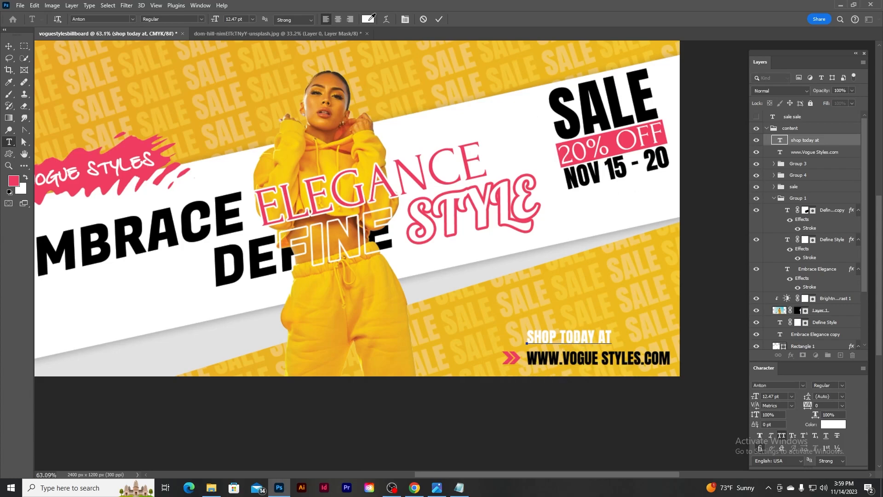
{"action": "left_click", "coordinate": [607, 138]}
{"action": "left_click", "coordinate": [837, 203]}
{"action": "key", "text": "ctrl+Return"}
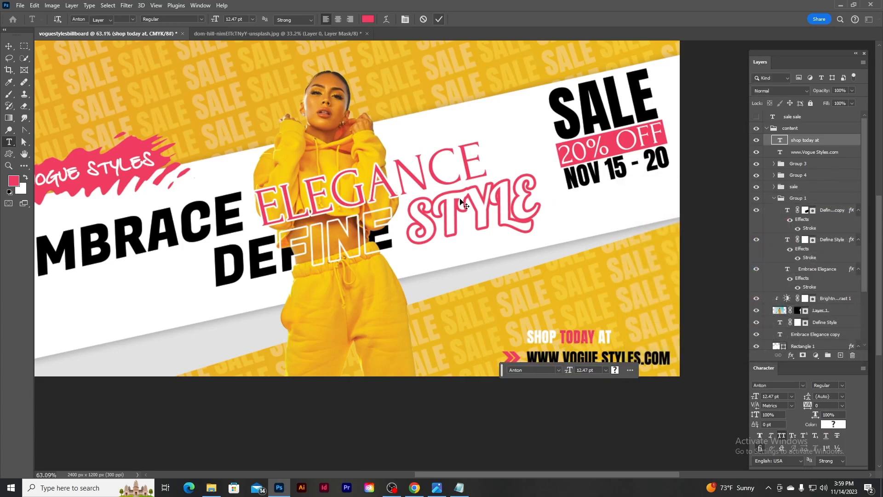
{"action": "key", "text": "v"}
{"action": "scroll", "coordinate": [457, 242], "scroll_direction": "down", "scroll_amount": 6}
{"action": "key", "text": "ctrl+z"}
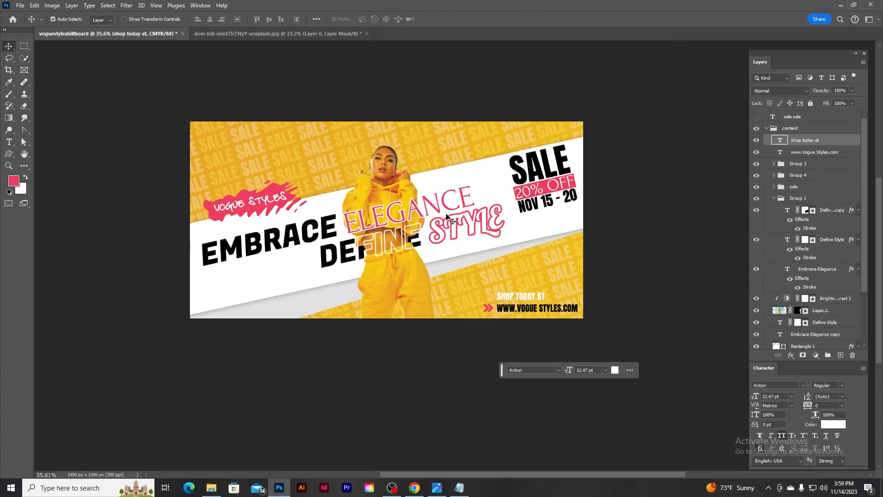
- Select the sale group and nudge the whole SALE block slightly
{"action": "scroll", "coordinate": [328, 207], "scroll_direction": "up", "scroll_amount": 3}
{"action": "scroll", "coordinate": [328, 206], "scroll_direction": "down", "scroll_amount": 2}
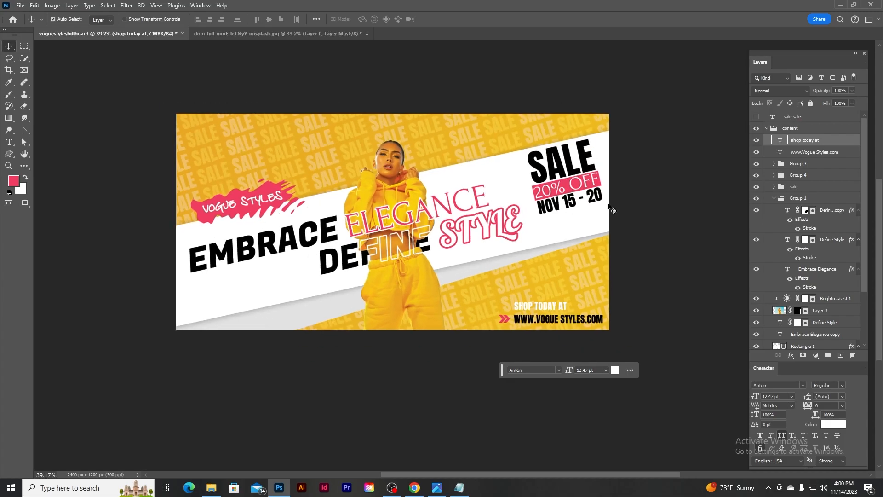
{"action": "left_click_drag", "start_coordinate": [674, 146], "coordinate": [702, 168]}
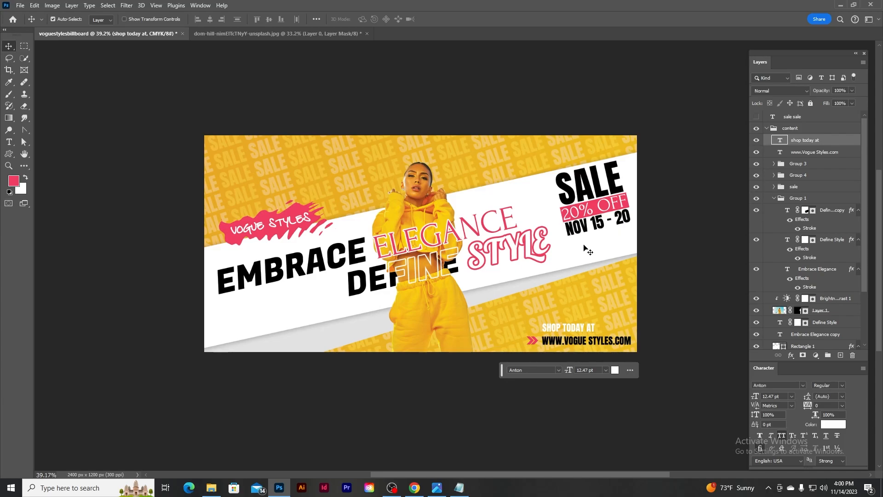
{"action": "scroll", "coordinate": [588, 249], "scroll_direction": "up", "scroll_amount": 2}
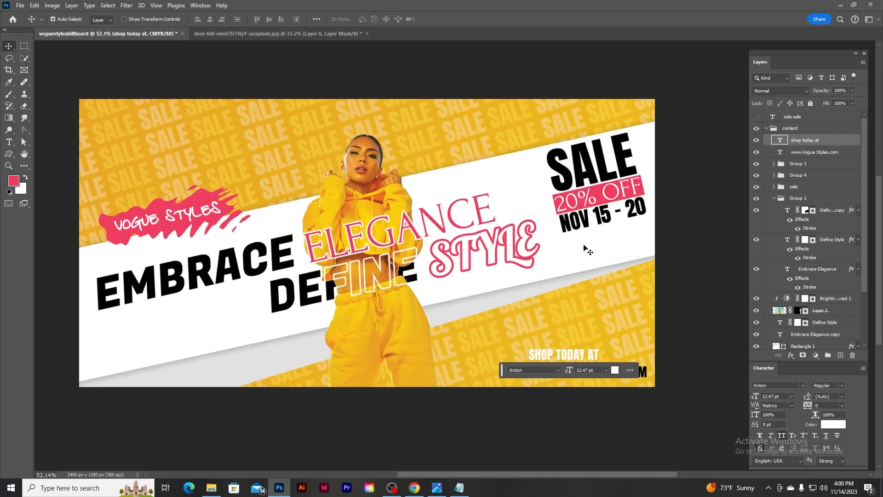
{"action": "left_click", "coordinate": [555, 177]}
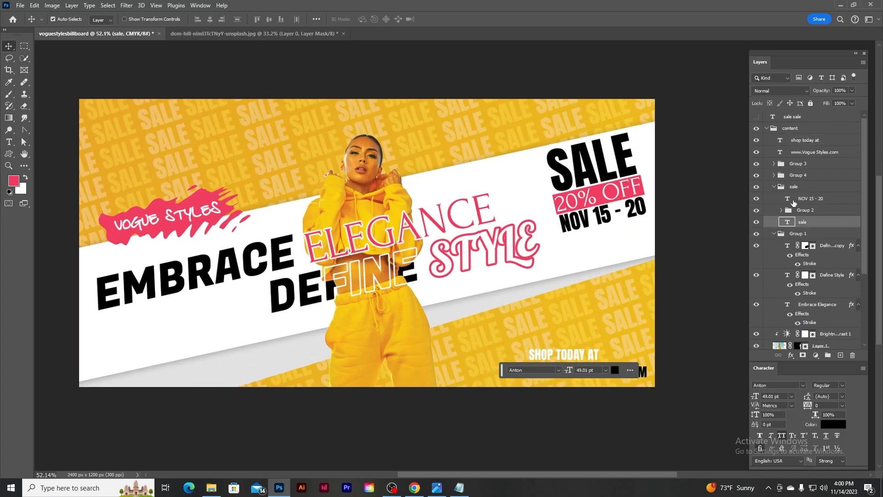
{"action": "left_click", "coordinate": [65, 21]}
{"action": "scroll", "coordinate": [448, 308], "scroll_direction": "down", "scroll_amount": 3}
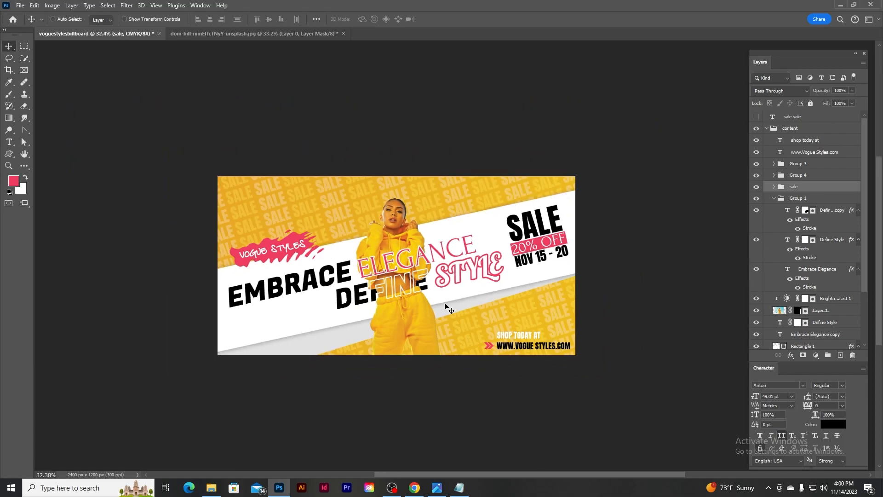
{"action": "left_click_drag", "start_coordinate": [551, 237], "coordinate": [551, 240]}
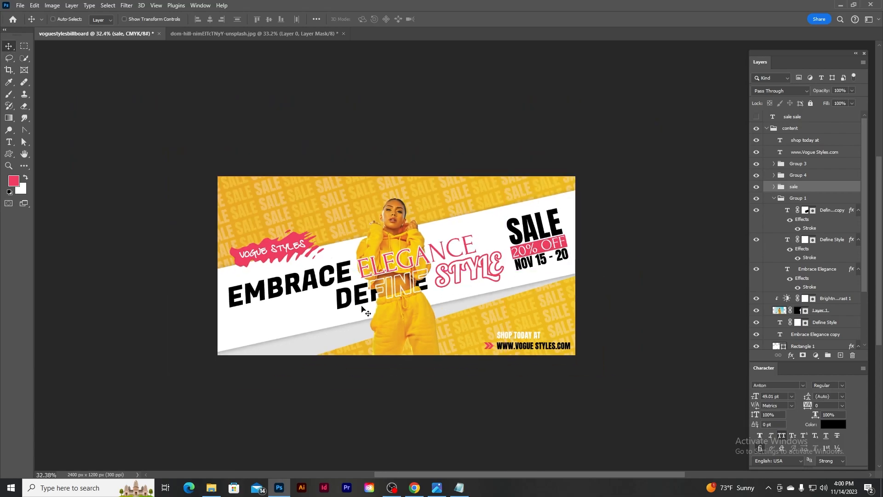
- Save the finished billboard design as voguestylesbillboard.psd in the fashion billboard folder on the Desktop
{"action": "scroll", "coordinate": [362, 308], "scroll_direction": "up", "scroll_amount": 3}
{"action": "scroll", "coordinate": [335, 316], "scroll_direction": "down", "scroll_amount": 2}
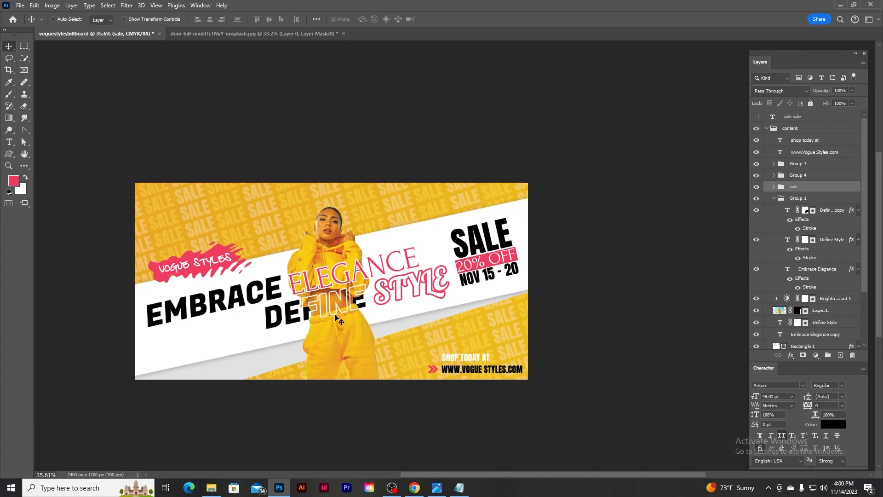
{"action": "scroll", "coordinate": [335, 317], "scroll_direction": "down", "scroll_amount": 1}
{"action": "left_click", "coordinate": [20, 5]}
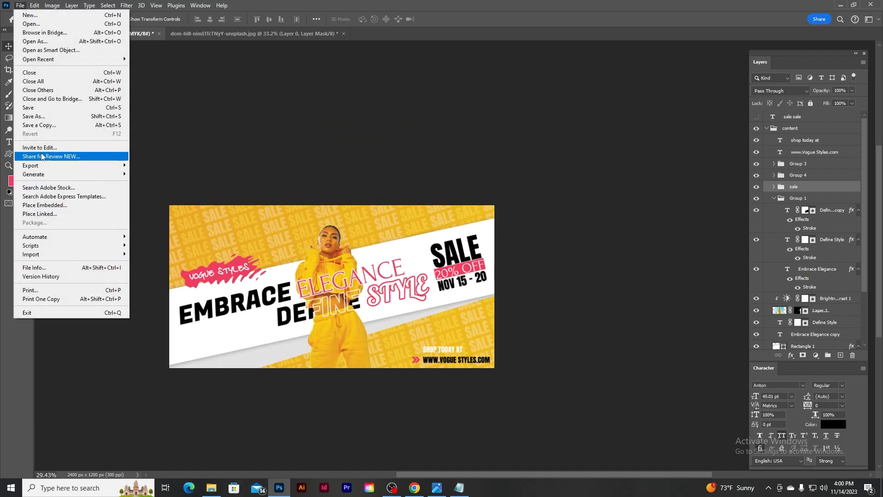
{"action": "left_click", "coordinate": [37, 113]}
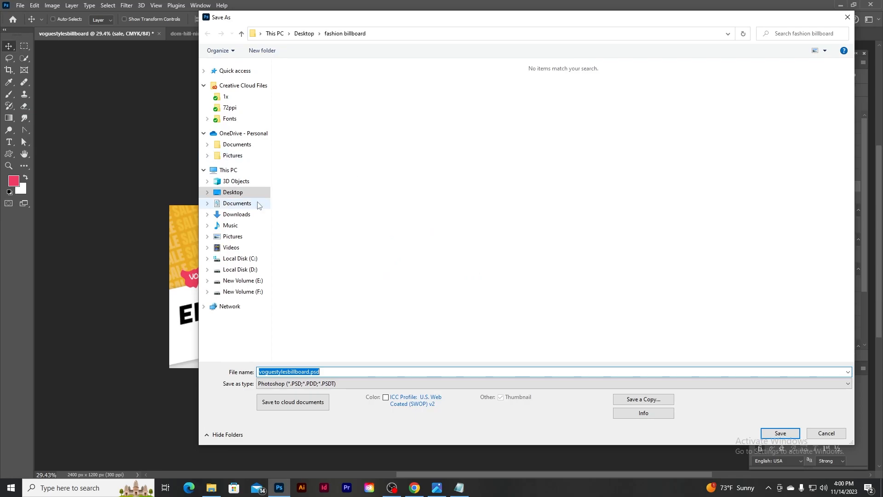
{"action": "left_click", "coordinate": [781, 432]}
{"action": "left_click", "coordinate": [540, 139]}
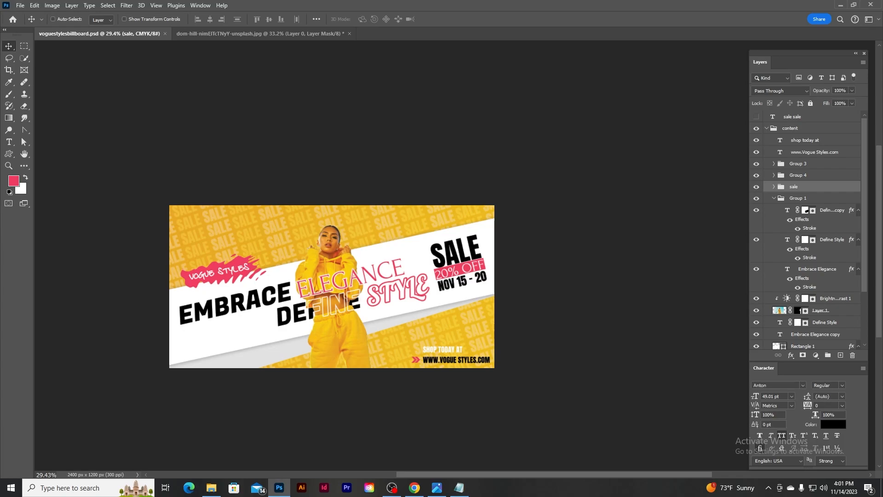
- Open the street billboard mockup 5632.psd and open the contents of its empty smart object layer
{"action": "left_click", "coordinate": [882, 492]}
{"action": "double_click", "coordinate": [18, 296]}
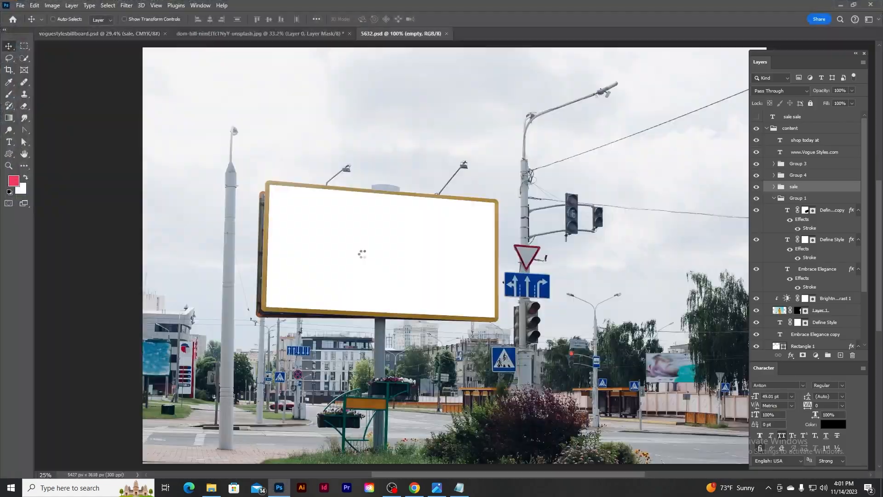
{"action": "double_click", "coordinate": [775, 120]}
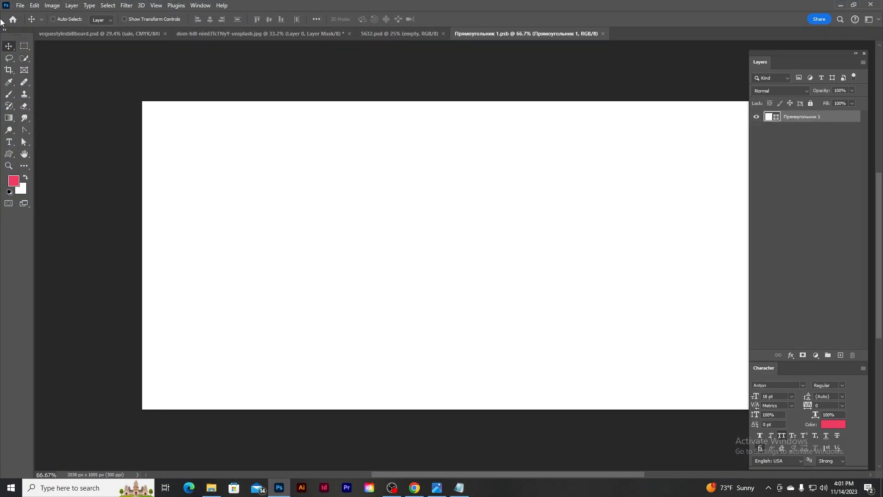
- Place voguestylesbillboard.png from the Desktop as an embedded image in the smart object document
{"action": "left_click", "coordinate": [20, 5]}
{"action": "left_click", "coordinate": [65, 206]}
{"action": "left_click", "coordinate": [234, 193]}
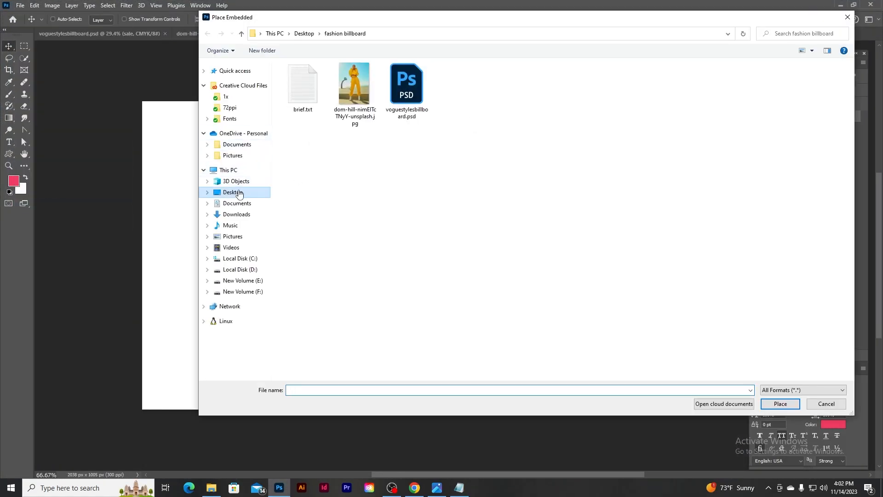
{"action": "scroll", "coordinate": [662, 290], "scroll_direction": "down", "scroll_amount": 5}
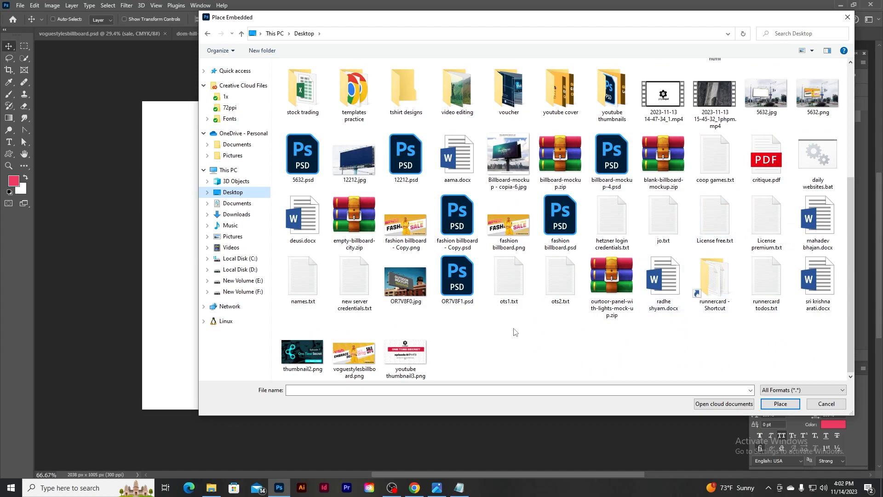
{"action": "double_click", "coordinate": [355, 354]}
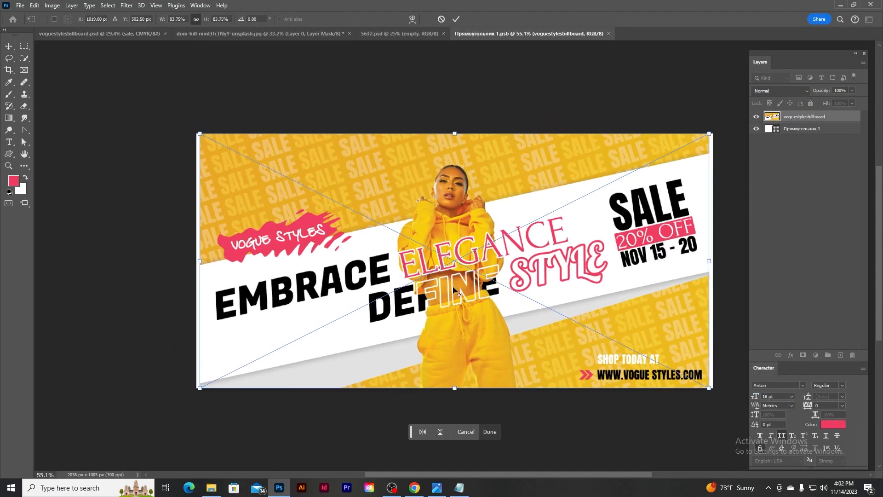
- Enlarge the placed billboard image to cover the white canvas, centre it horizontally, and save the smart object
{"action": "left_click_drag", "start_coordinate": [709, 134], "coordinate": [716, 130]}
{"action": "left_click", "coordinate": [456, 19]}
{"action": "key", "text": "ctrl+a"}
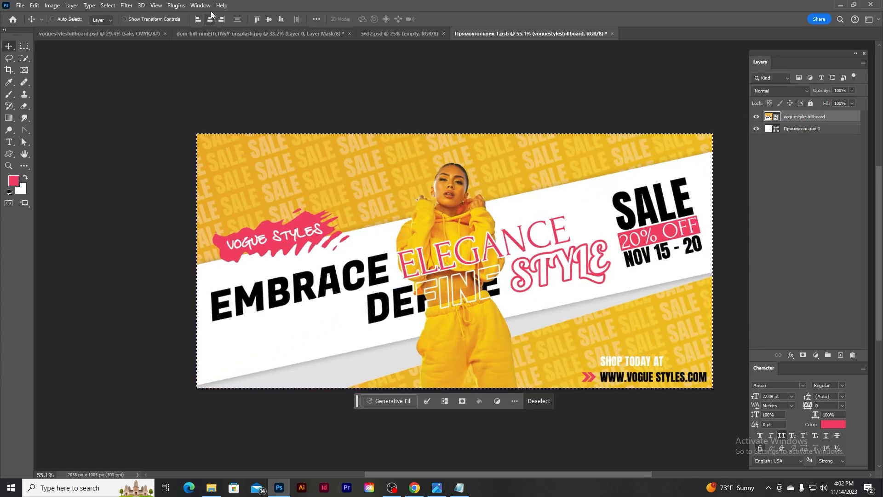
{"action": "left_click", "coordinate": [210, 19]}
{"action": "key", "text": "ctrl+d"}
{"action": "key", "text": "ctrl+s"}
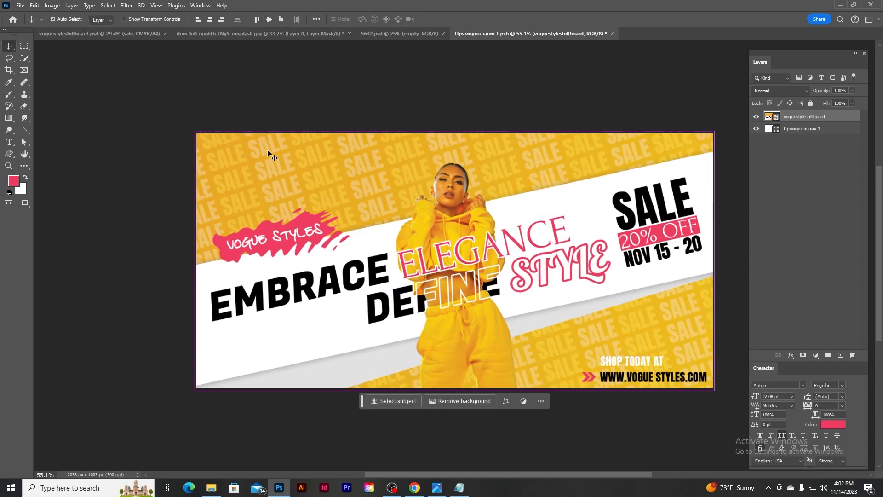
- Check the design in the mockup, then flip the placed billboard image horizontally in the smart object and save it
{"action": "left_click", "coordinate": [390, 32]}
{"action": "left_click", "coordinate": [495, 31]}
{"action": "key", "text": "ctrl+t"}
{"action": "right_click", "coordinate": [497, 213]}
{"action": "left_click", "coordinate": [543, 384]}
{"action": "key", "text": "Return"}
{"action": "key", "text": "ctrl+s"}
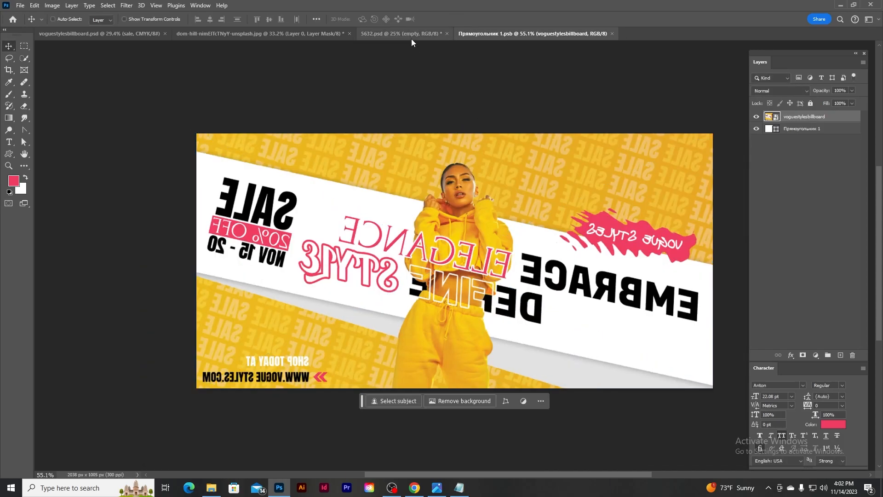
- Examine the Vogue Styles design on the billboard in the 5632.psd mockup scene
{"action": "left_click", "coordinate": [405, 33]}
{"action": "scroll", "coordinate": [670, 265], "scroll_direction": "down", "scroll_amount": 3}
{"action": "scroll", "coordinate": [667, 265], "scroll_direction": "up", "scroll_amount": 1}
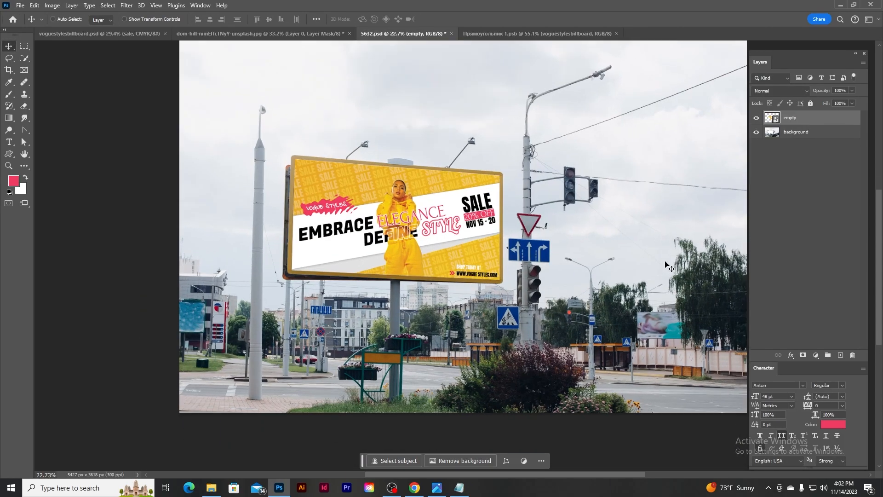
{"action": "scroll", "coordinate": [516, 223], "scroll_direction": "down", "scroll_amount": 1}
{"action": "scroll", "coordinate": [516, 223], "scroll_direction": "up", "scroll_amount": 1}
{"action": "left_click_drag", "start_coordinate": [567, 184], "coordinate": [512, 222]}
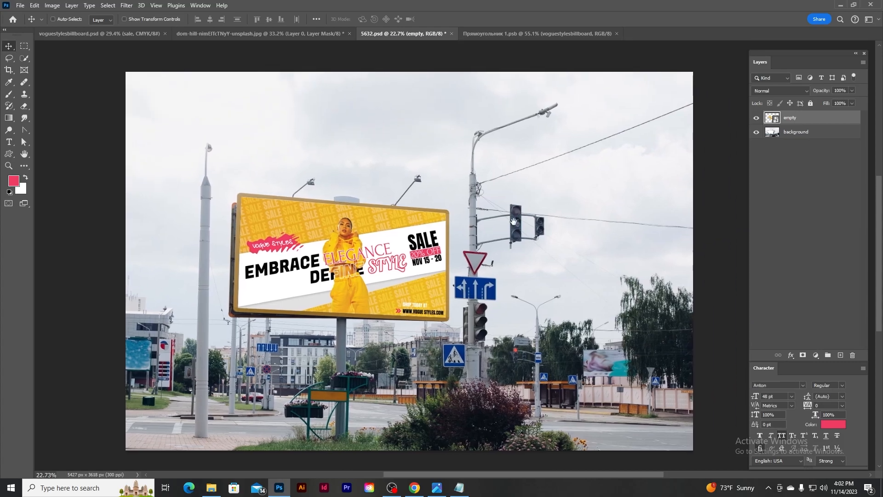